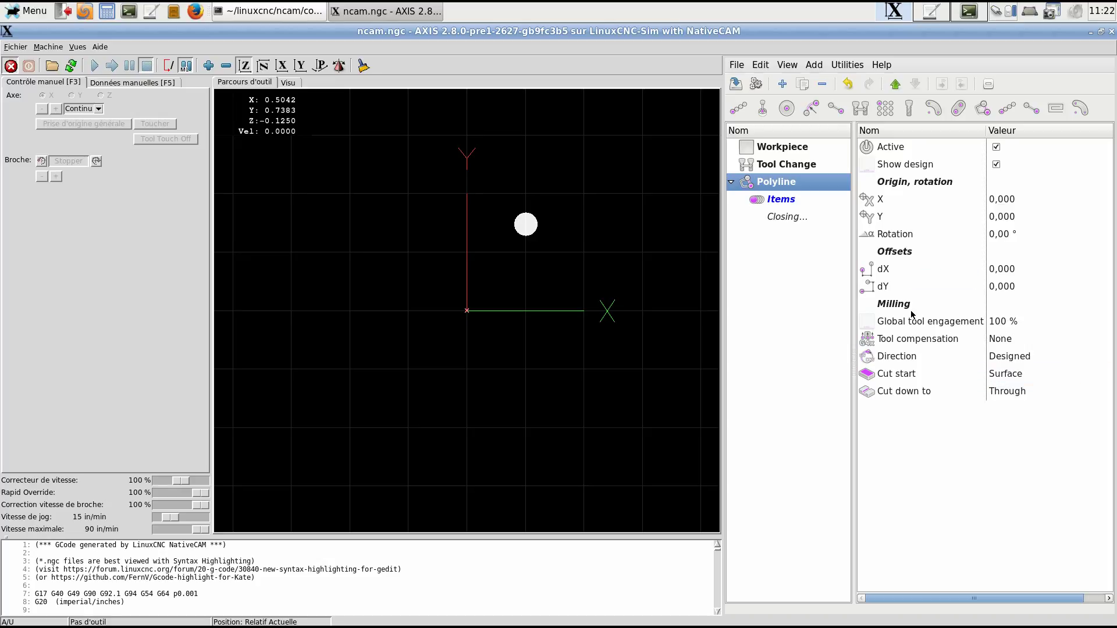
- Keep the Polyline's tool compensation at None and direction at Designed, then view its Closing settings
{"action": "left_click", "coordinate": [954, 326]}
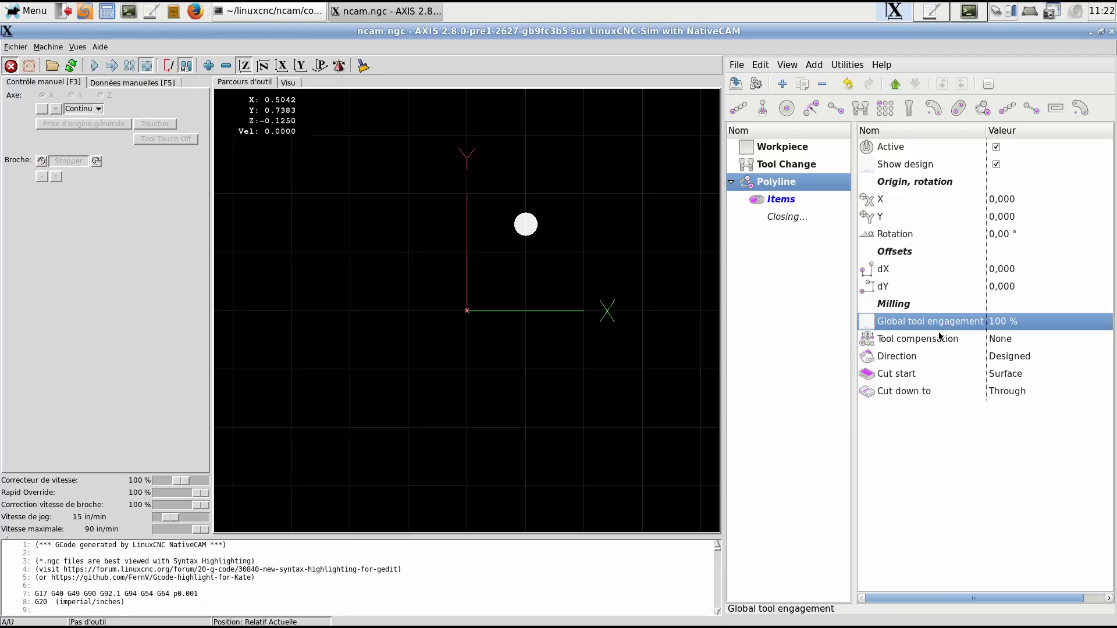
{"action": "left_click", "coordinate": [939, 339]}
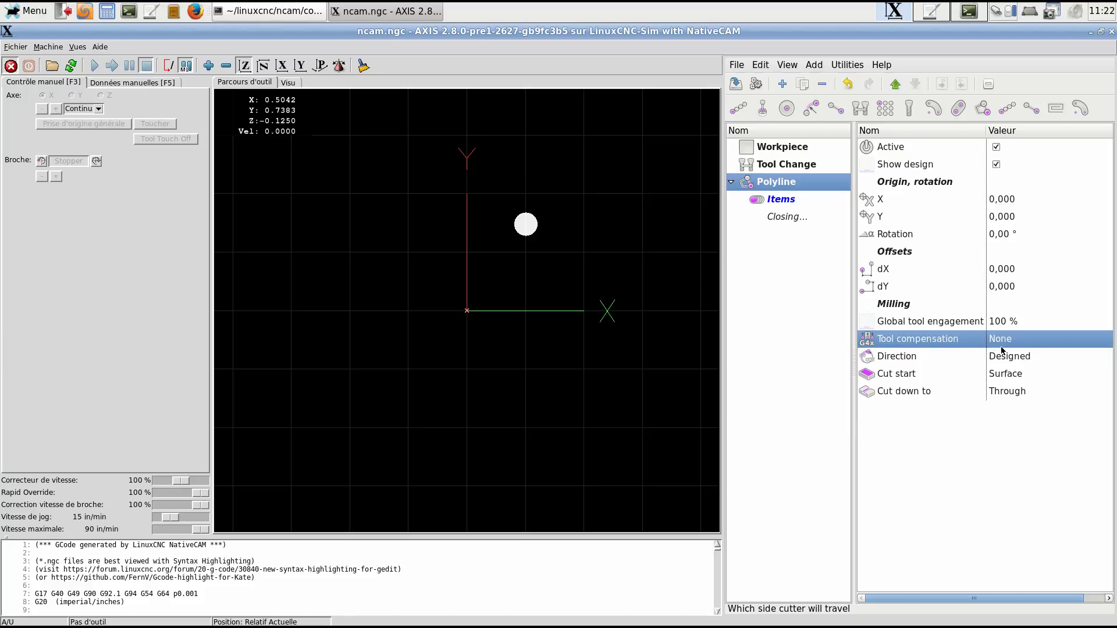
{"action": "left_click", "coordinate": [1018, 342]}
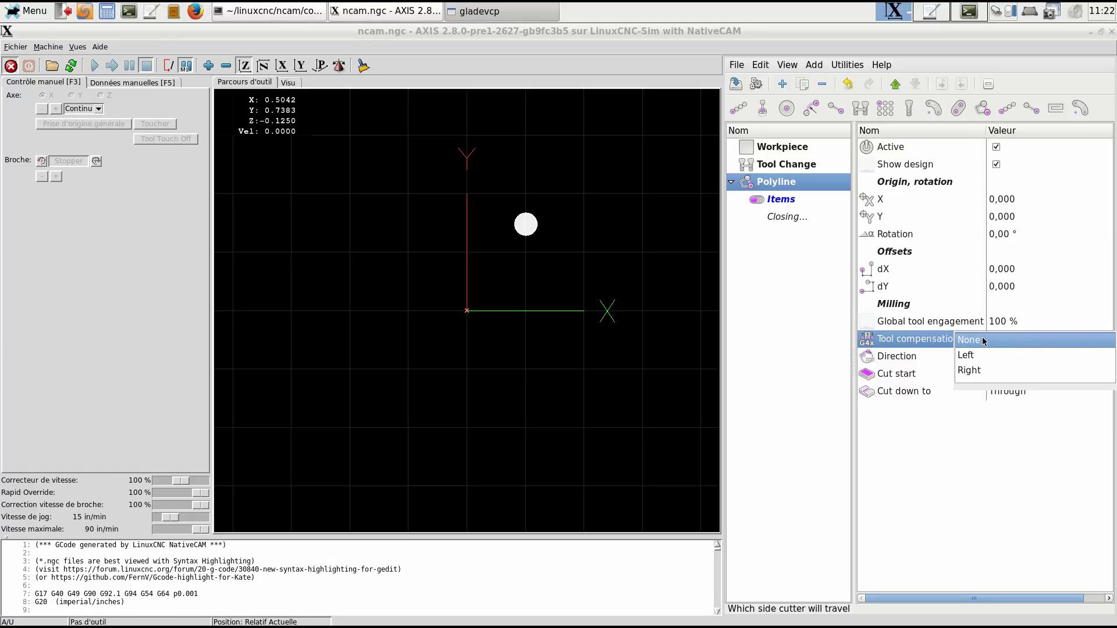
{"action": "left_click", "coordinate": [923, 346]}
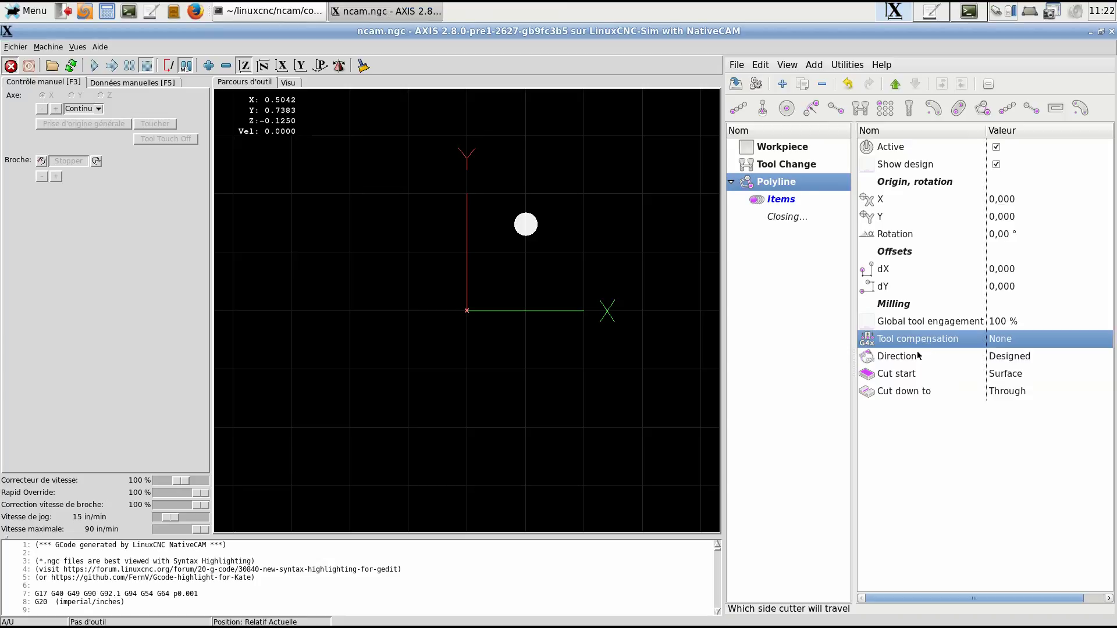
{"action": "left_click", "coordinate": [918, 356]}
{"action": "left_click", "coordinate": [1035, 359]}
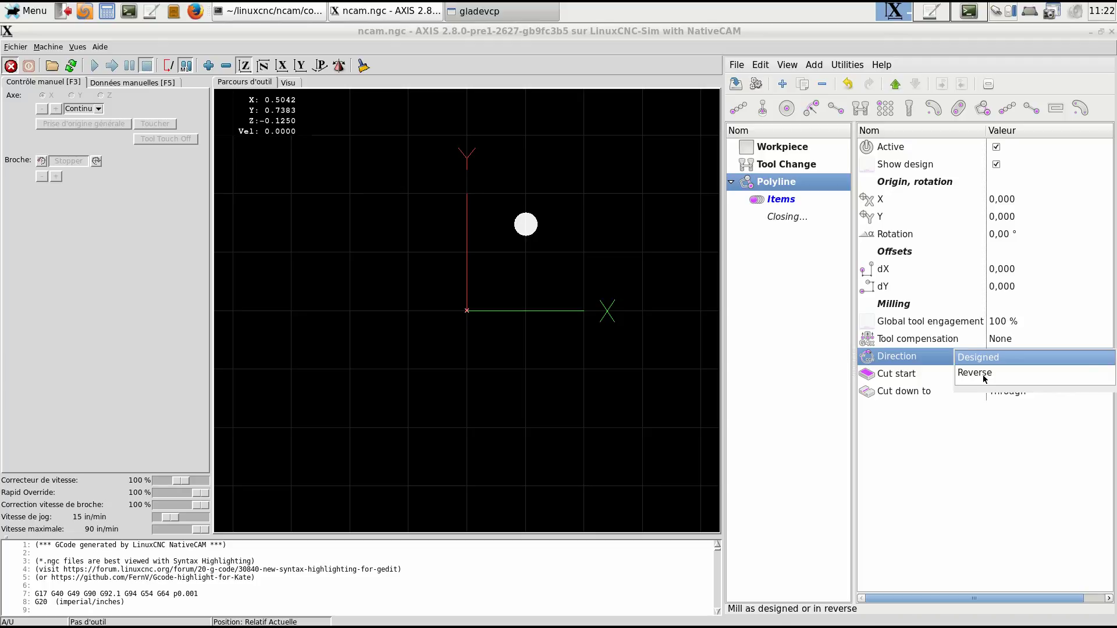
{"action": "left_click", "coordinate": [966, 427]}
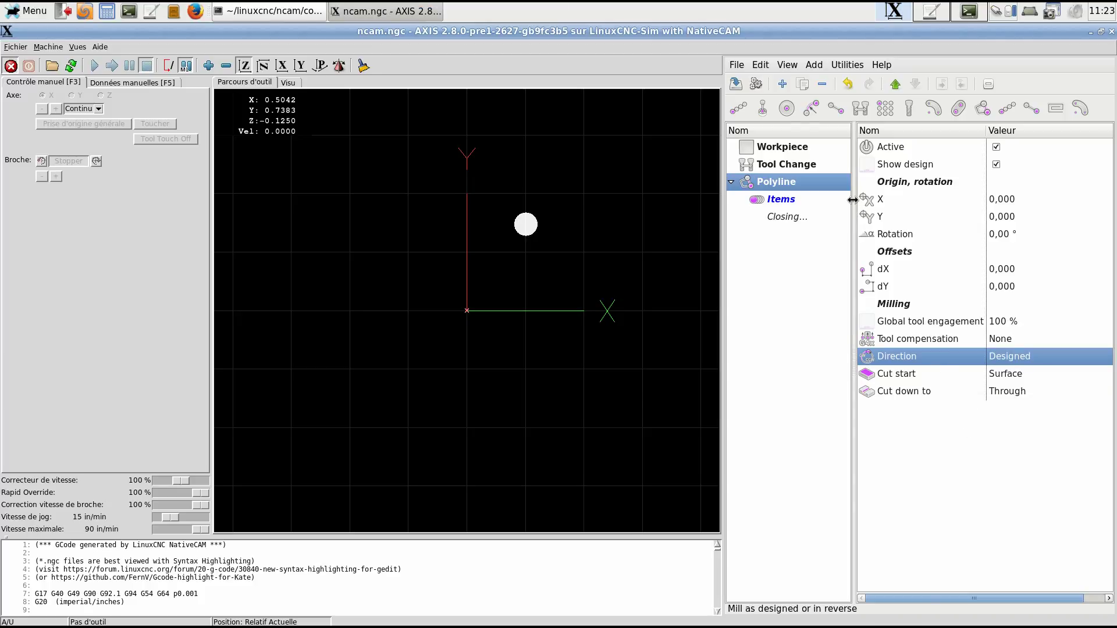
{"action": "left_click", "coordinate": [781, 217]}
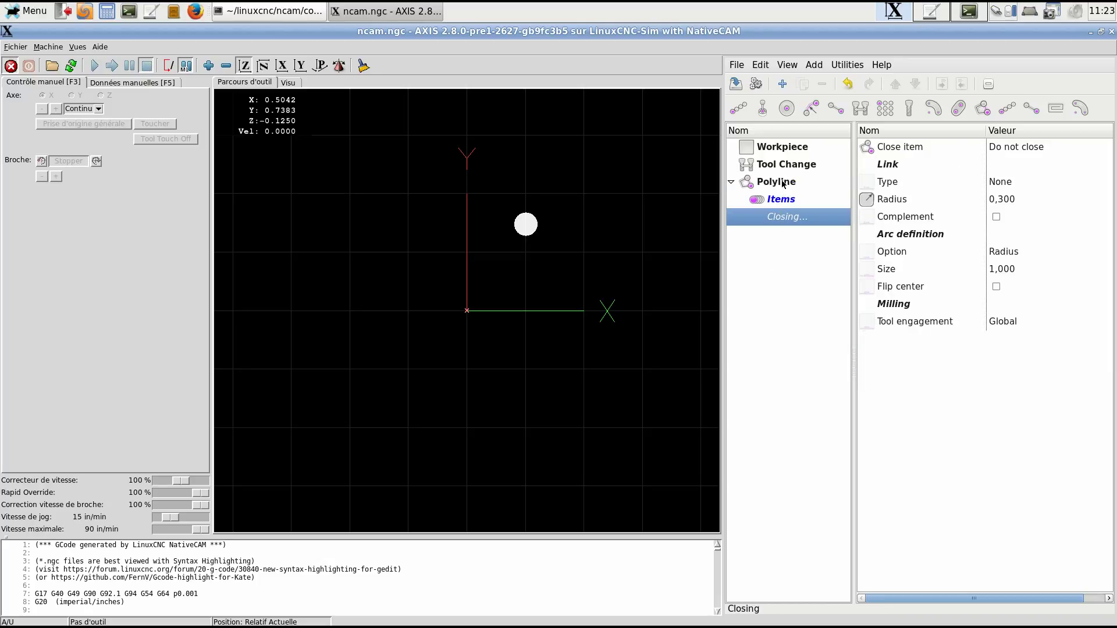
- Select the Polyline's Items and add a Line To item from the item catalog
{"action": "left_click", "coordinate": [781, 200]}
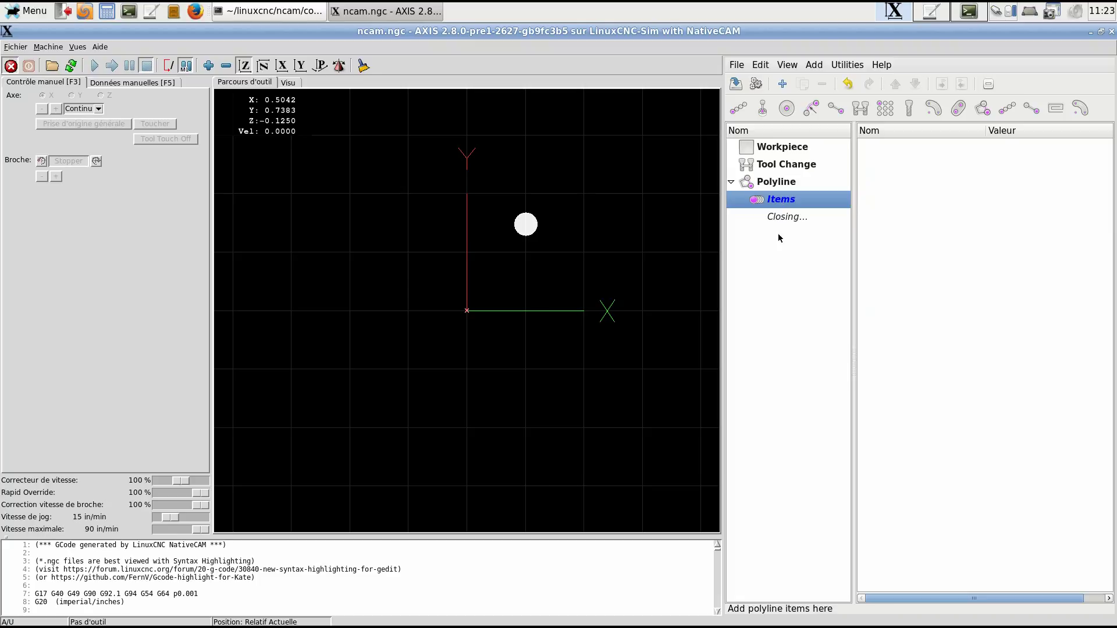
{"action": "left_click", "coordinate": [782, 84]}
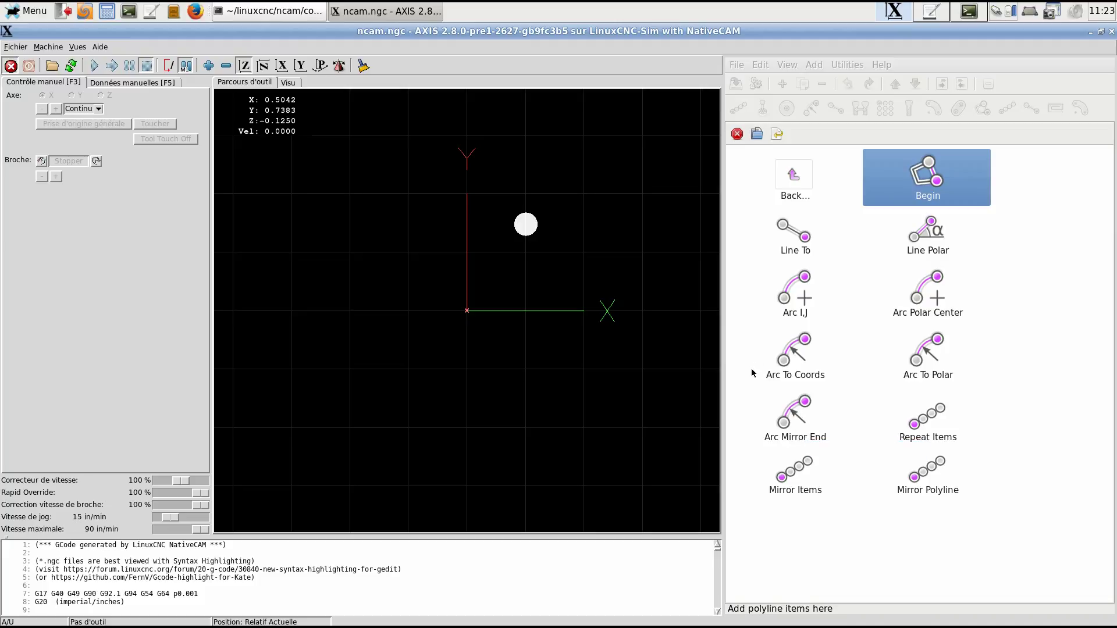
{"action": "left_click", "coordinate": [991, 387]}
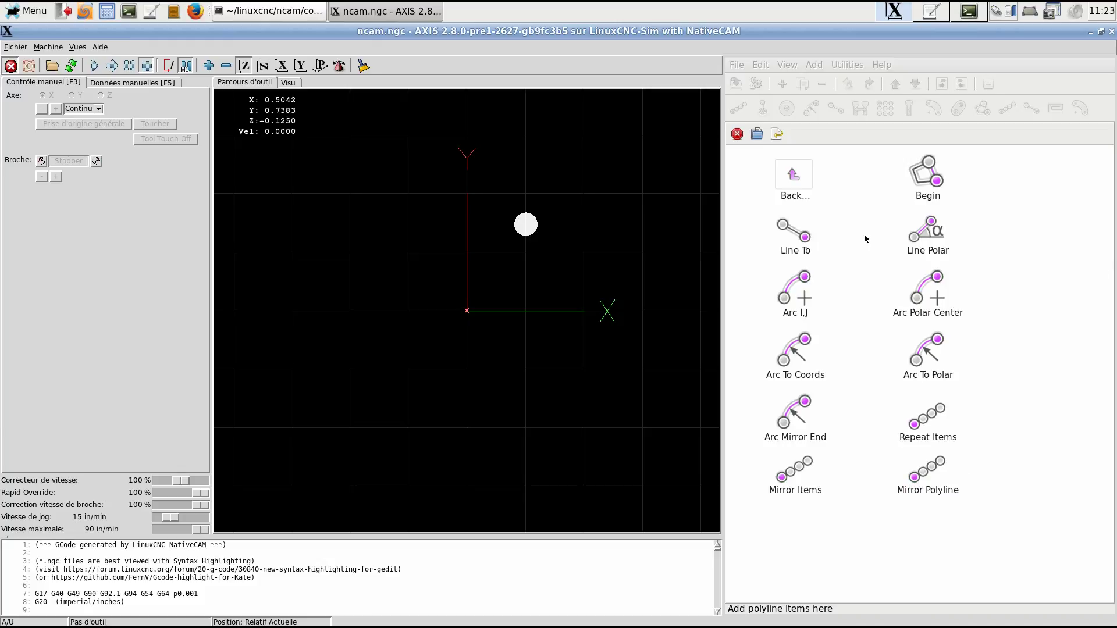
{"action": "left_click", "coordinate": [809, 237]}
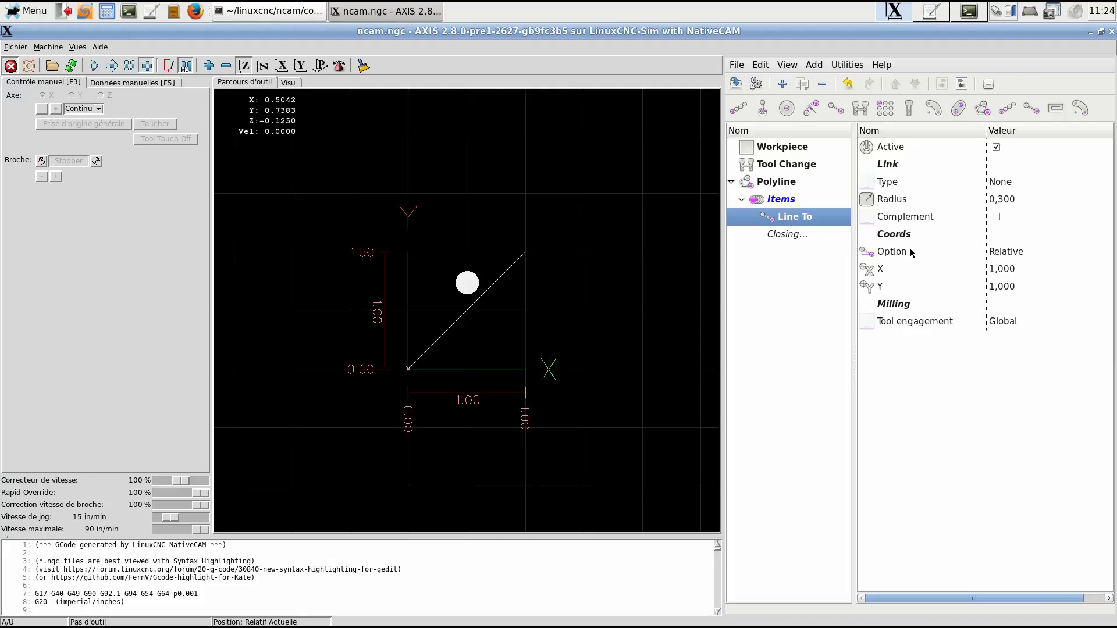
{"action": "left_click", "coordinate": [1027, 259]}
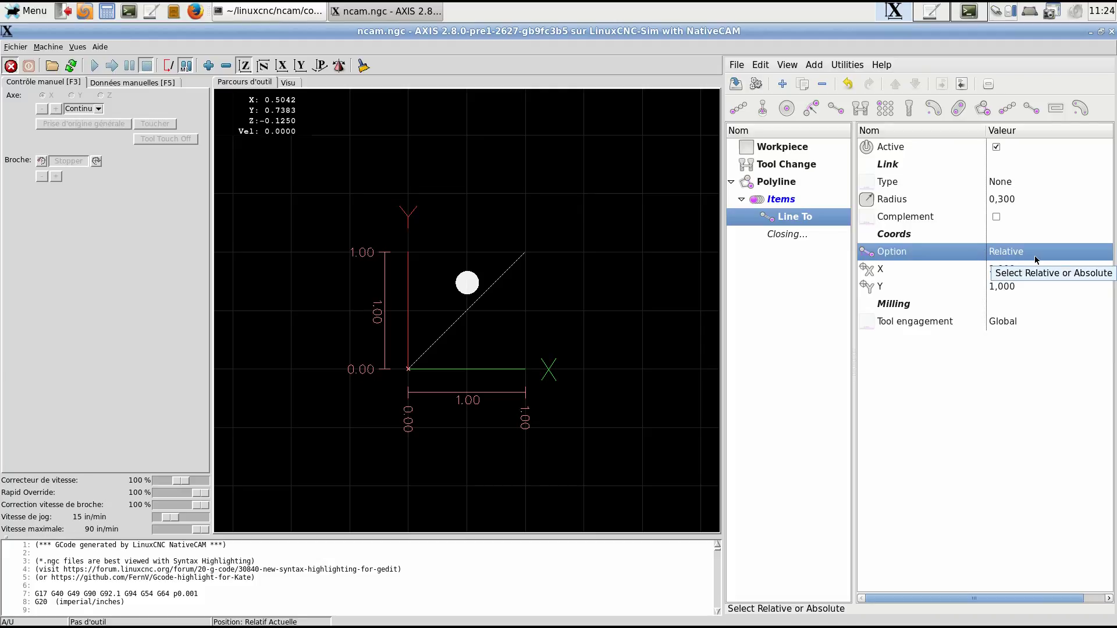
{"action": "left_click", "coordinate": [1038, 255]}
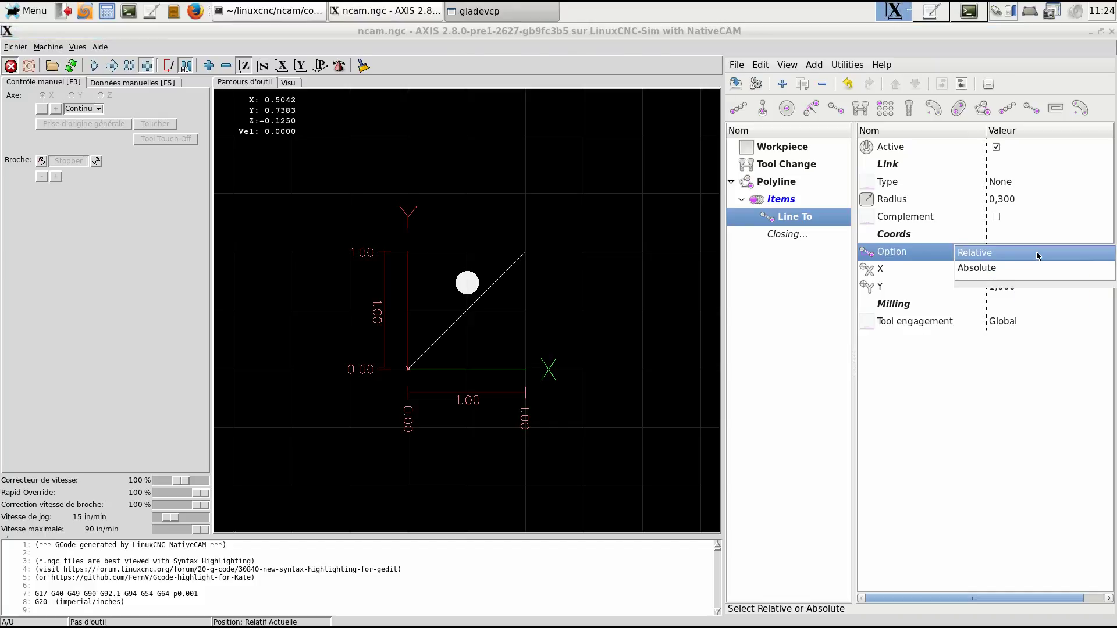
{"action": "left_click", "coordinate": [983, 268]}
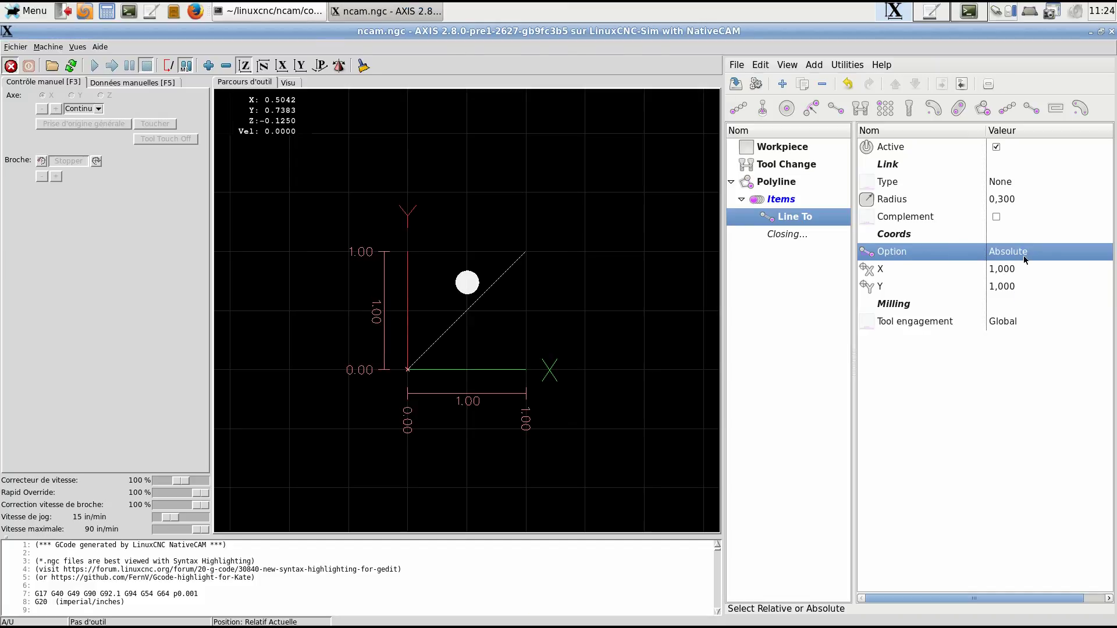
{"action": "left_click", "coordinate": [767, 180]}
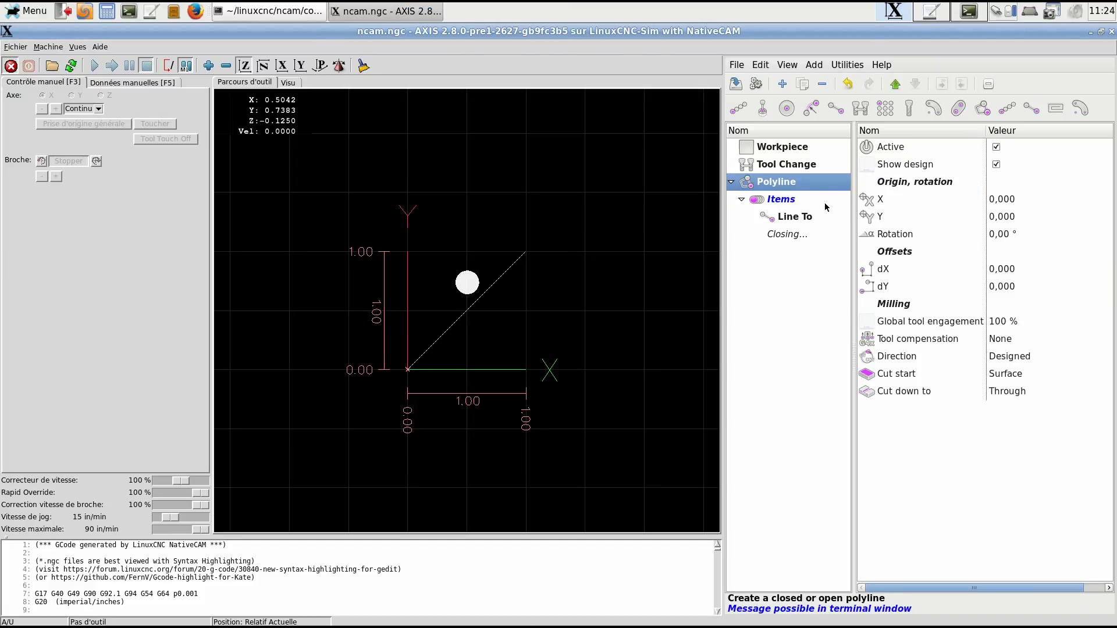
{"action": "left_click", "coordinate": [1027, 203]}
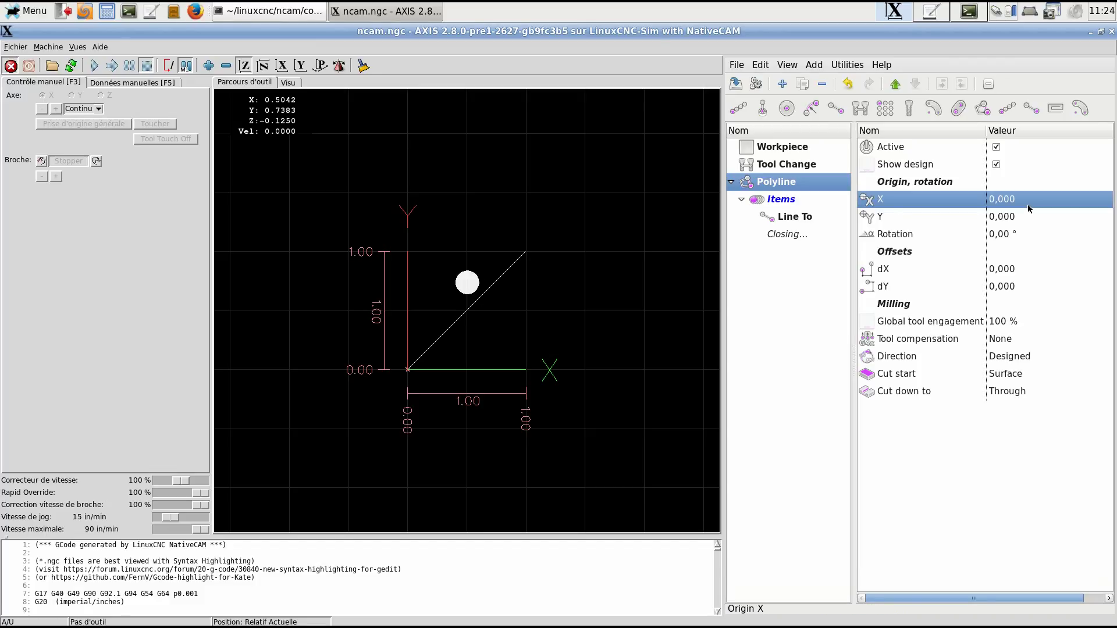
{"action": "left_click", "coordinate": [1027, 204]}
{"action": "type", "text": "1"}
{"action": "key", "text": "Return"}
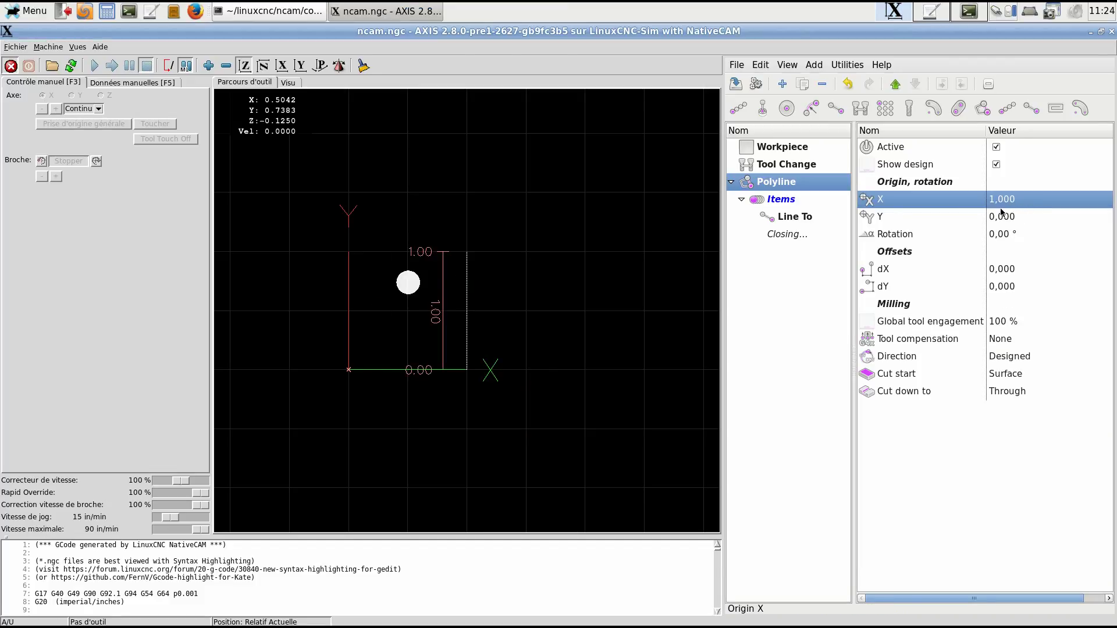
{"action": "left_click", "coordinate": [805, 217]}
{"action": "left_click", "coordinate": [1033, 260]}
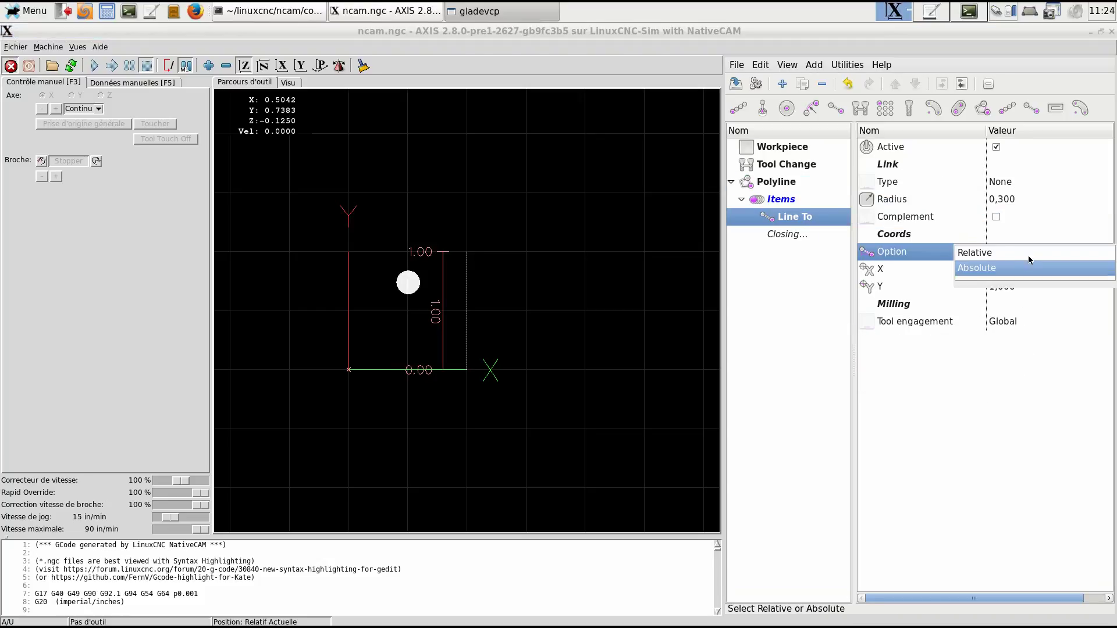
{"action": "left_click", "coordinate": [1006, 257]}
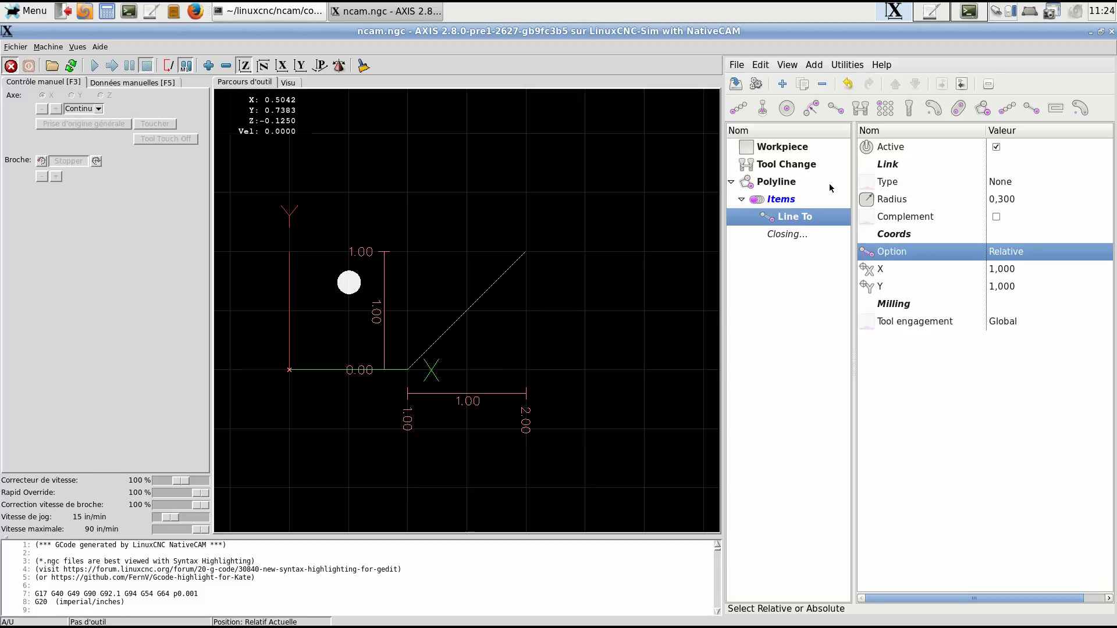
{"action": "left_click", "coordinate": [789, 184]}
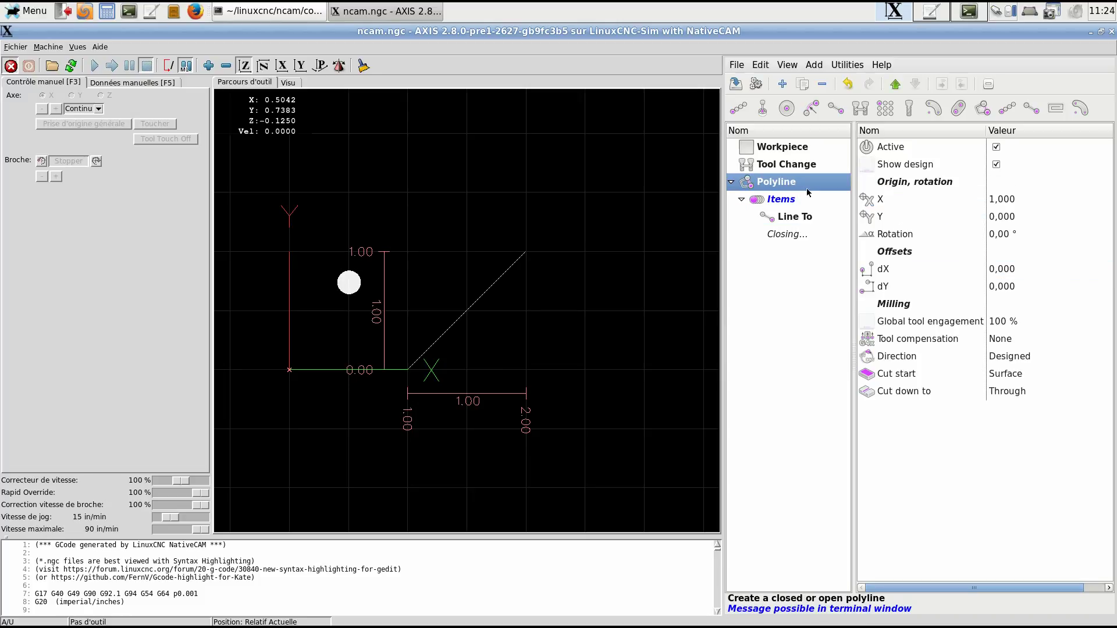
{"action": "left_click", "coordinate": [1019, 202]}
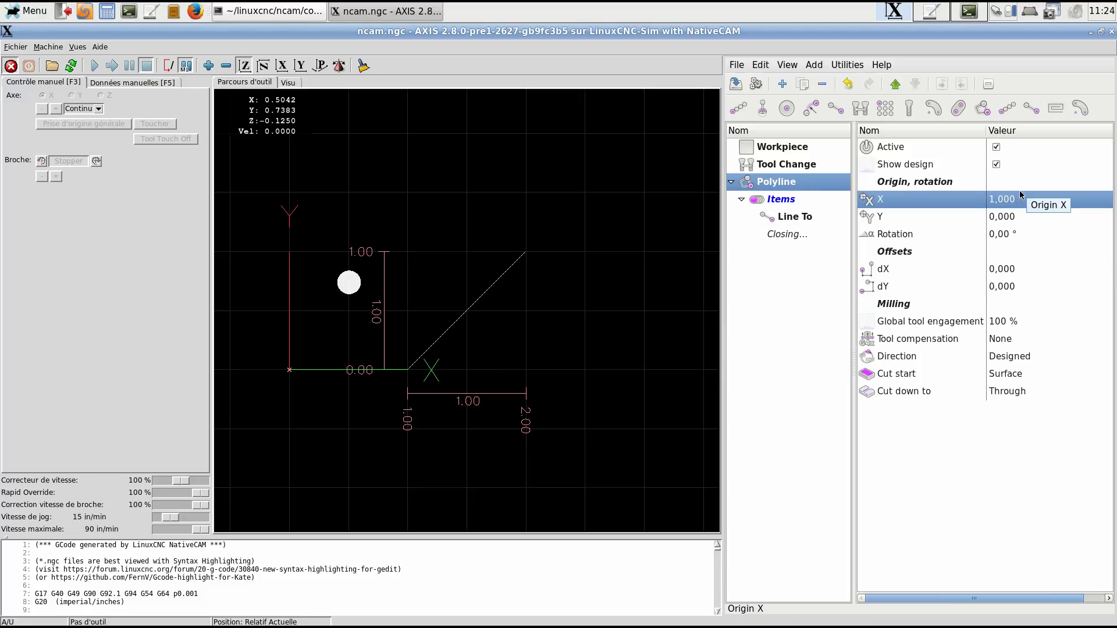
{"action": "left_click", "coordinate": [1020, 199]}
{"action": "type", "text": "0"}
{"action": "key", "text": "Return"}
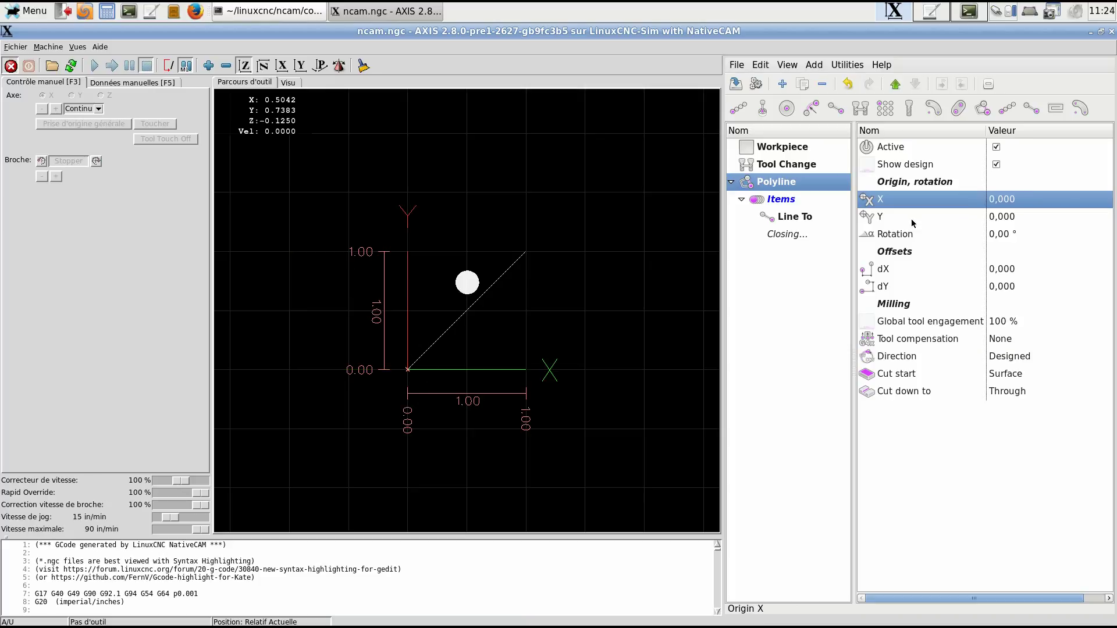
{"action": "left_click", "coordinate": [797, 217]}
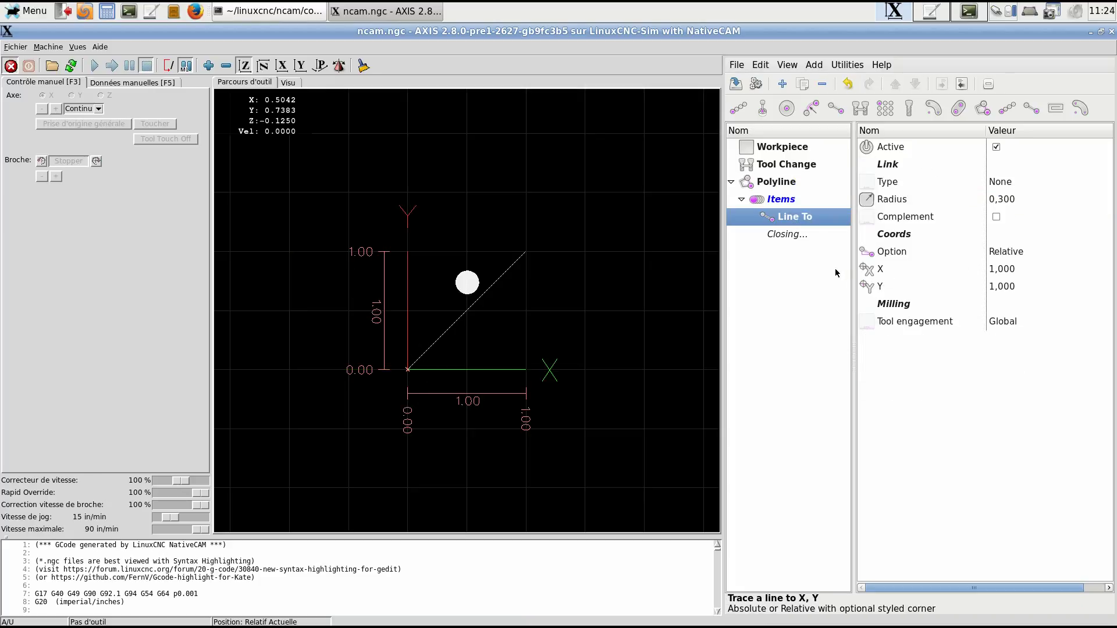
- Add a Line Polar item with its angle measured relative to the previous line or chord
{"action": "left_click", "coordinate": [783, 84]}
{"action": "left_click", "coordinate": [928, 244]}
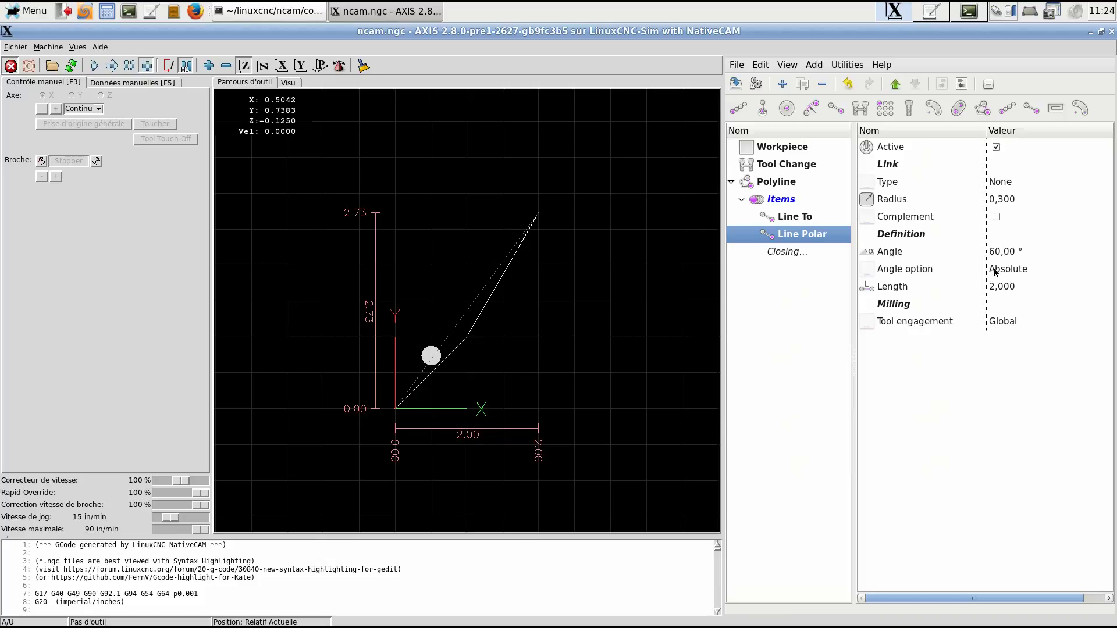
{"action": "left_click", "coordinate": [1024, 268]}
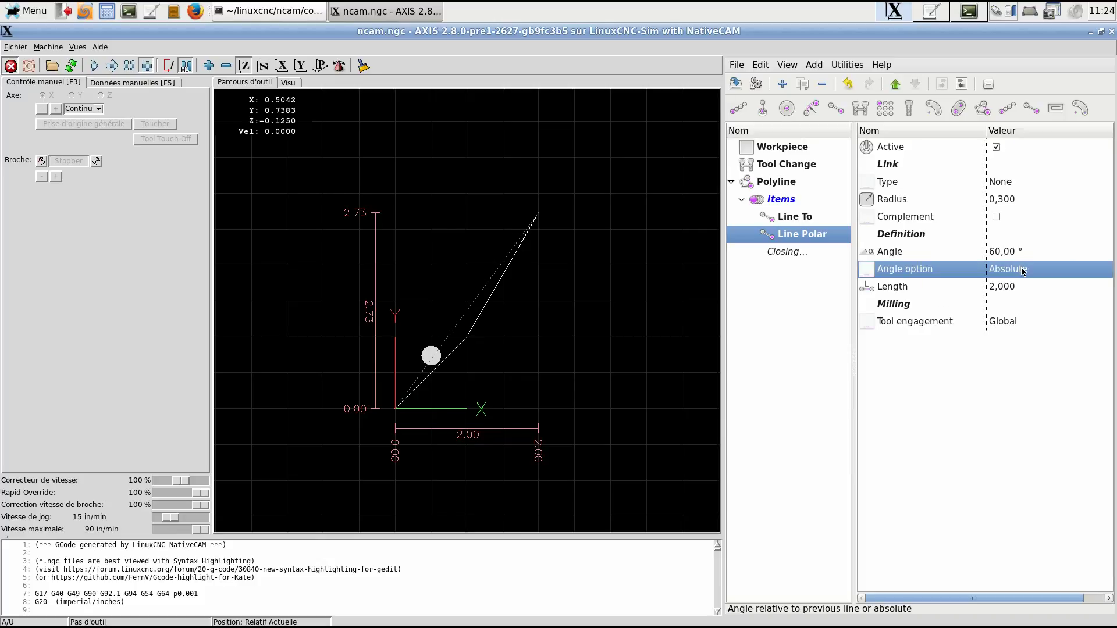
{"action": "left_click", "coordinate": [1024, 269]}
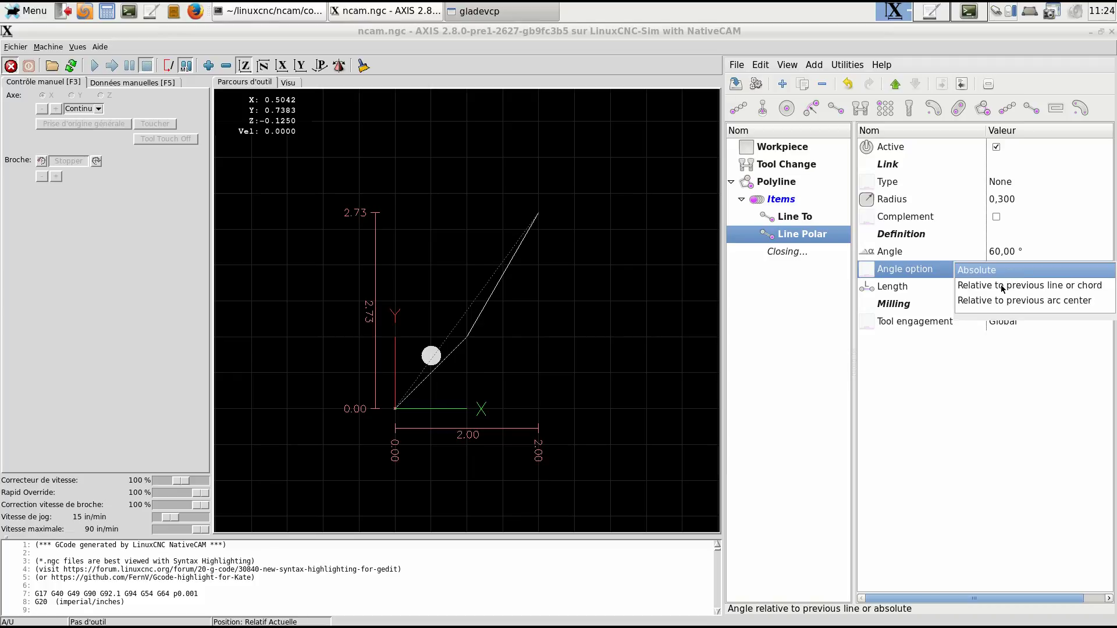
{"action": "left_click", "coordinate": [1003, 286]}
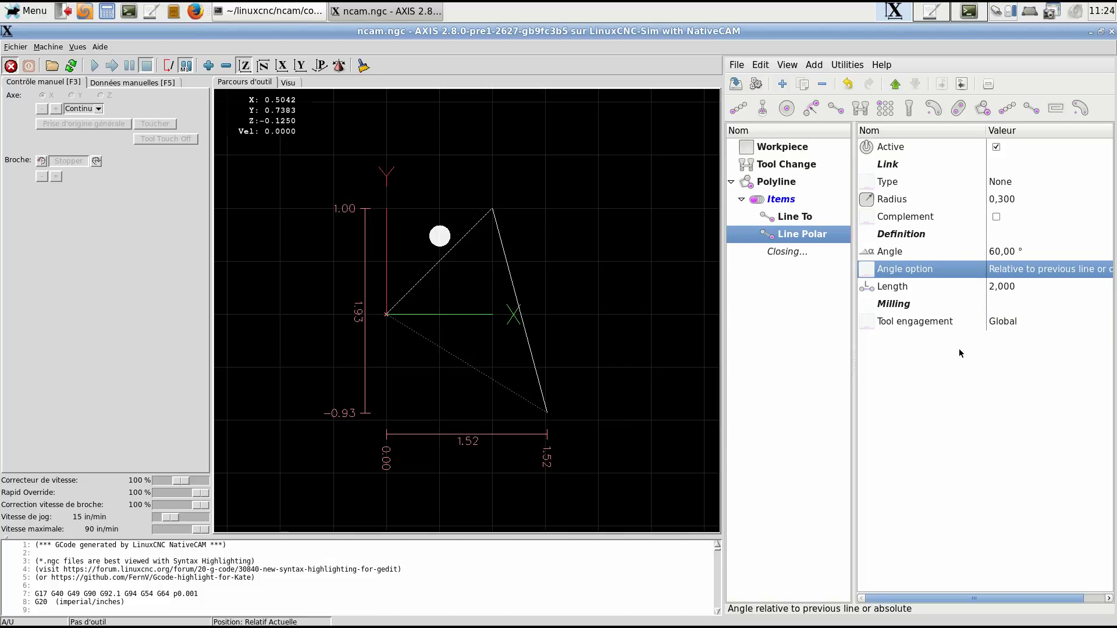
{"action": "left_click", "coordinate": [1029, 270]}
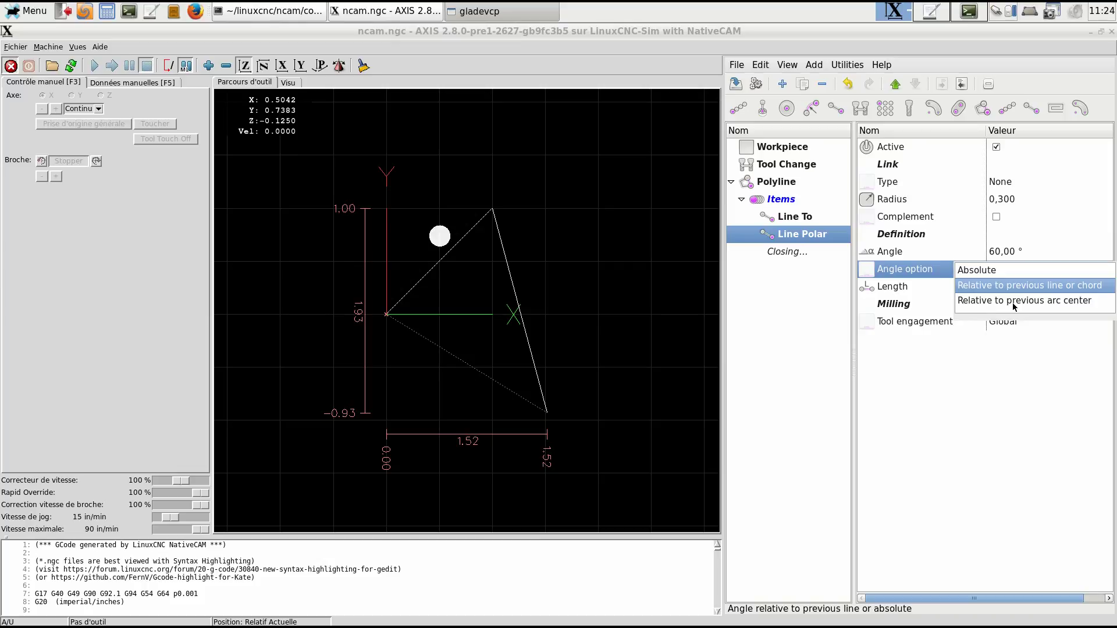
{"action": "left_click", "coordinate": [1012, 303]}
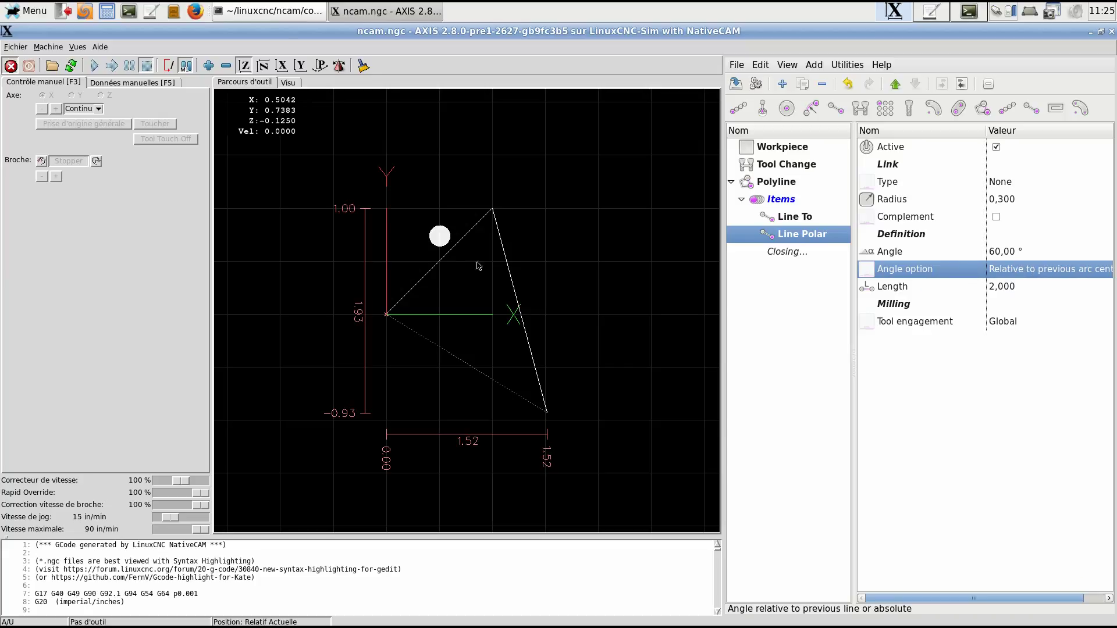
{"action": "left_click", "coordinate": [1026, 274]}
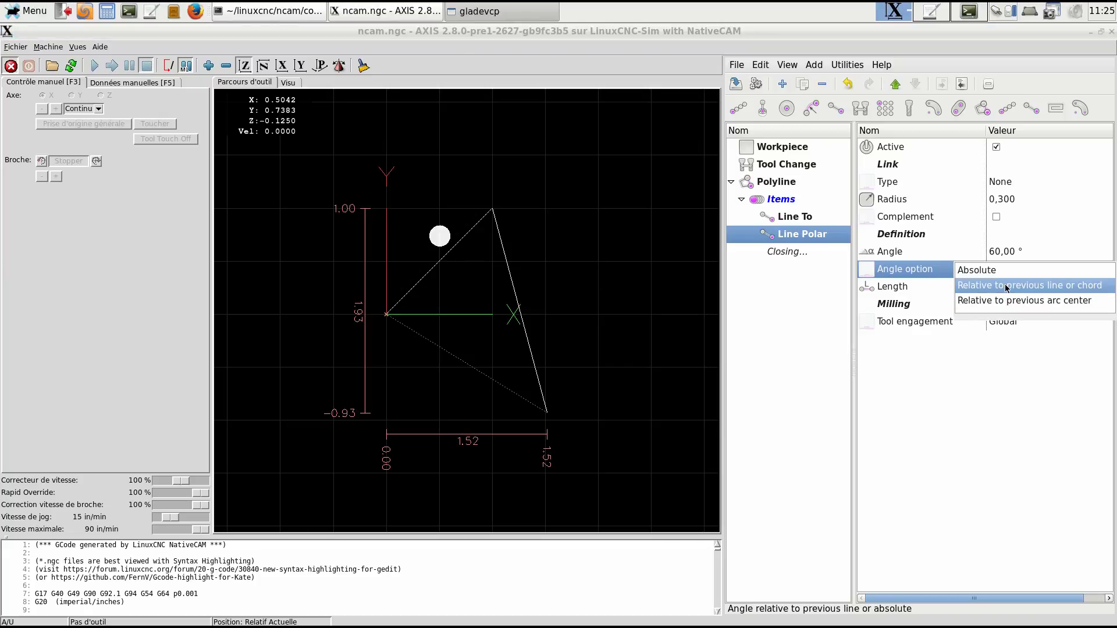
{"action": "left_click", "coordinate": [1011, 285]}
- Set the polar line's length to 1
{"action": "left_click", "coordinate": [1033, 291]}
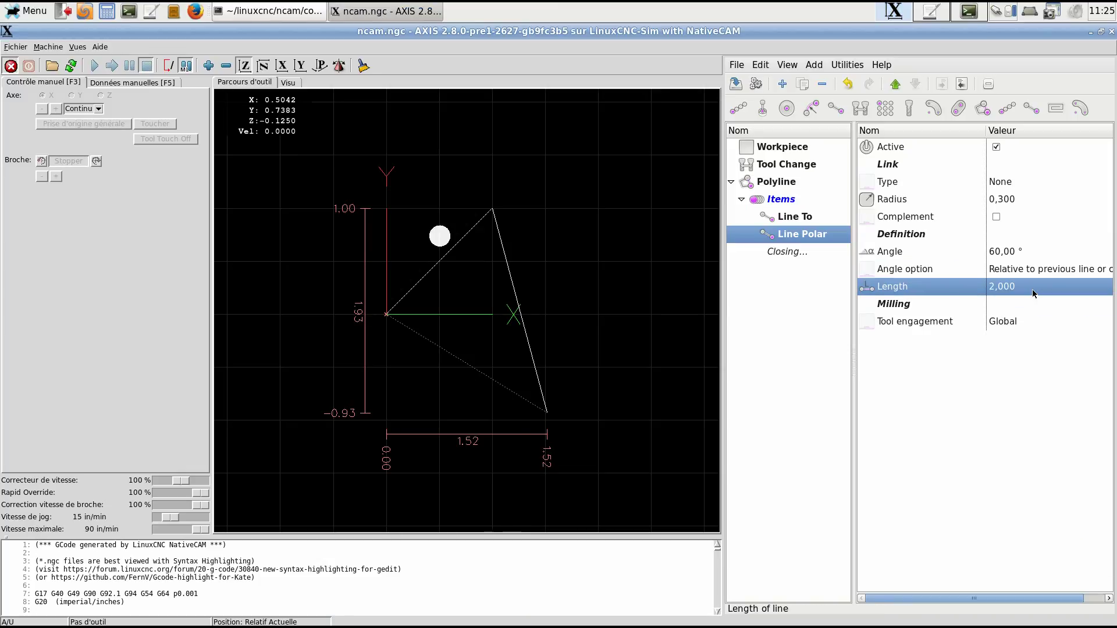
{"action": "left_click", "coordinate": [1032, 289]}
{"action": "type", "text": "1"}
{"action": "key", "text": "Return"}
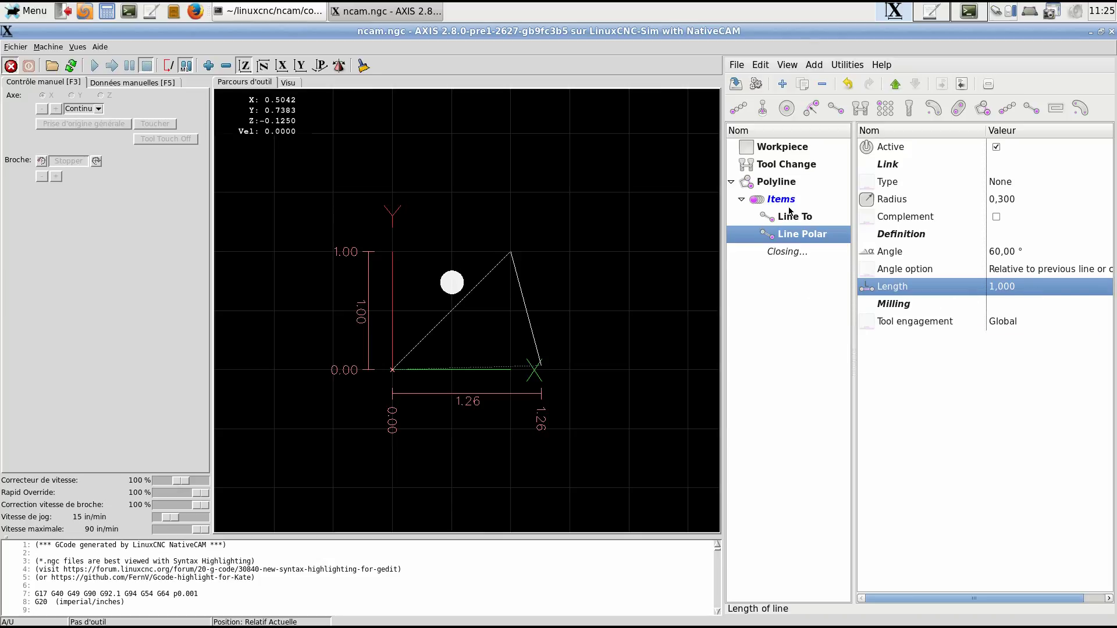
- Try a Rounded corner link on the Line Polar, with and without Complement
{"action": "left_click", "coordinate": [893, 169]}
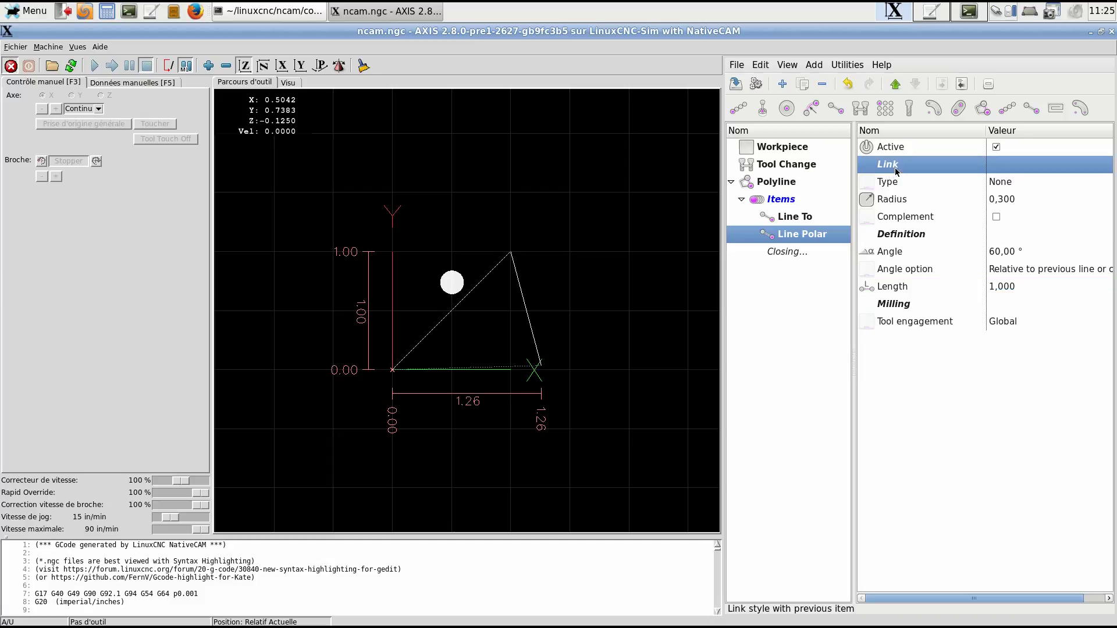
{"action": "left_click", "coordinate": [930, 185]}
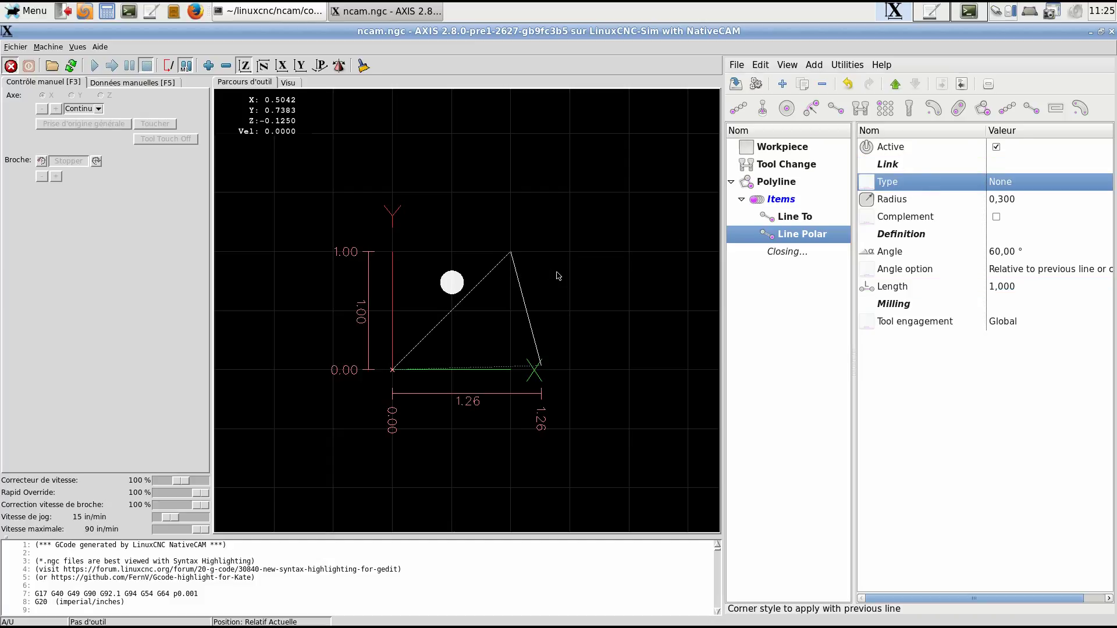
{"action": "left_click", "coordinate": [782, 217]}
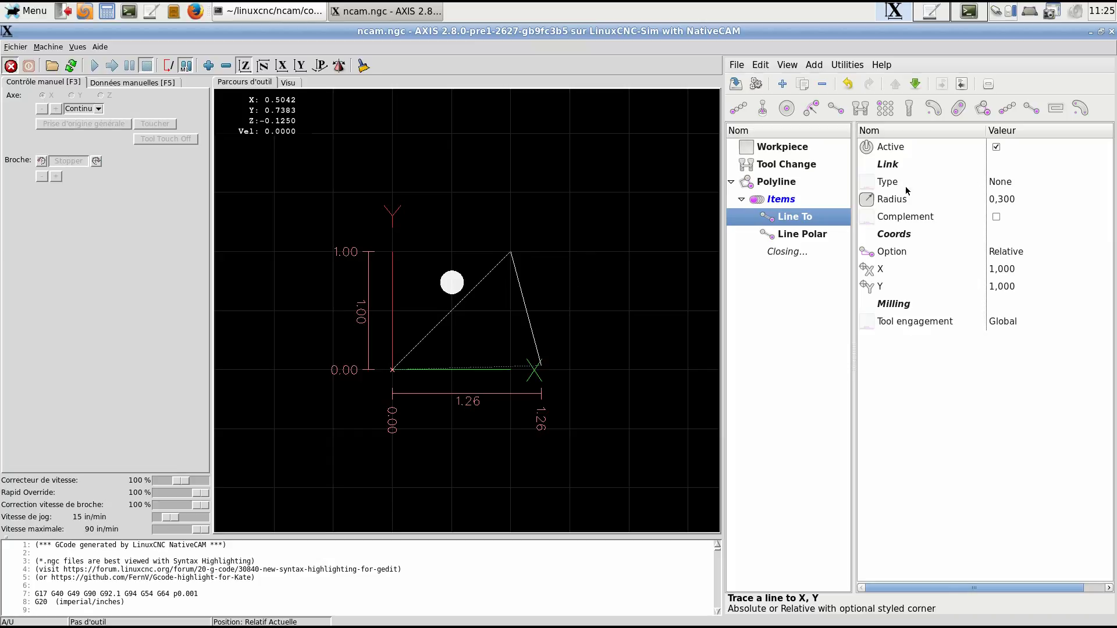
{"action": "left_click", "coordinate": [795, 236]}
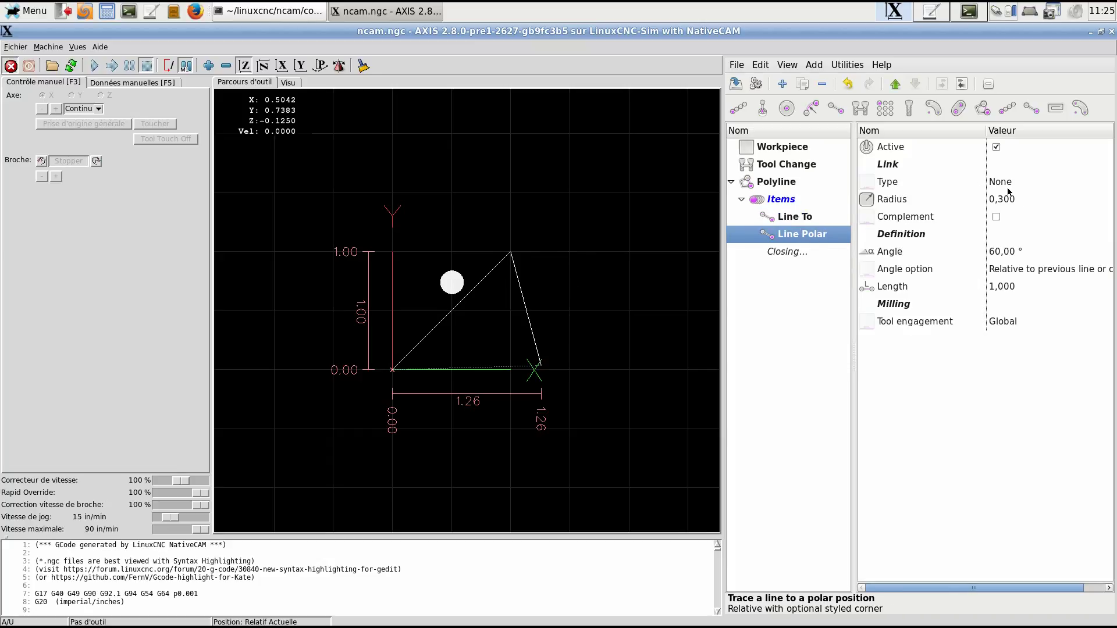
{"action": "left_click", "coordinate": [1009, 188]}
{"action": "left_click", "coordinate": [1009, 186]}
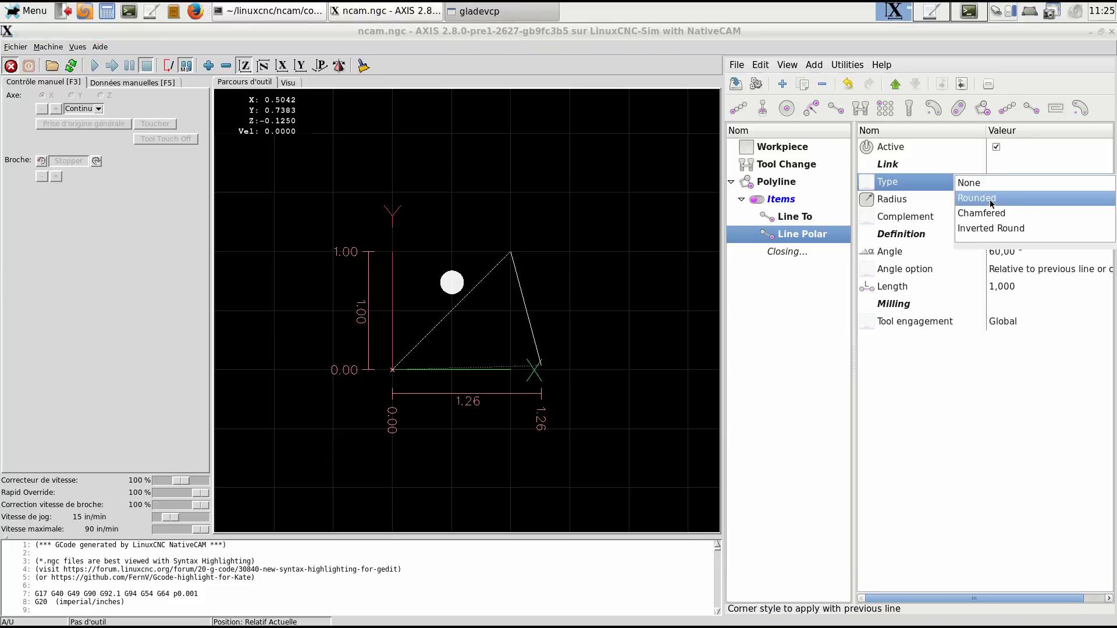
{"action": "left_click", "coordinate": [1009, 198]}
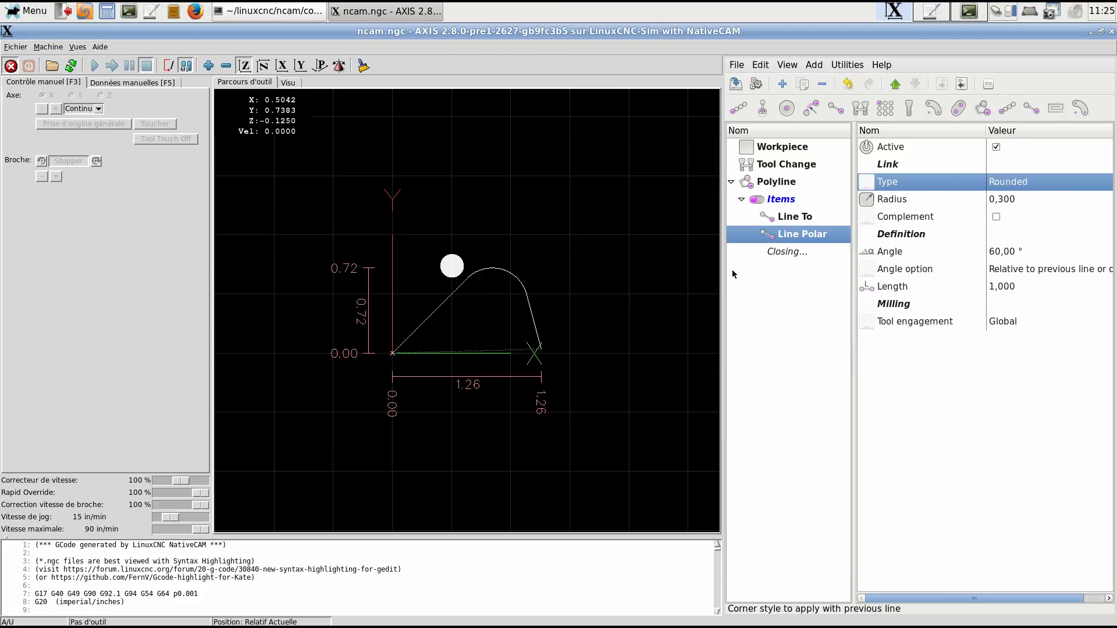
{"action": "left_click", "coordinate": [996, 217]}
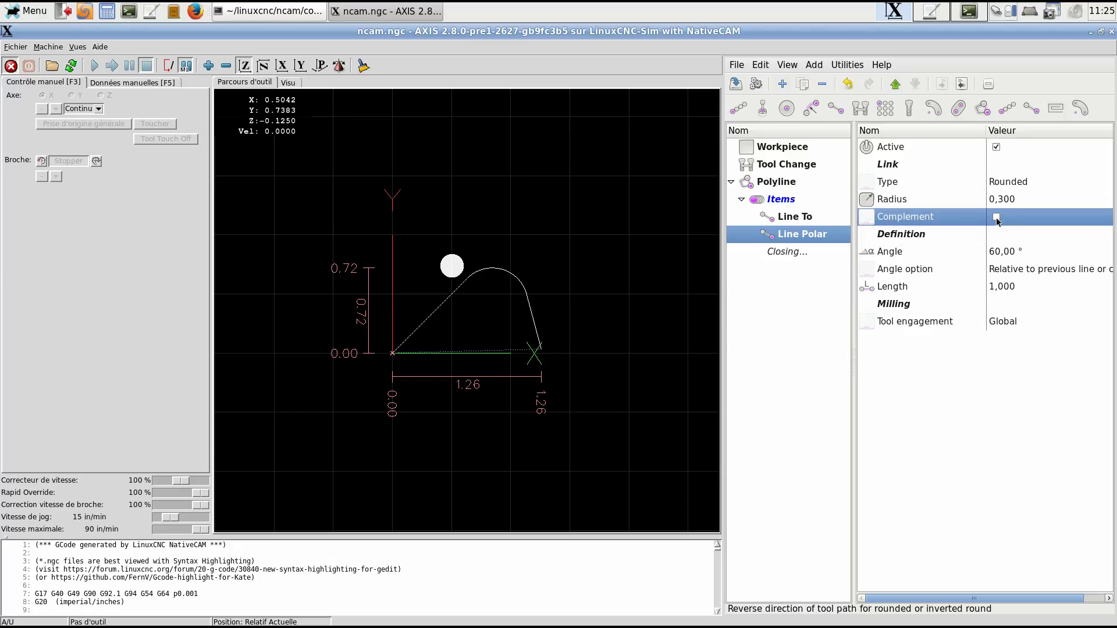
{"action": "left_click", "coordinate": [996, 217]}
- Test Chamfered, then settle on an Inverted Round link with Complement unchecked
{"action": "left_click", "coordinate": [1014, 184]}
{"action": "left_click", "coordinate": [984, 213]}
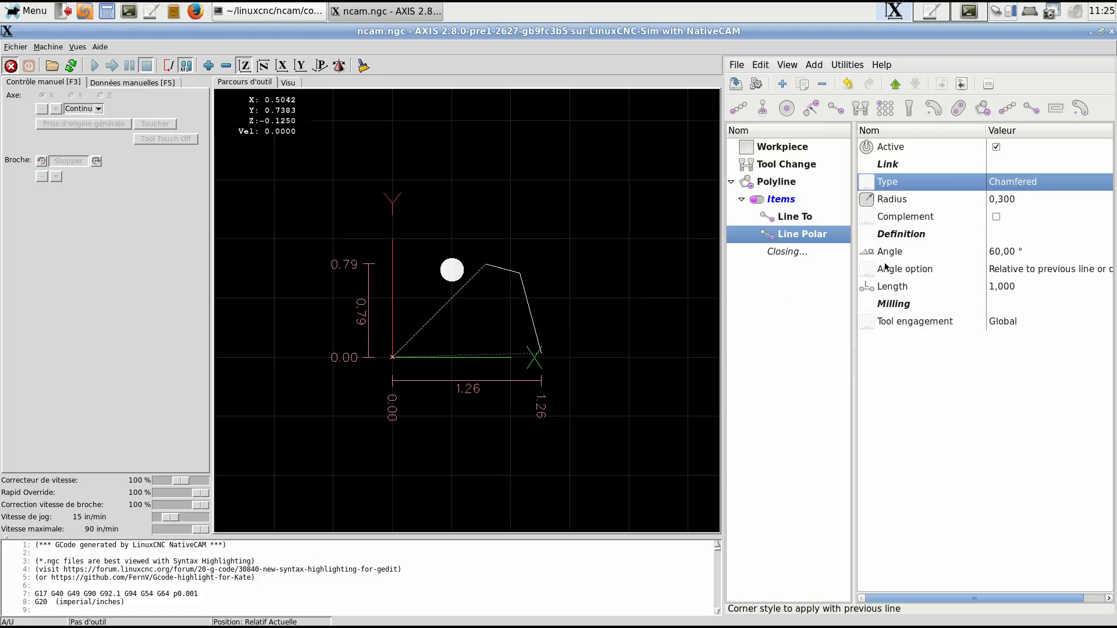
{"action": "left_click", "coordinate": [1019, 199]}
{"action": "left_click", "coordinate": [1023, 186]}
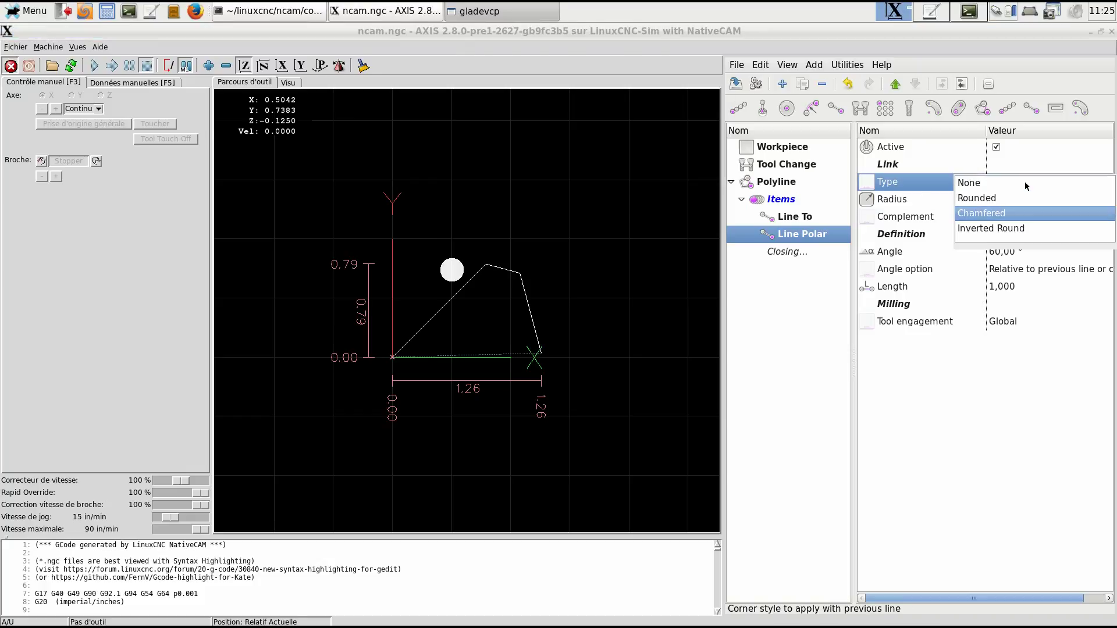
{"action": "left_click", "coordinate": [979, 231]}
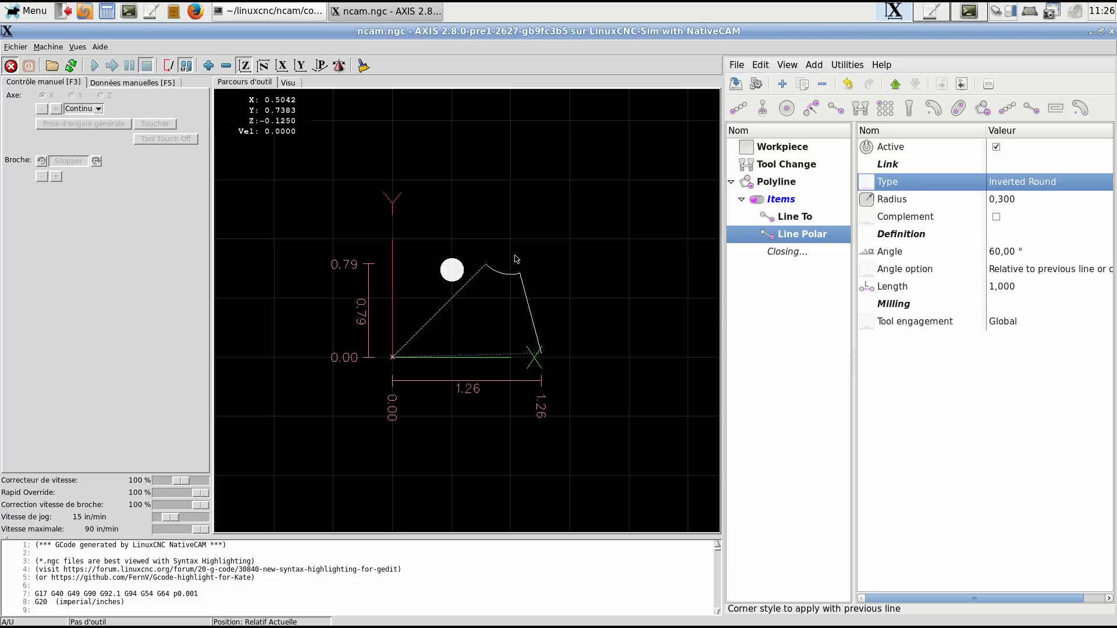
{"action": "left_click", "coordinate": [1001, 219]}
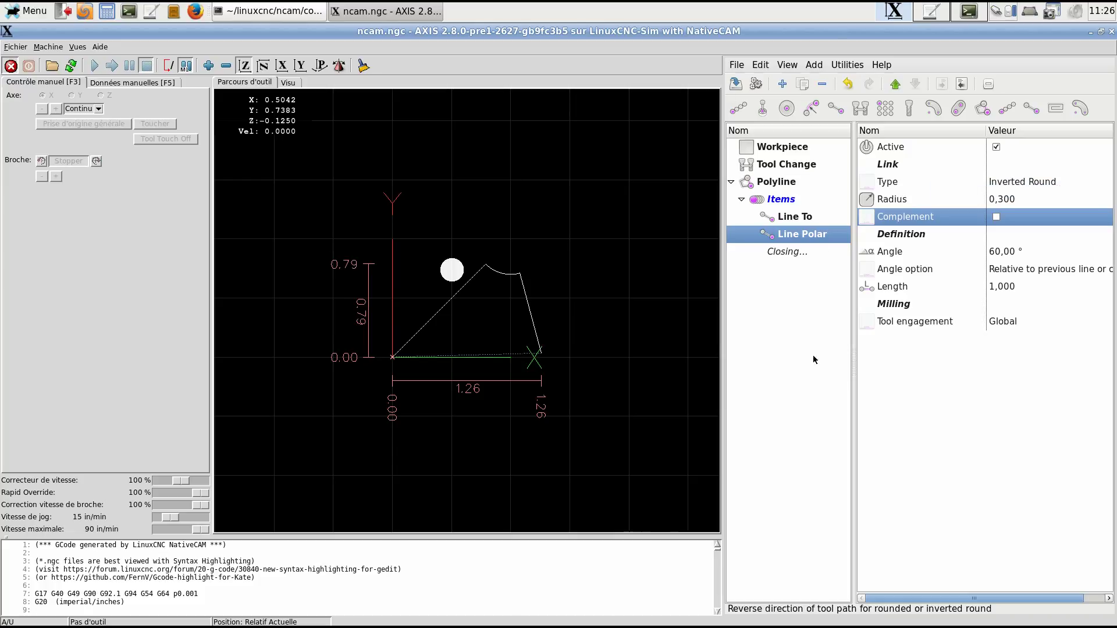
- Add an Arc I,J item whose centre is given as an absolute position
{"action": "left_click", "coordinate": [783, 84]}
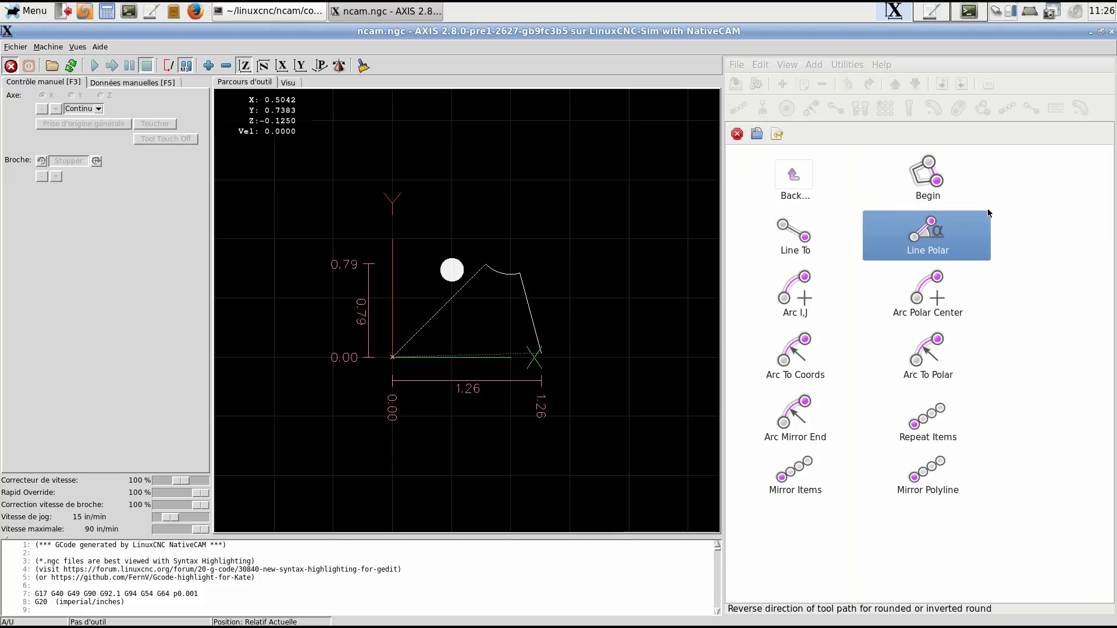
{"action": "left_click", "coordinate": [805, 285]}
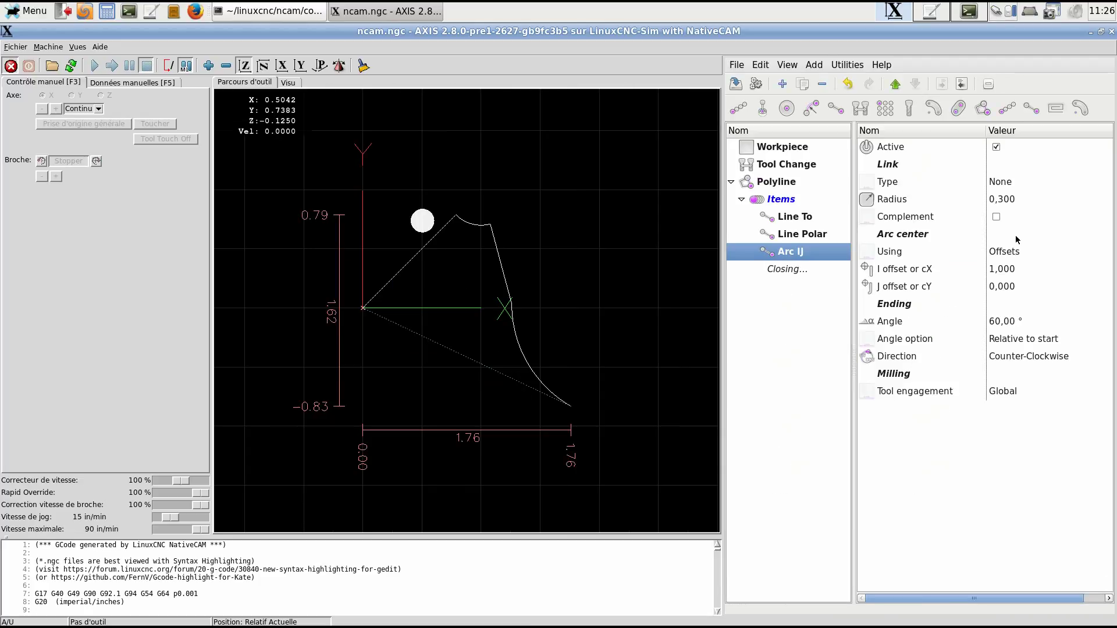
{"action": "left_click", "coordinate": [1019, 254]}
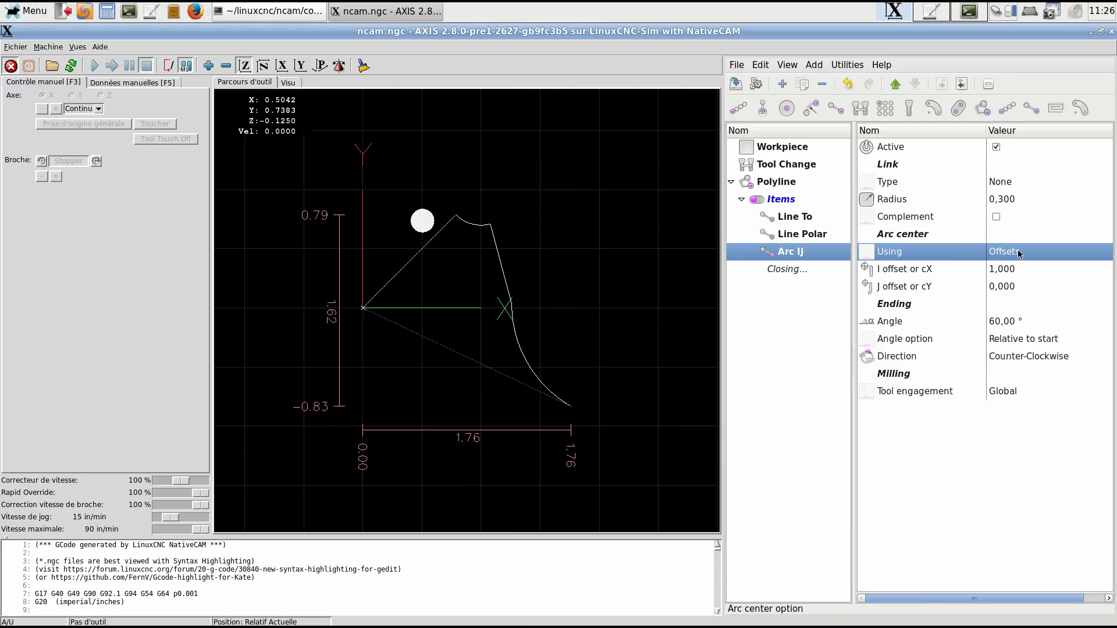
{"action": "left_click", "coordinate": [1019, 255]}
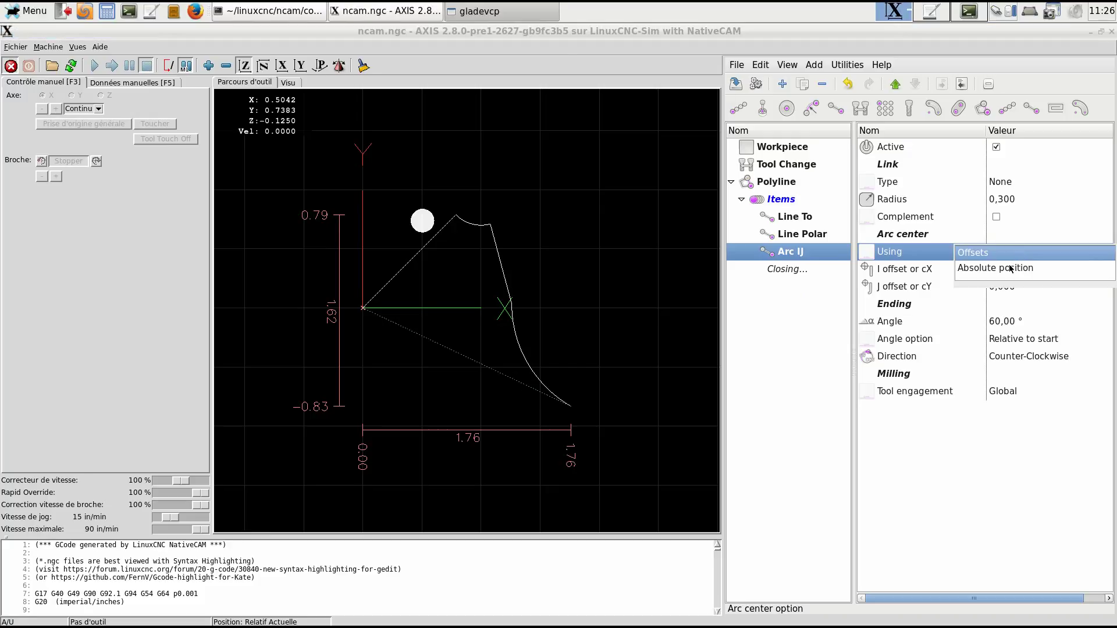
{"action": "left_click", "coordinate": [1009, 269]}
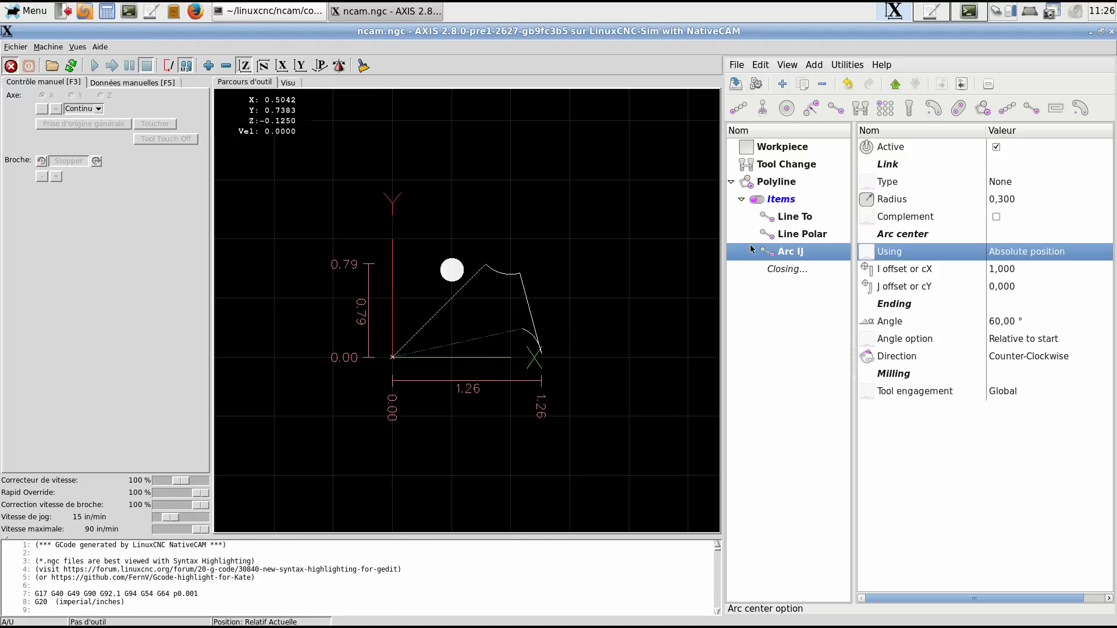
{"action": "left_click", "coordinate": [794, 185]}
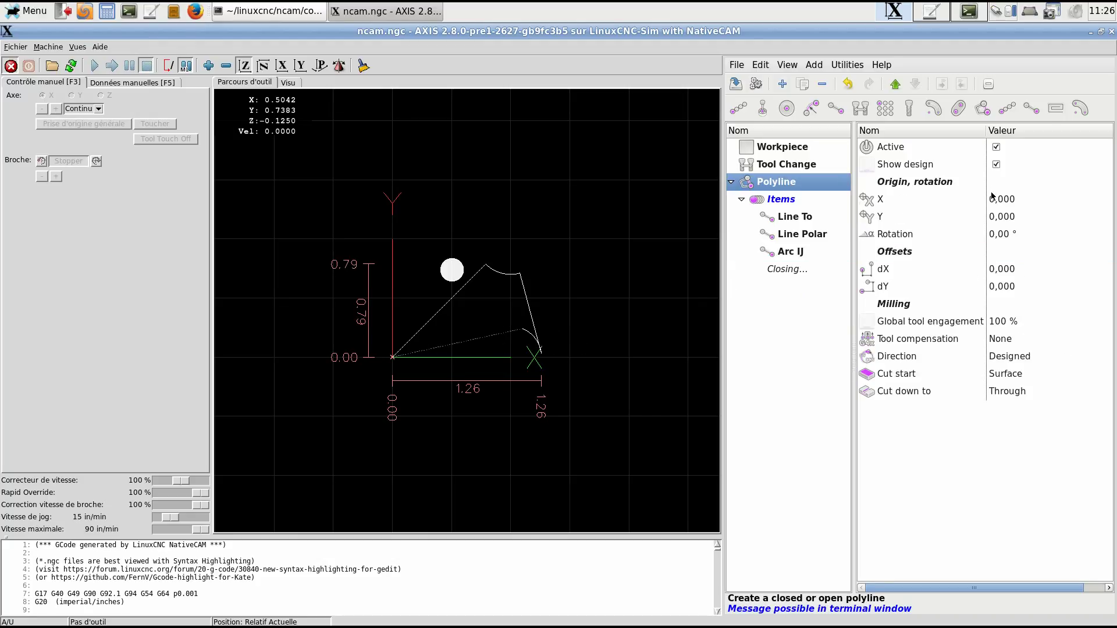
{"action": "left_click", "coordinate": [1025, 202]}
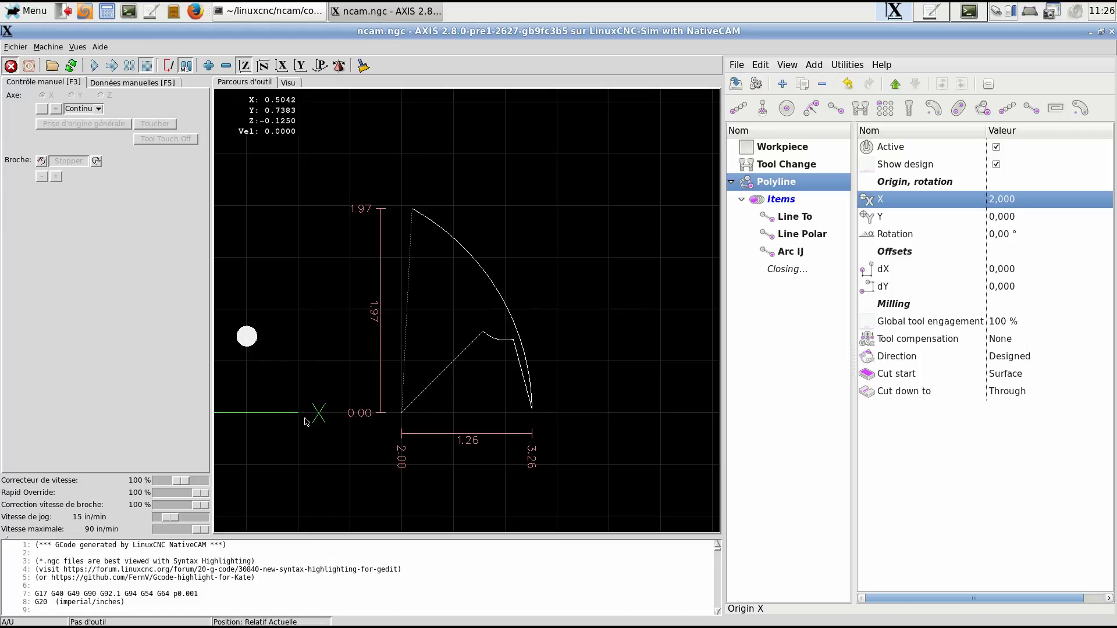
{"action": "scroll", "coordinate": [305, 422], "scroll_direction": "down", "scroll_amount": 1}
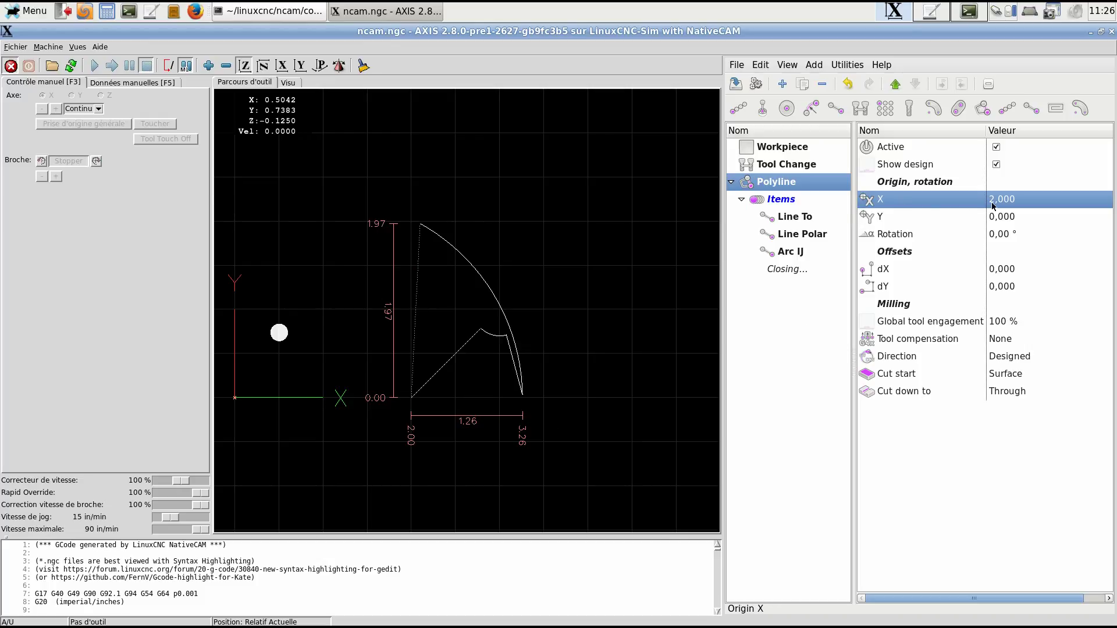
{"action": "left_click", "coordinate": [1025, 202]}
{"action": "type", "text": "0"}
{"action": "key", "text": "Return"}
- Set the Arc IJ to Offsets centre, Clockwise direction, and angle absolute to arc centre
{"action": "left_click", "coordinate": [795, 258]}
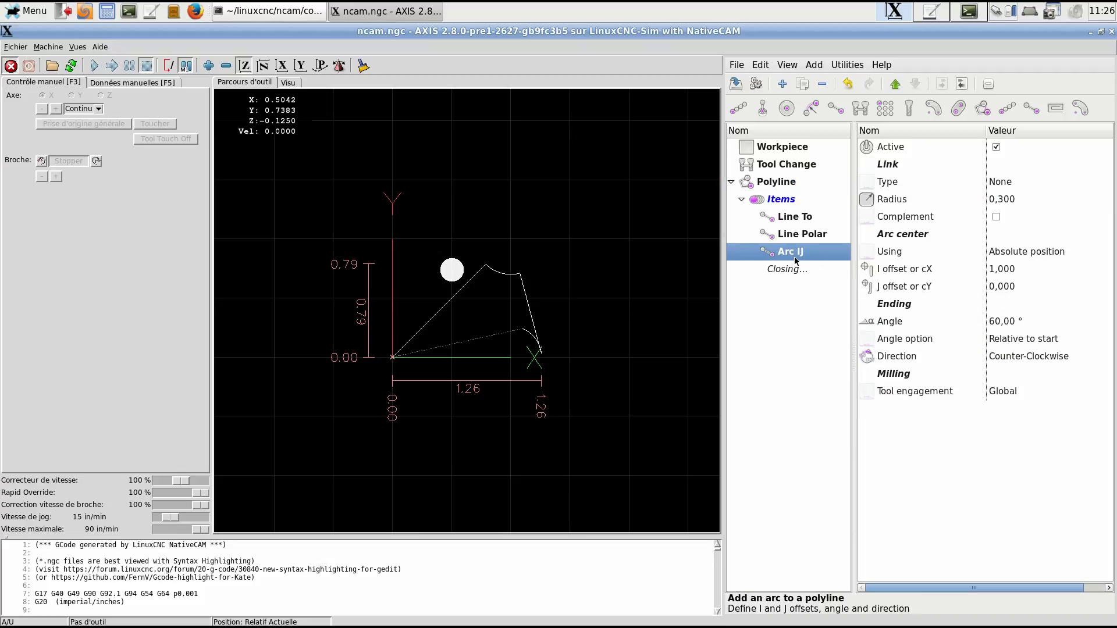
{"action": "left_click", "coordinate": [1031, 254]}
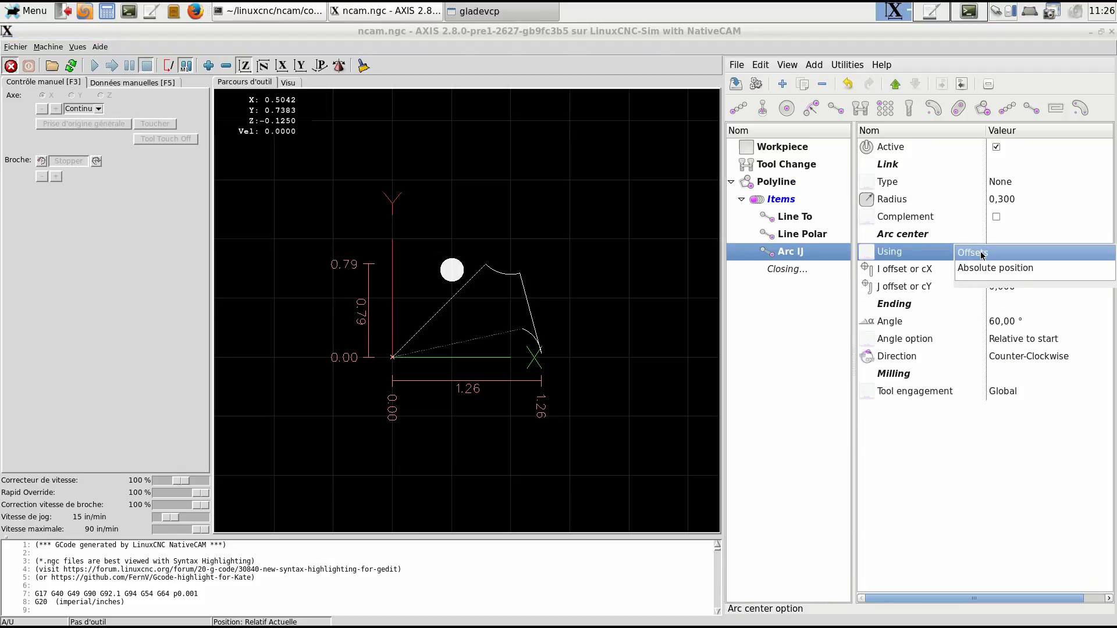
{"action": "left_click", "coordinate": [982, 254]}
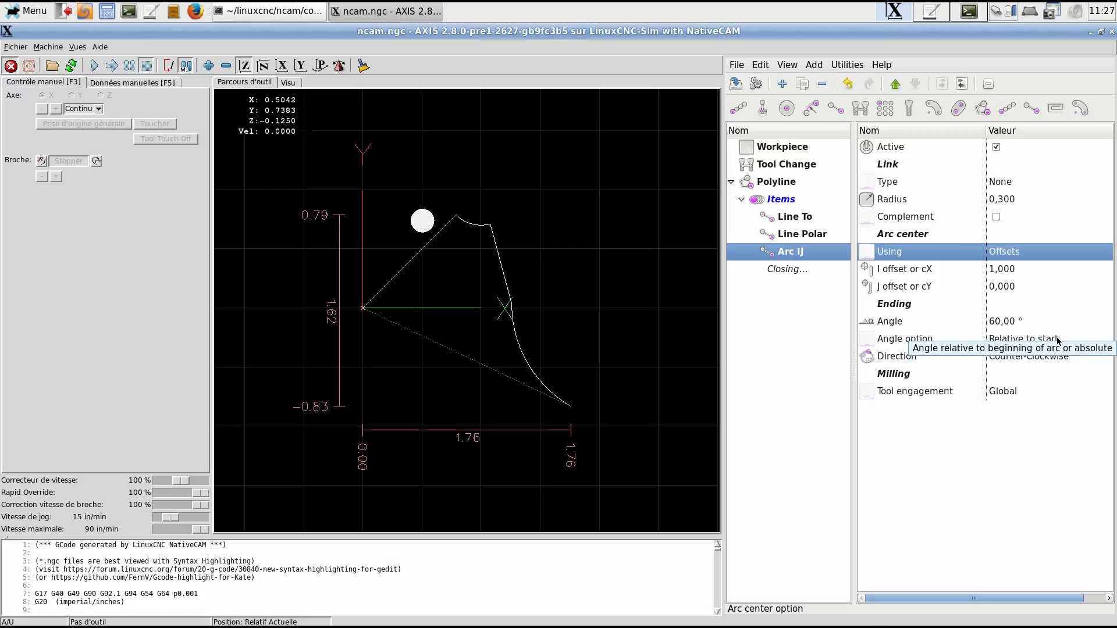
{"action": "left_click", "coordinate": [1026, 358]}
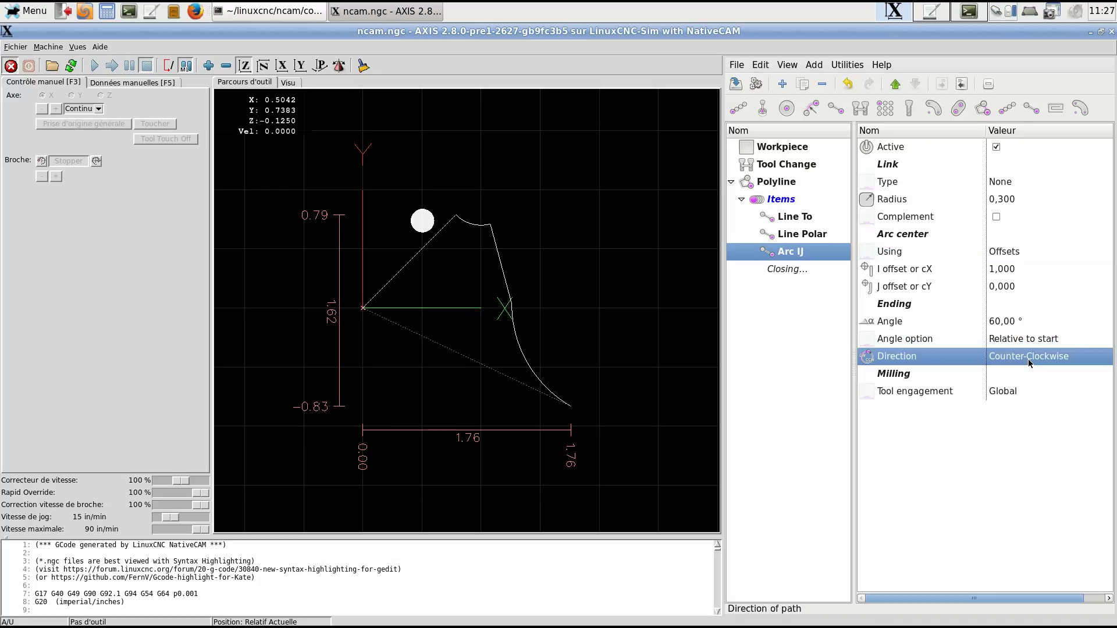
{"action": "left_click", "coordinate": [1026, 358]}
{"action": "left_click", "coordinate": [980, 363]}
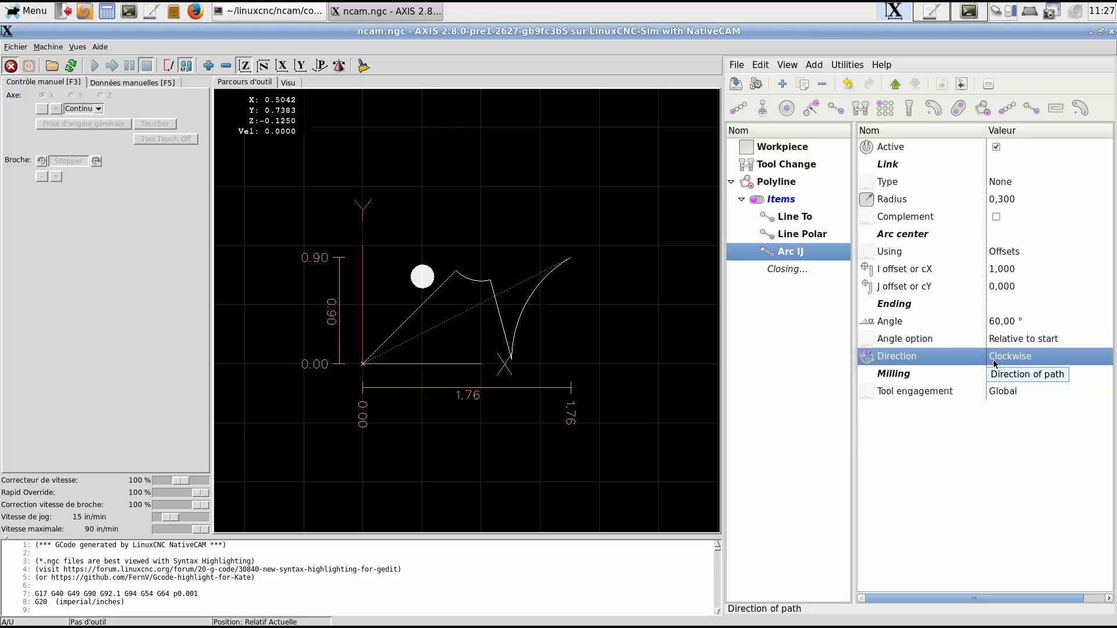
{"action": "left_click", "coordinate": [1013, 339]}
{"action": "left_click", "coordinate": [1012, 338]}
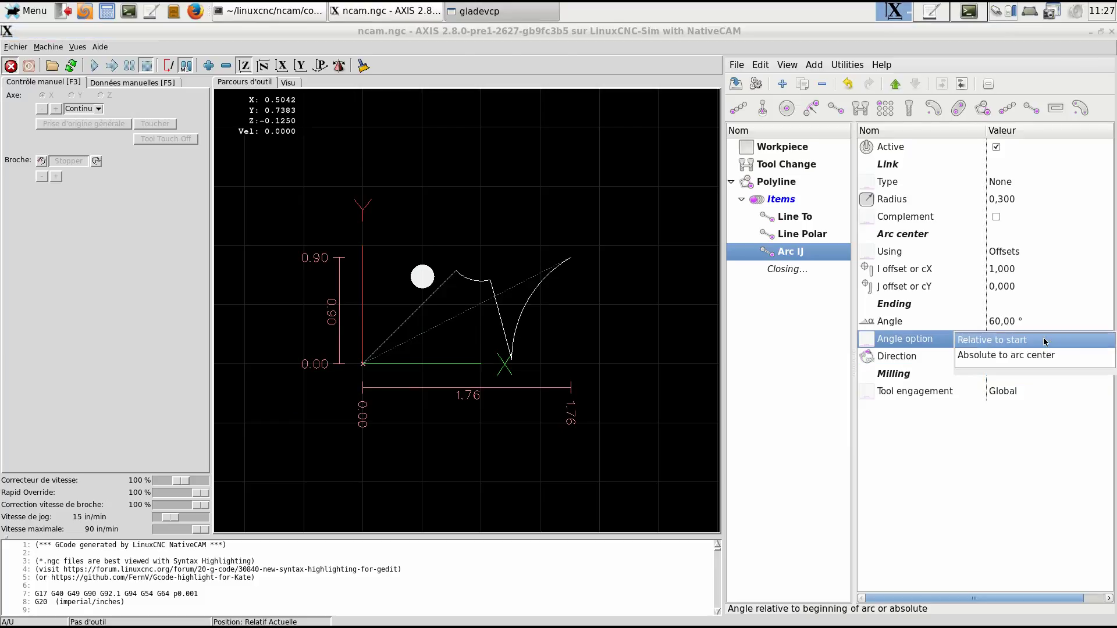
{"action": "left_click", "coordinate": [1011, 355]}
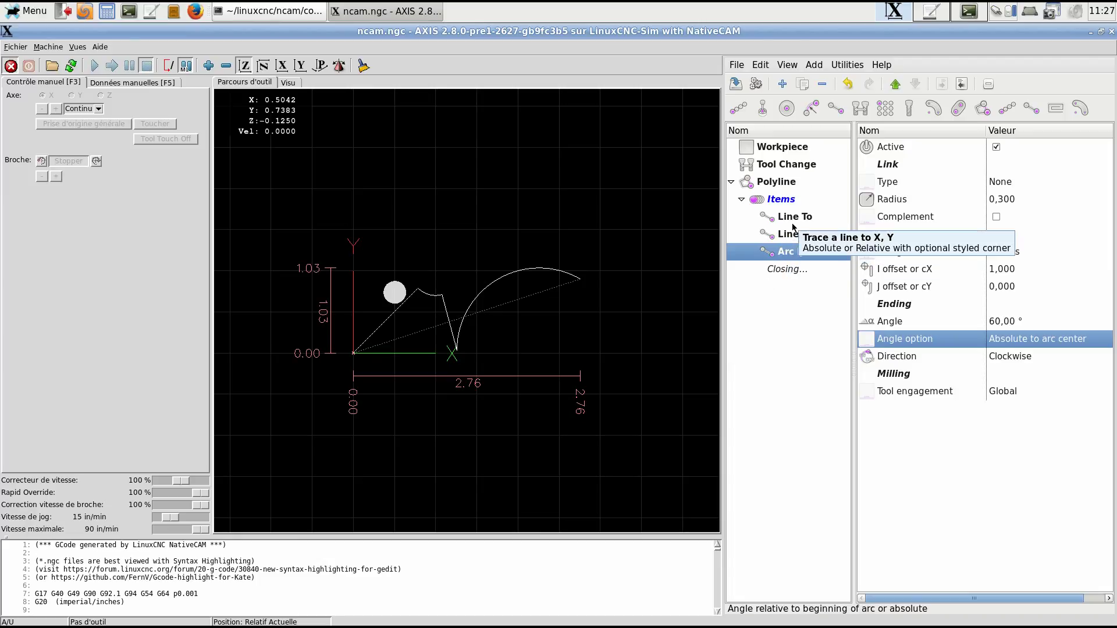
- Give the Arc IJ a Rounded corner link, check the terminal log, and return to the editor
{"action": "left_click", "coordinate": [1013, 185]}
{"action": "left_click", "coordinate": [1017, 183]}
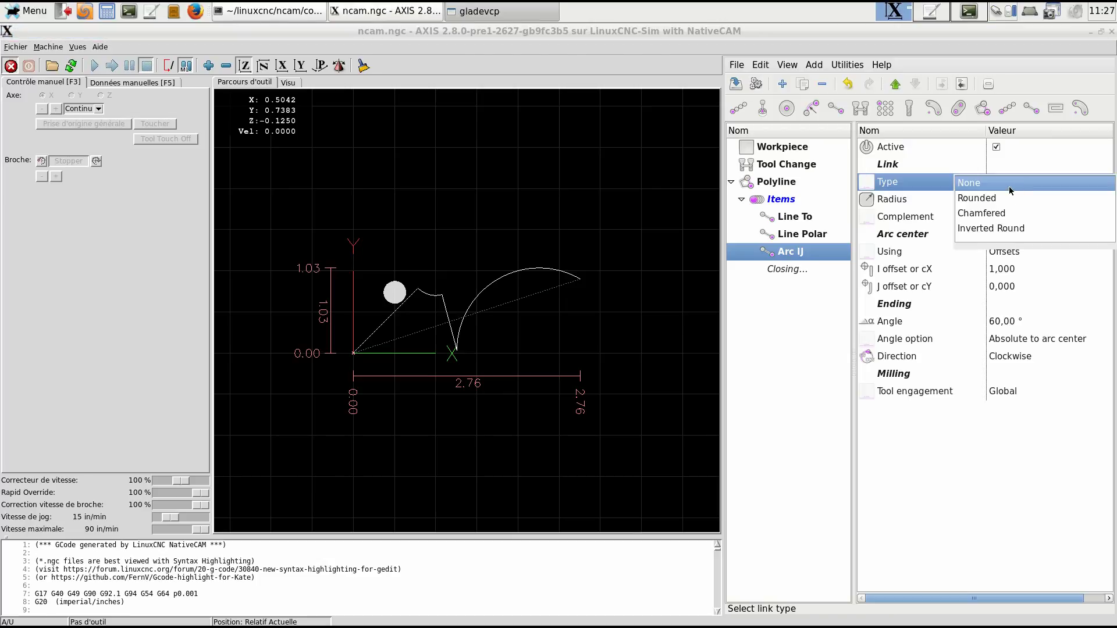
{"action": "left_click", "coordinate": [982, 228]}
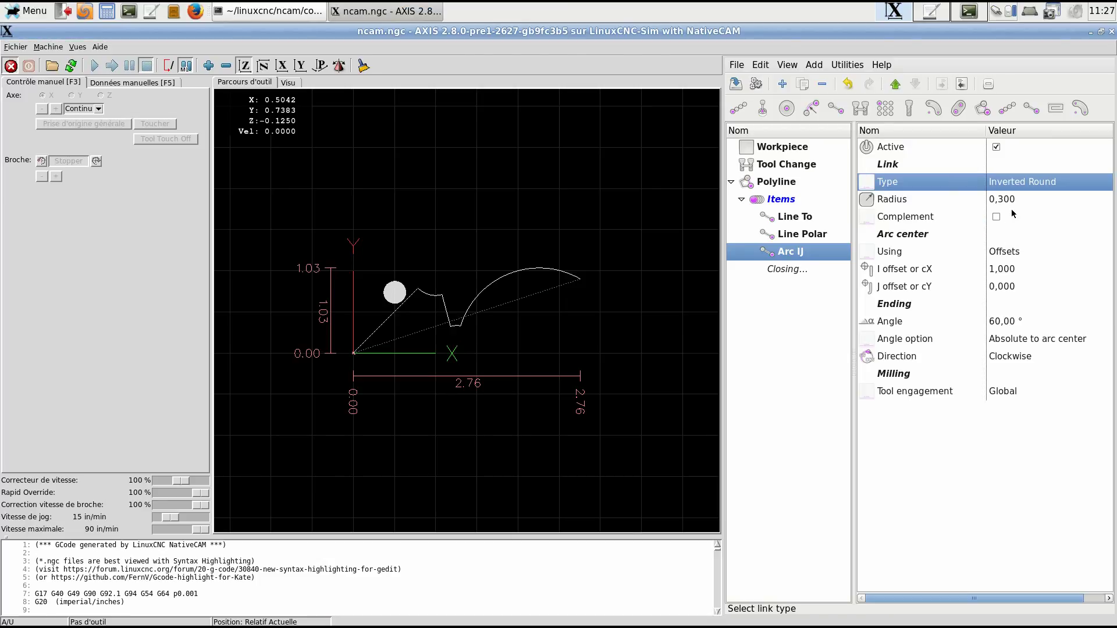
{"action": "left_click", "coordinate": [1024, 187]}
{"action": "left_click", "coordinate": [984, 198]}
{"action": "left_click", "coordinate": [291, 12]}
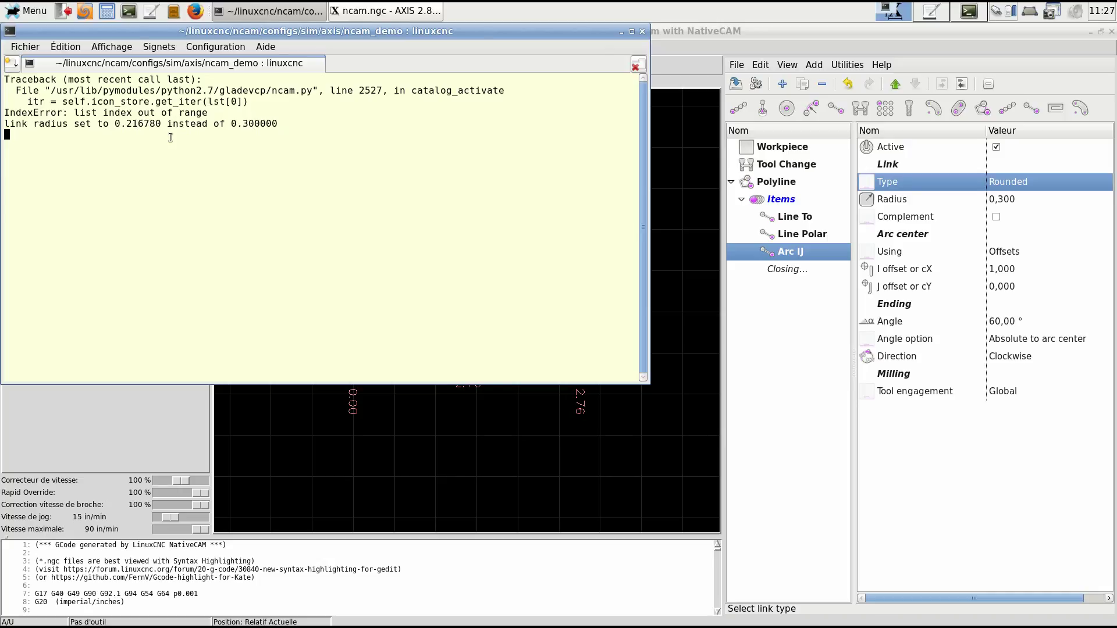
{"action": "left_click", "coordinate": [754, 308]}
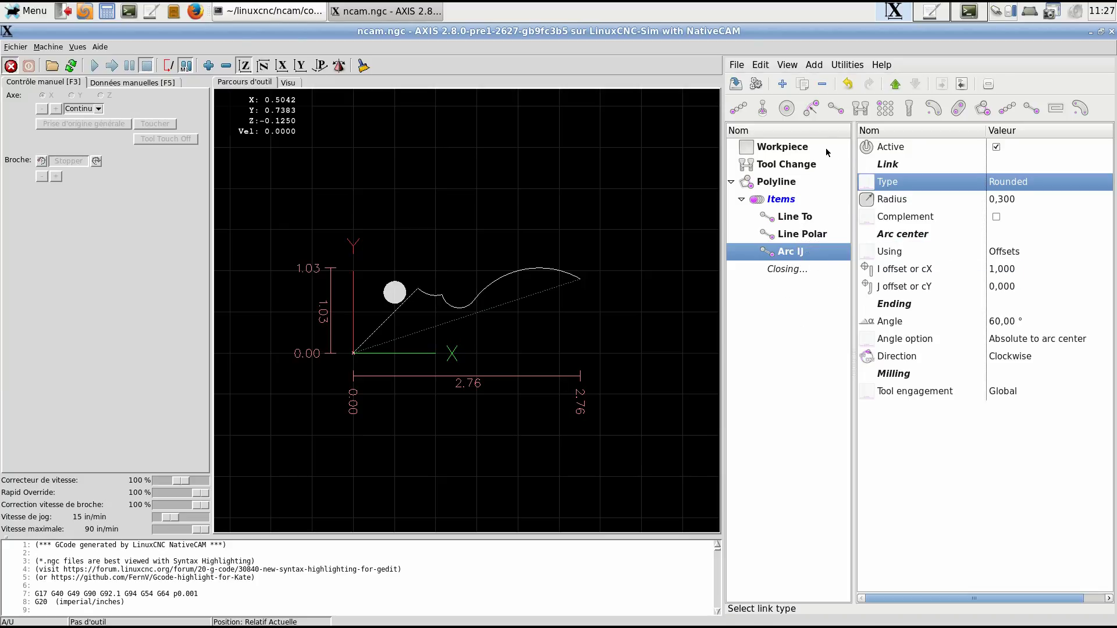
- Add an Arc Polar Center item with a centre angle of 30°
{"action": "left_click", "coordinate": [786, 89]}
{"action": "left_click", "coordinate": [933, 300]}
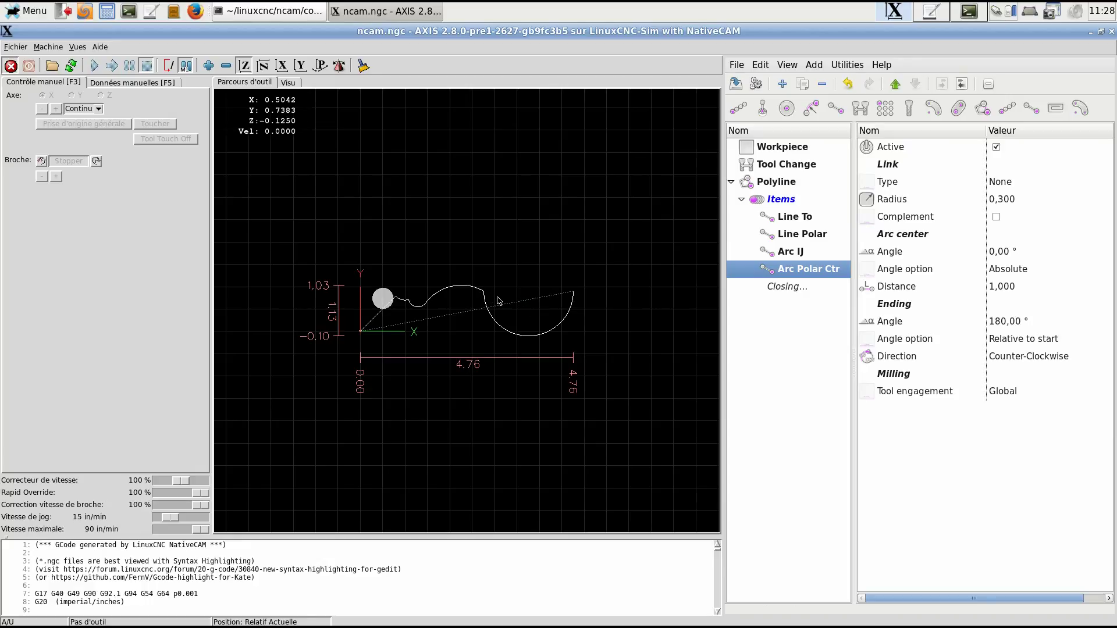
{"action": "left_click", "coordinate": [1026, 258]}
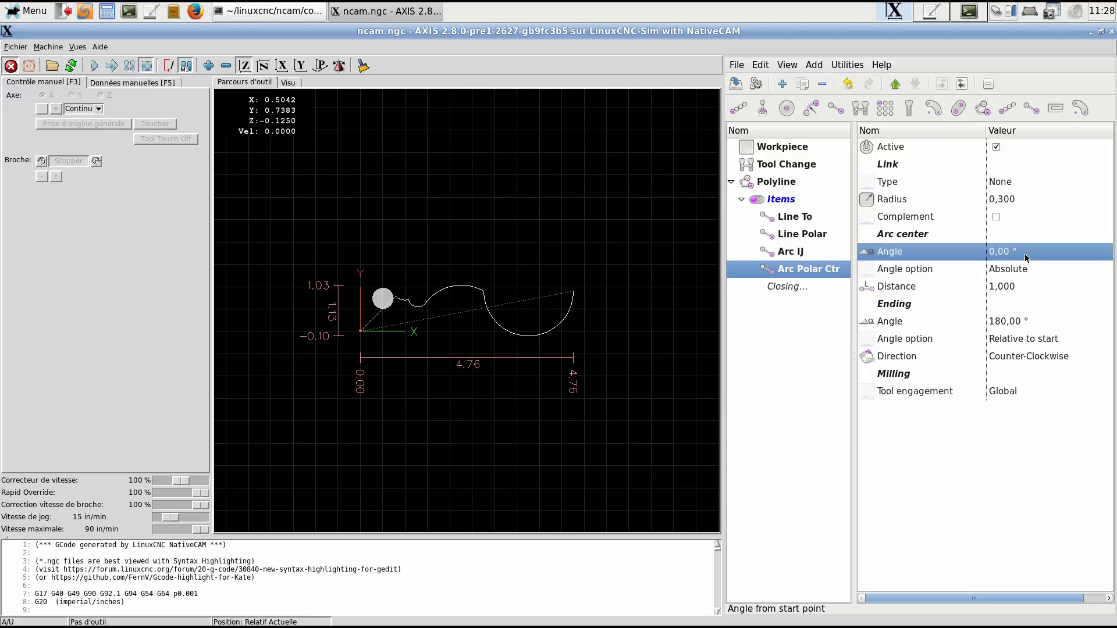
{"action": "left_click", "coordinate": [1026, 257]}
{"action": "type", "text": "30"}
{"action": "key", "text": "Return"}
- Test the centre angle references and leave the angle Absolute
{"action": "left_click", "coordinate": [1000, 274]}
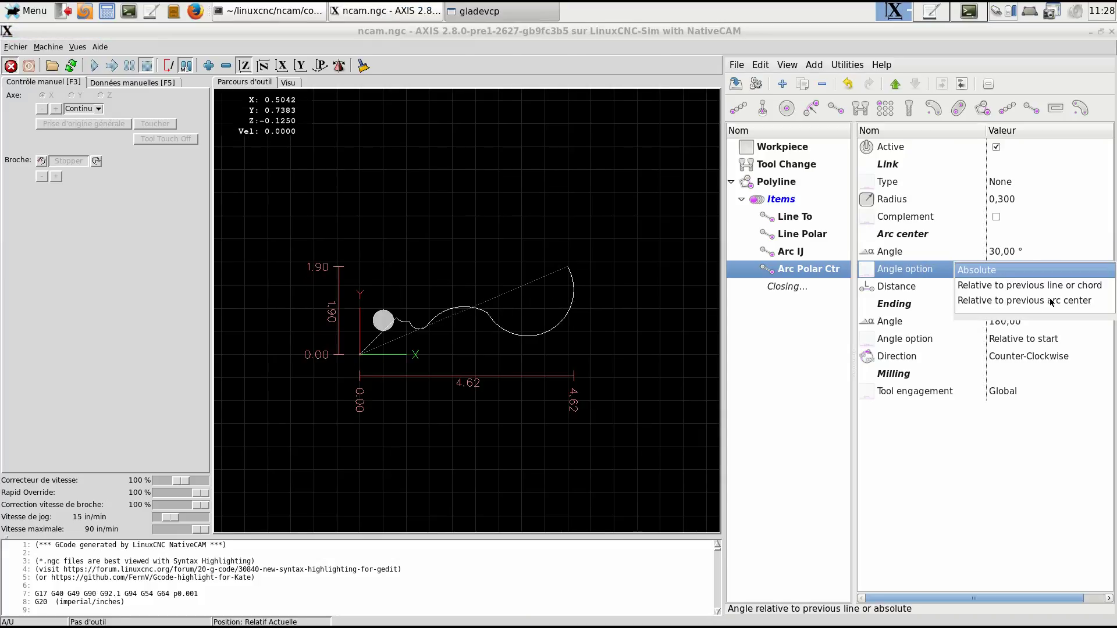
{"action": "left_click", "coordinate": [1048, 289]}
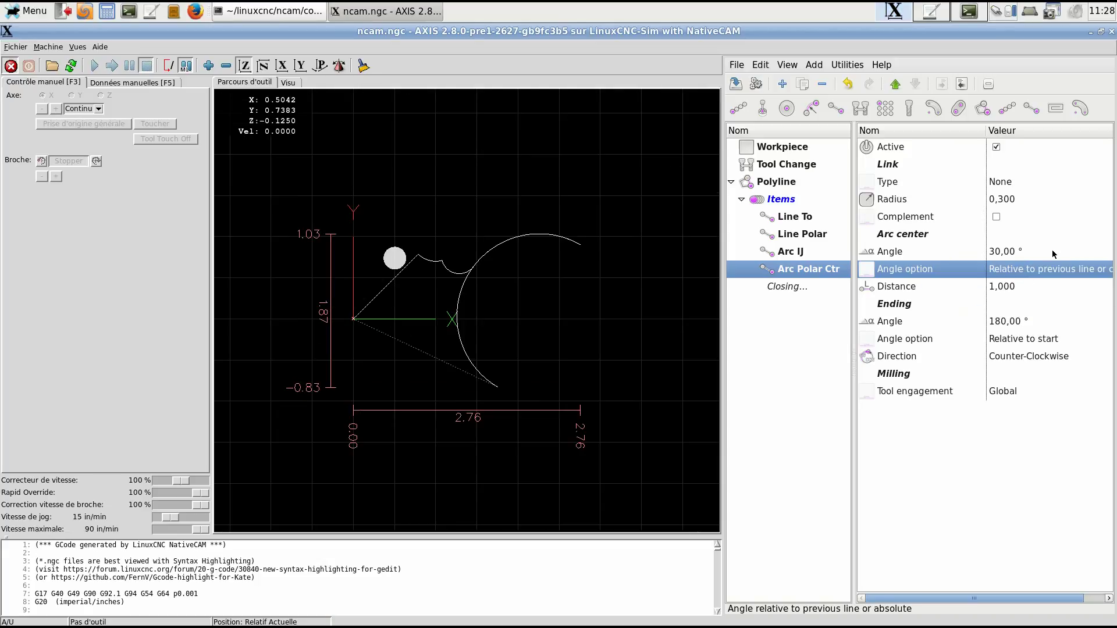
{"action": "left_click", "coordinate": [1028, 268]}
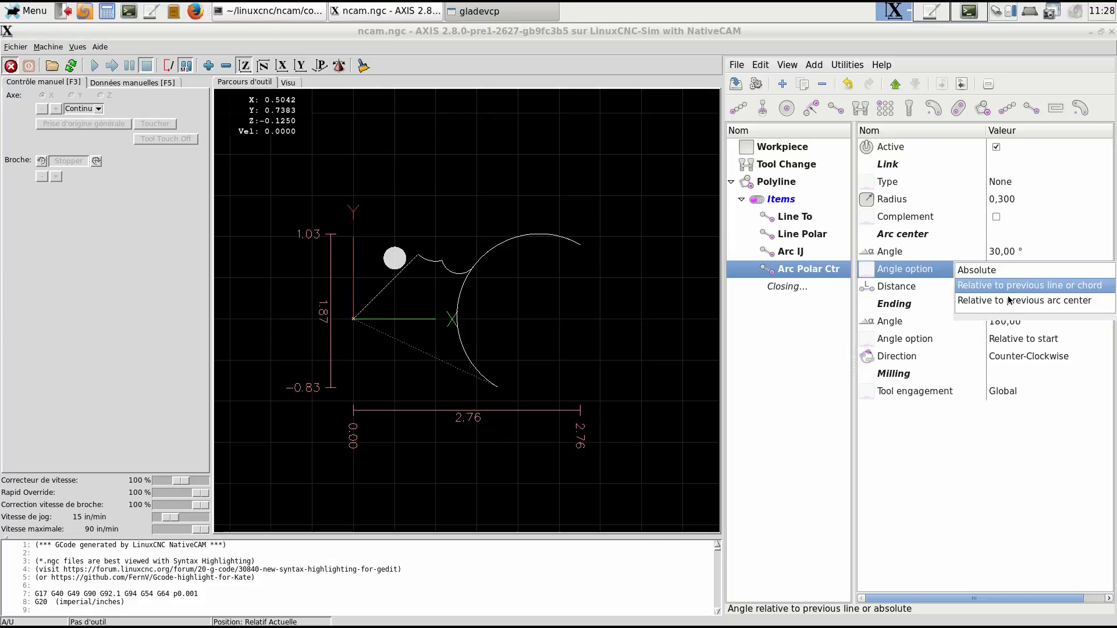
{"action": "left_click", "coordinate": [1010, 300]}
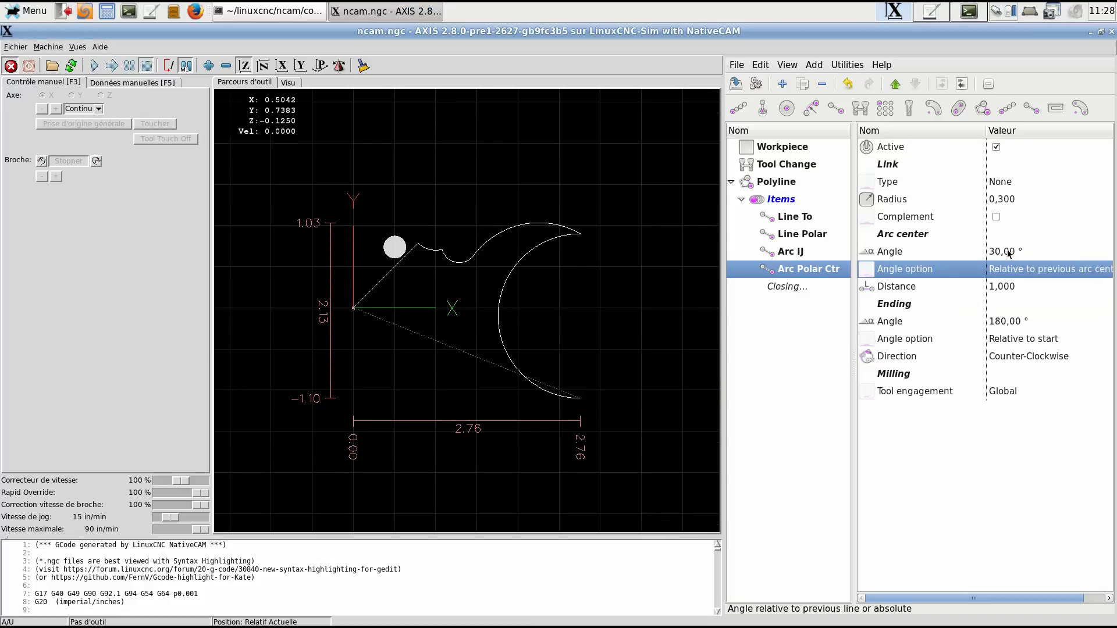
{"action": "left_click", "coordinate": [1005, 275]}
{"action": "left_click", "coordinate": [990, 278]}
- Make the arc counter-clockwise with its ending angle relative to the start
{"action": "left_click", "coordinate": [1034, 342]}
{"action": "left_click", "coordinate": [1006, 355]}
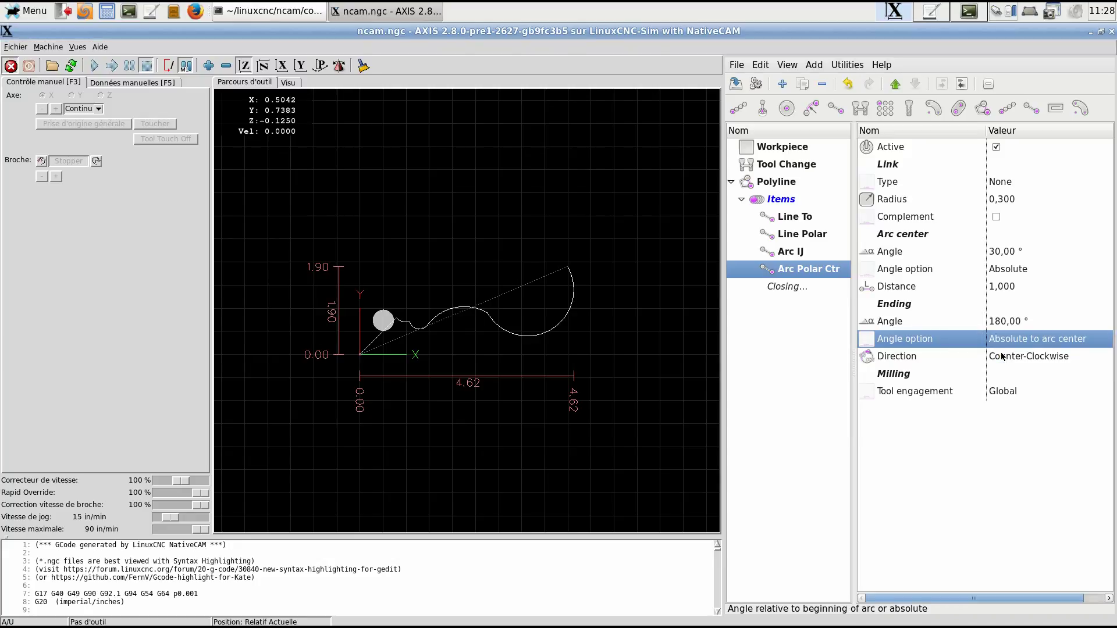
{"action": "left_click", "coordinate": [1021, 359]}
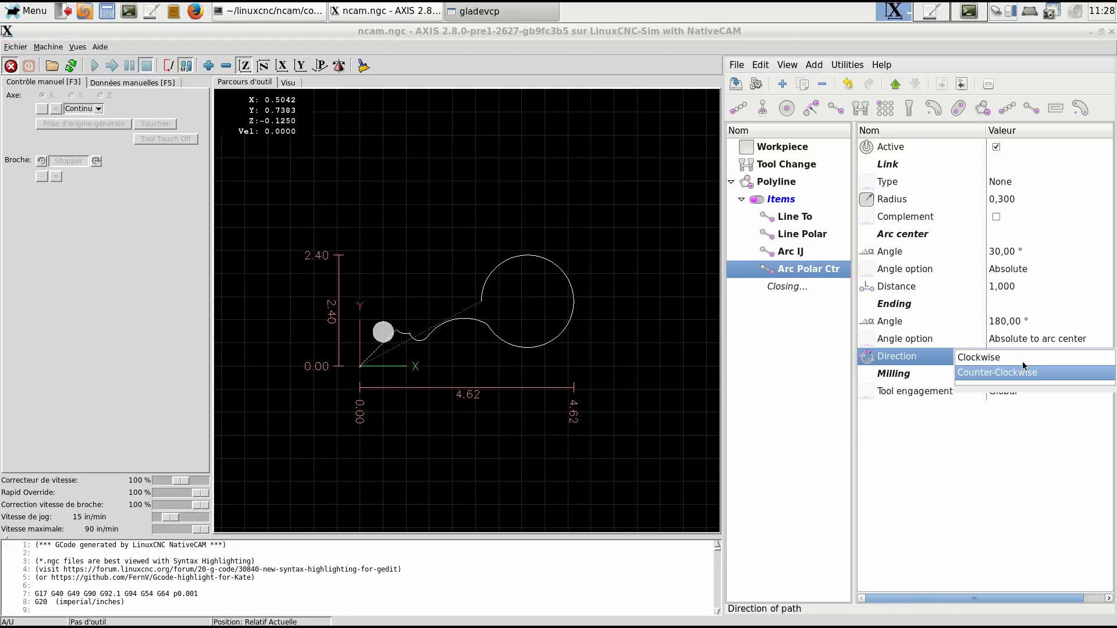
{"action": "left_click", "coordinate": [1012, 359]}
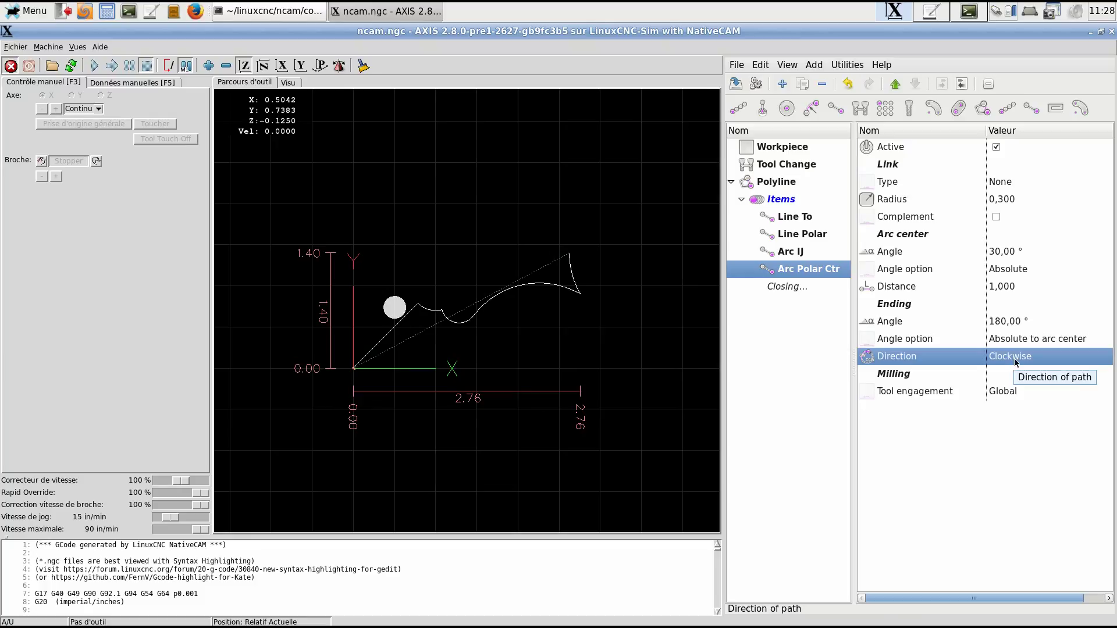
{"action": "left_click", "coordinate": [1031, 344]}
{"action": "left_click", "coordinate": [1024, 359]}
{"action": "left_click", "coordinate": [1023, 359]}
{"action": "left_click", "coordinate": [1027, 373]}
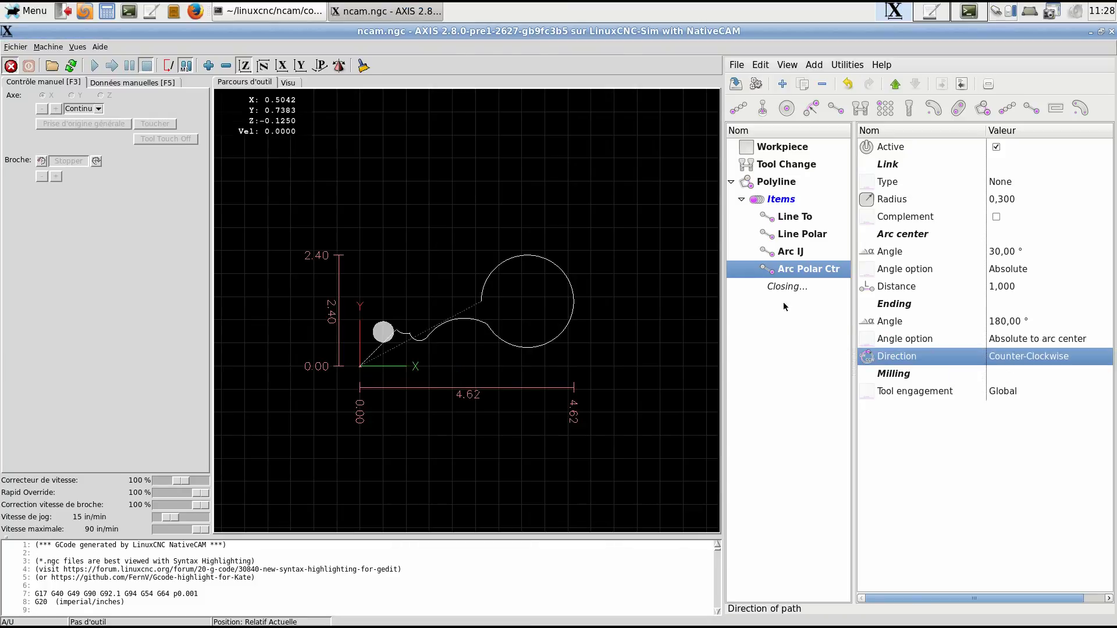
{"action": "left_click", "coordinate": [957, 339]}
{"action": "left_click", "coordinate": [1010, 340]}
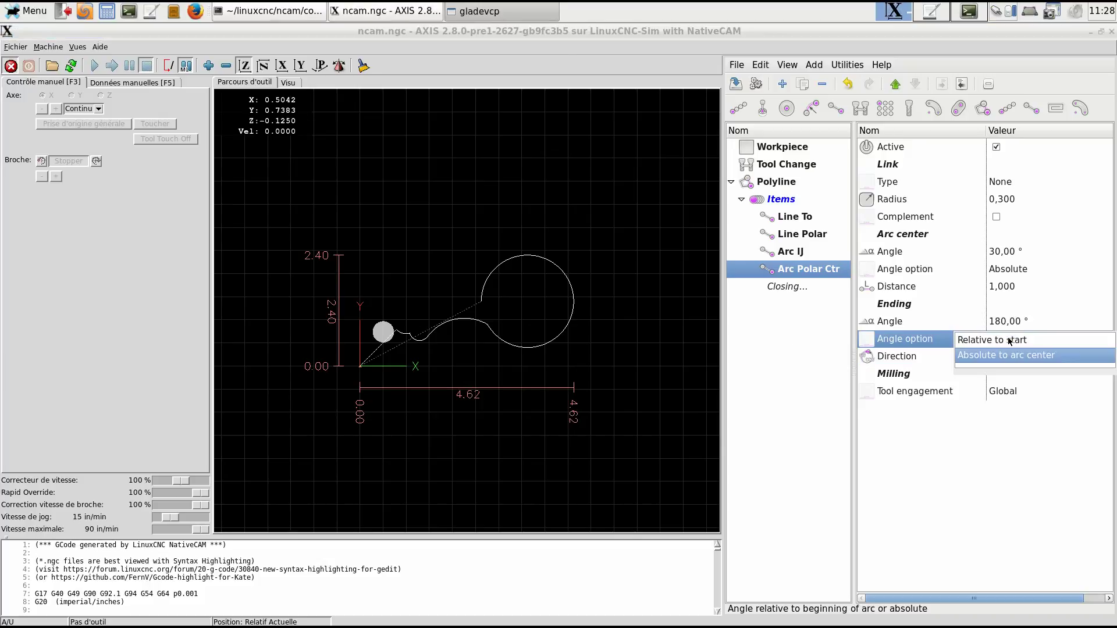
{"action": "left_click", "coordinate": [987, 342]}
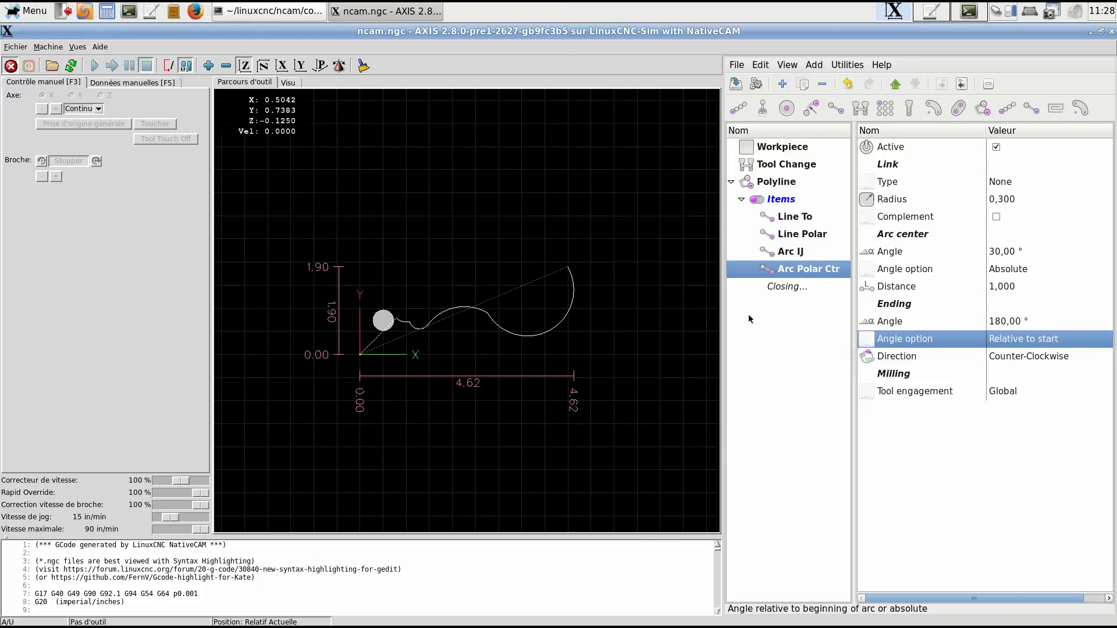
{"action": "left_click", "coordinate": [782, 85]}
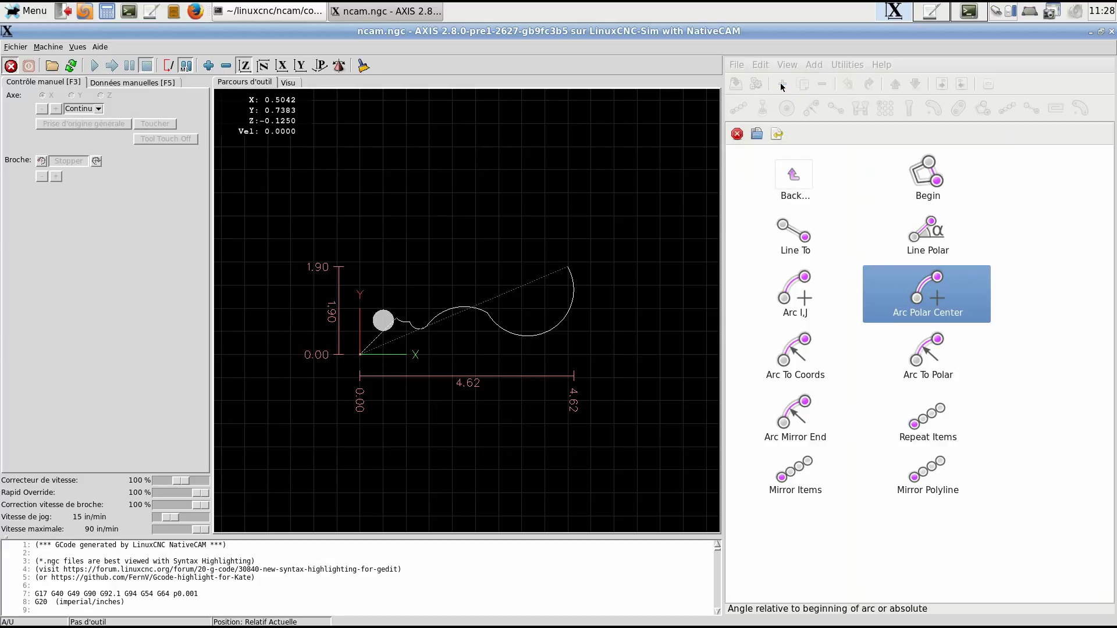
- Add an Arc To Coords item ending at relative X 2,000 and Y 1,000
{"action": "left_click", "coordinate": [798, 351]}
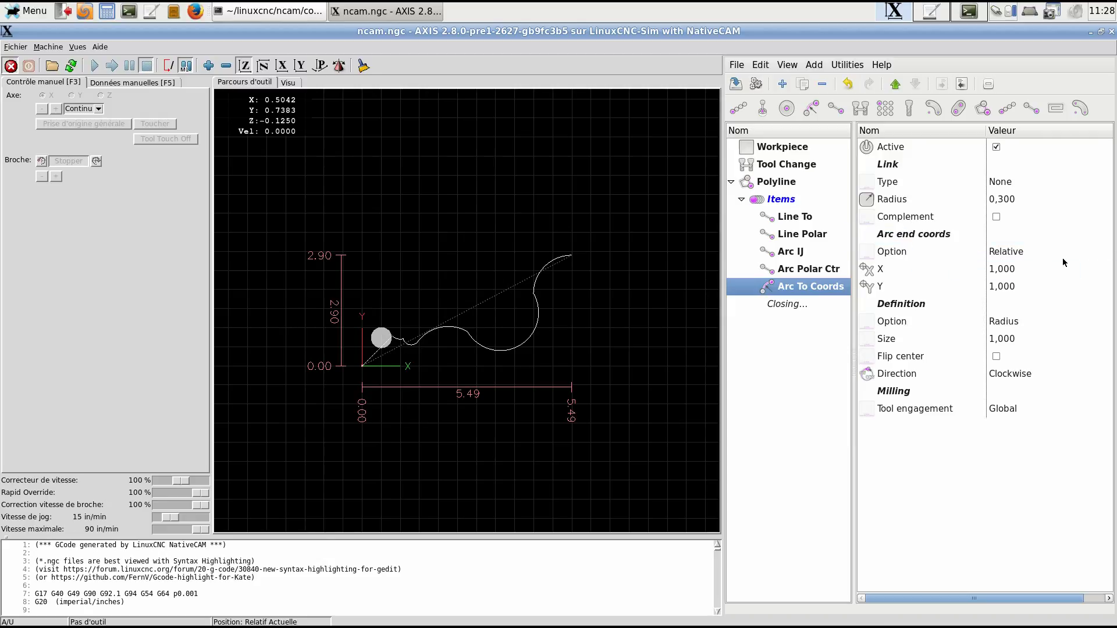
{"action": "left_click", "coordinate": [1026, 272]}
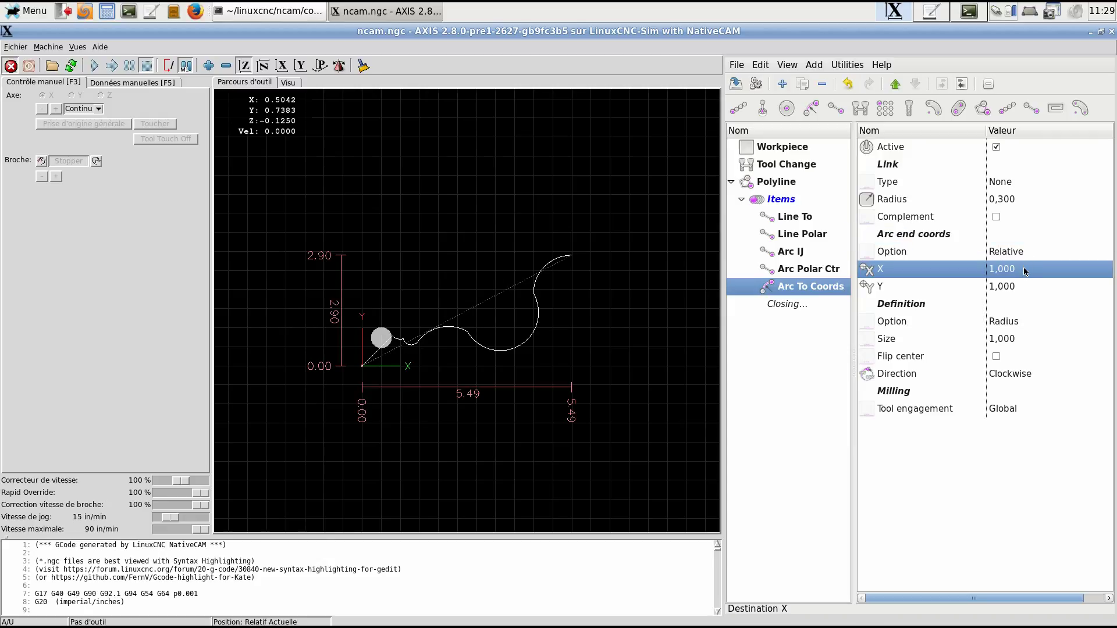
{"action": "left_click", "coordinate": [1025, 274]}
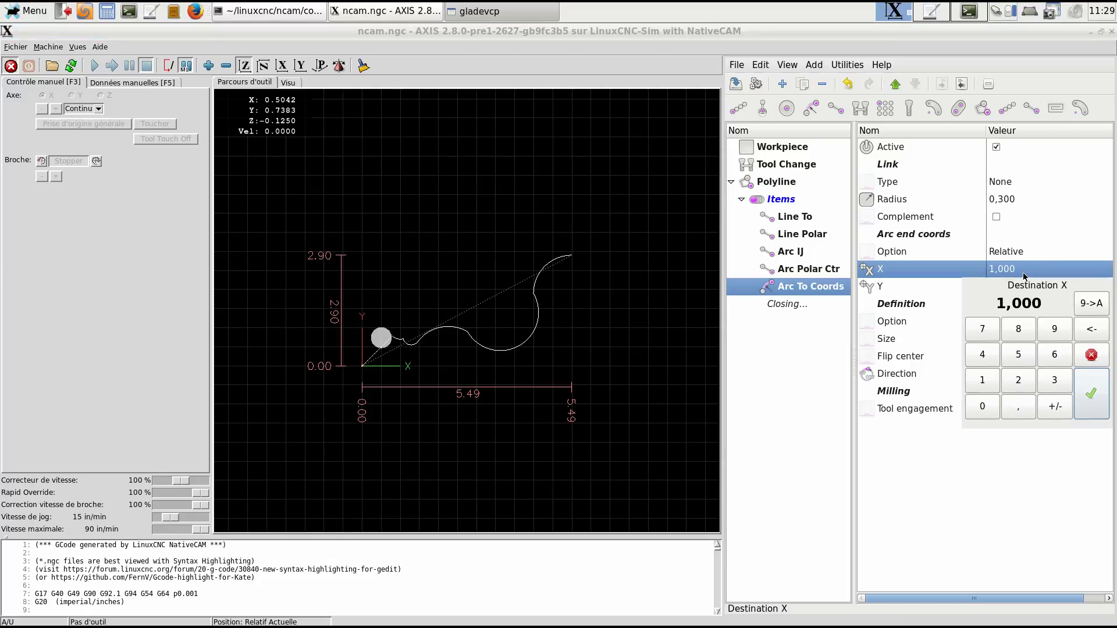
{"action": "type", "text": "2"}
{"action": "key", "text": "Return"}
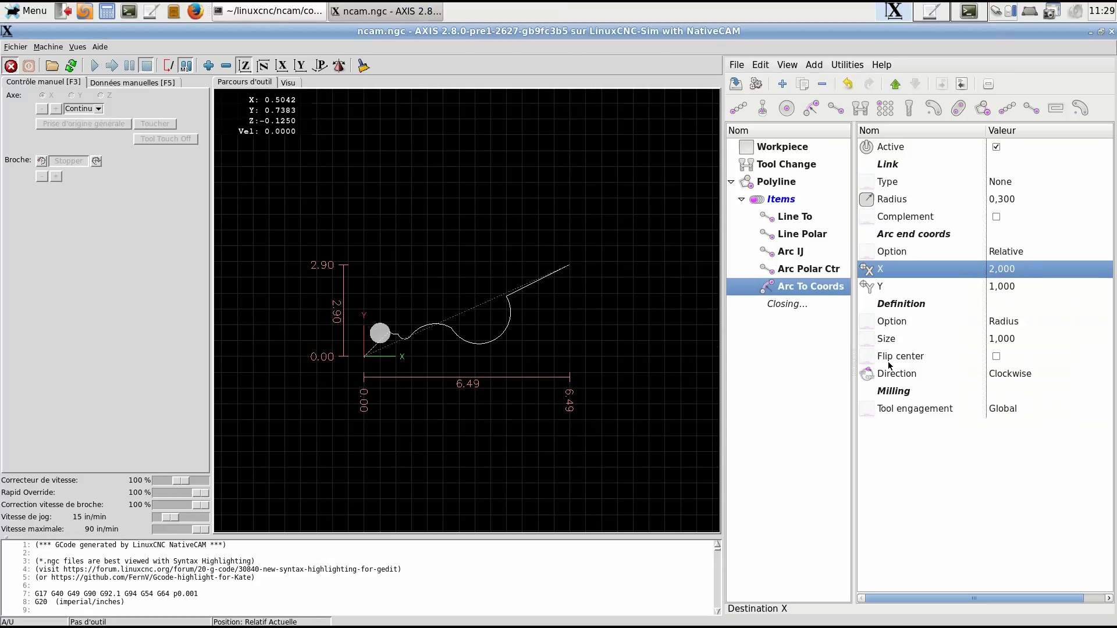
{"action": "scroll", "coordinate": [582, 334], "scroll_direction": "up", "scroll_amount": 5}
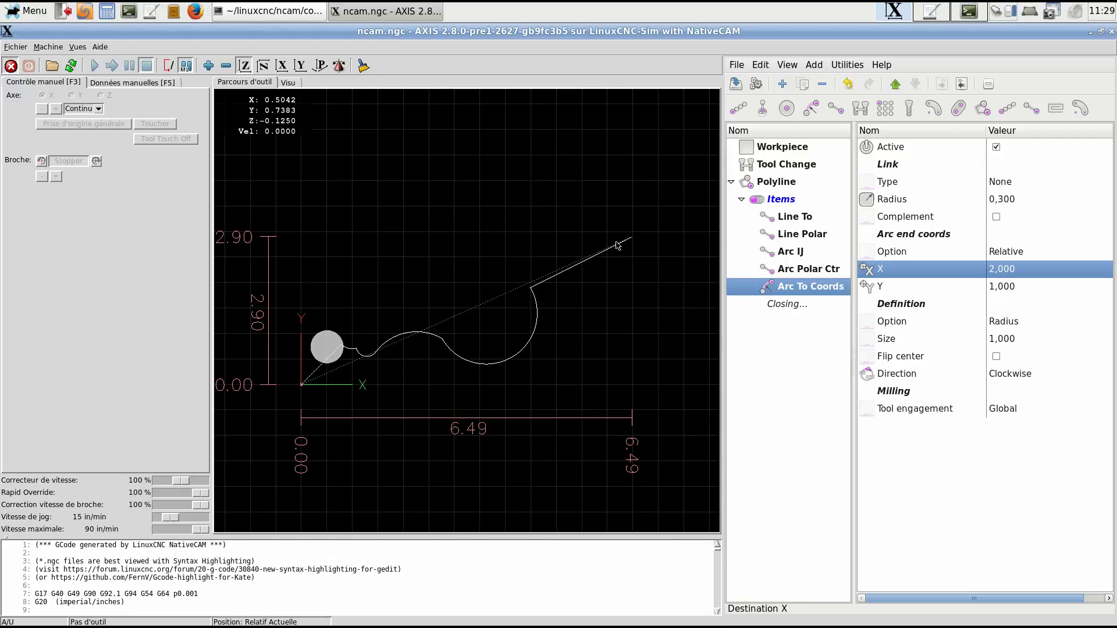
- Define the Arc To Coords by an arc height of 0,5
{"action": "left_click", "coordinate": [294, 14]}
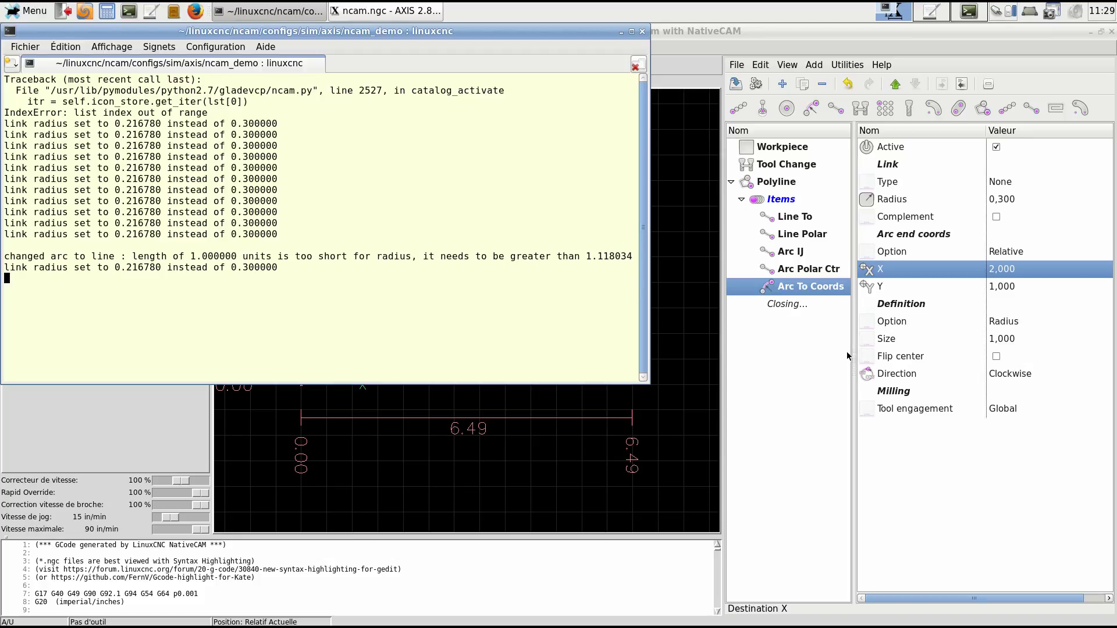
{"action": "left_click", "coordinate": [1017, 324]}
{"action": "left_click", "coordinate": [1018, 324]}
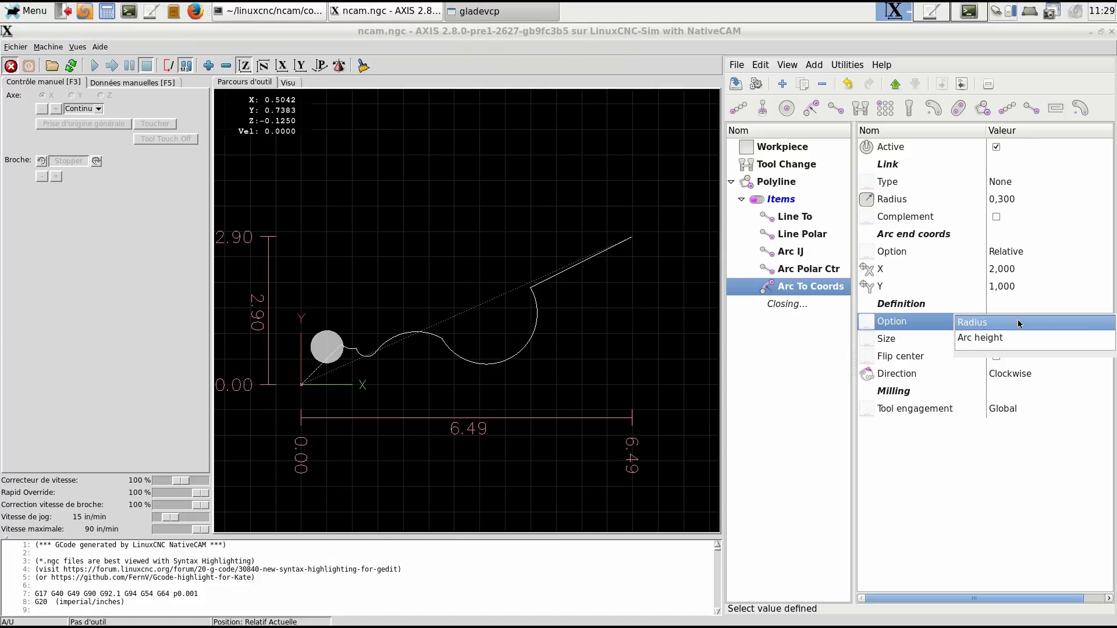
{"action": "left_click", "coordinate": [989, 338]}
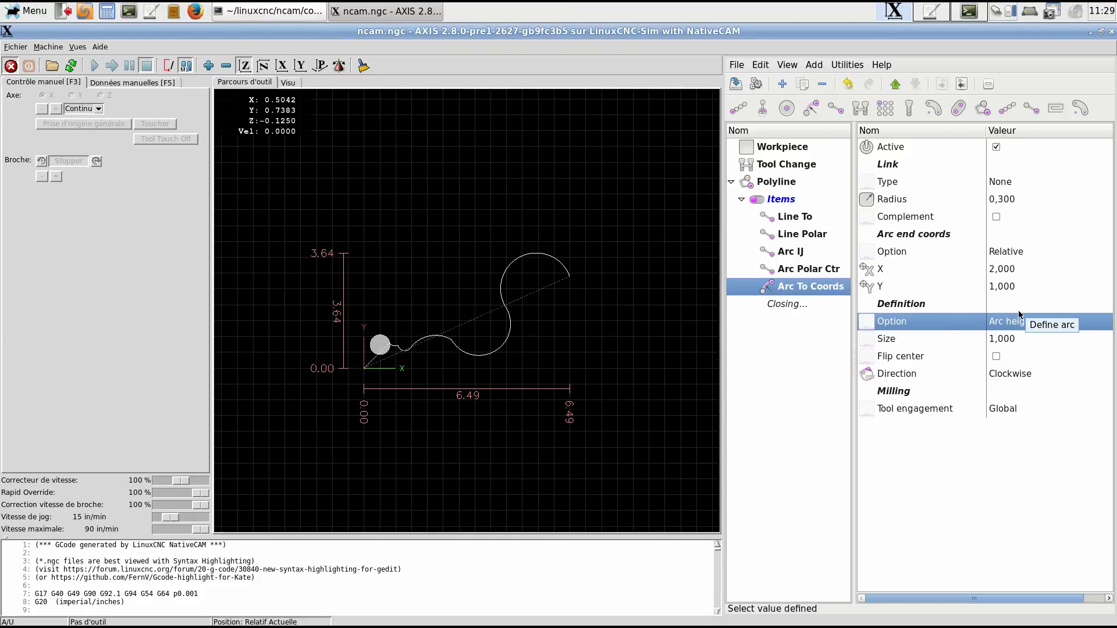
{"action": "left_click", "coordinate": [1013, 341]}
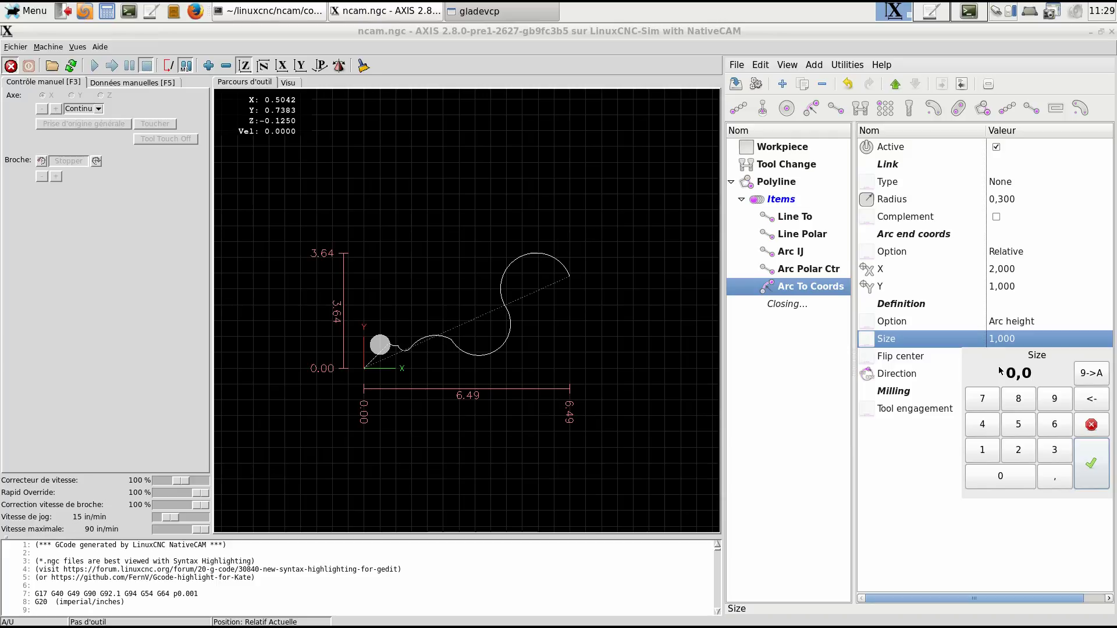
{"action": "type", "text": "0,5"}
{"action": "key", "text": "Return"}
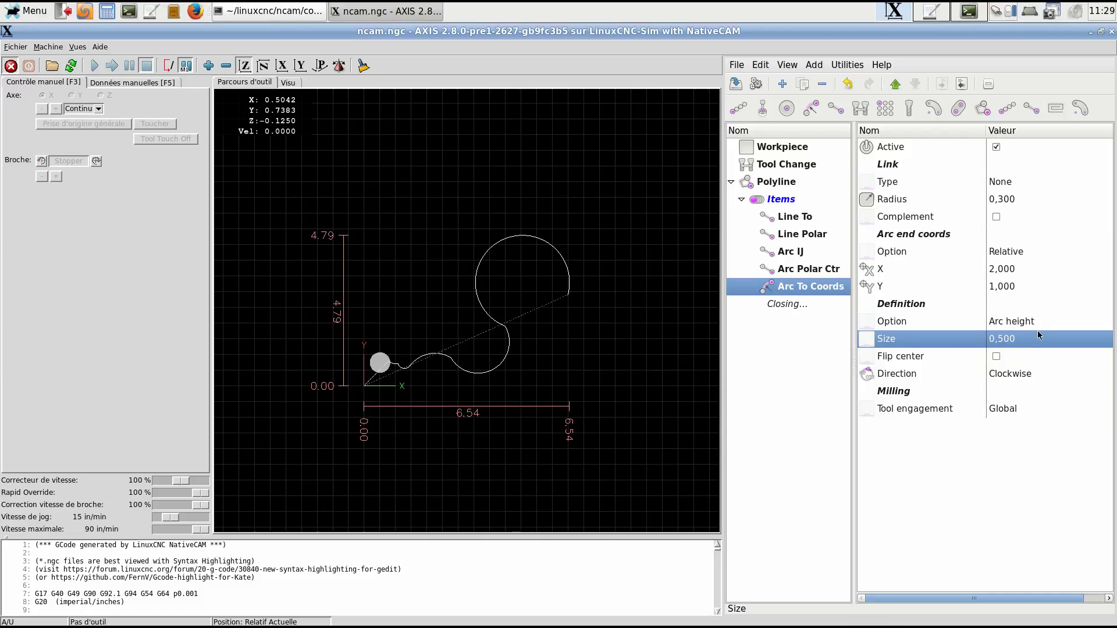
- Flip the arc centre to the chord's other side, keeping the direction Clockwise
{"action": "left_click", "coordinate": [997, 359]}
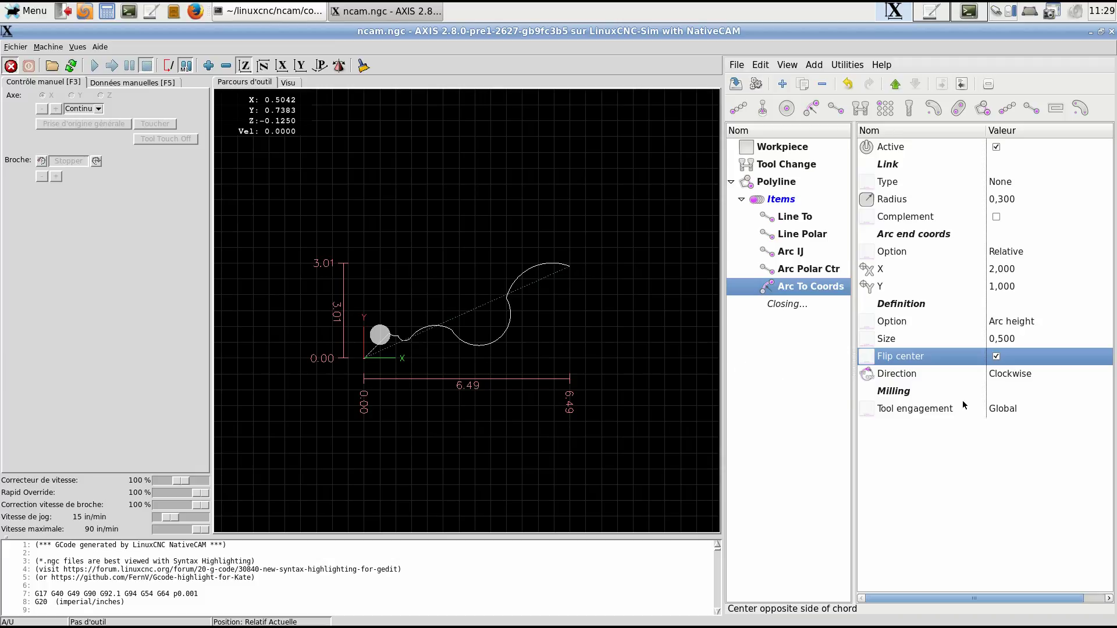
{"action": "left_click", "coordinate": [1019, 382]}
{"action": "left_click", "coordinate": [1019, 380]}
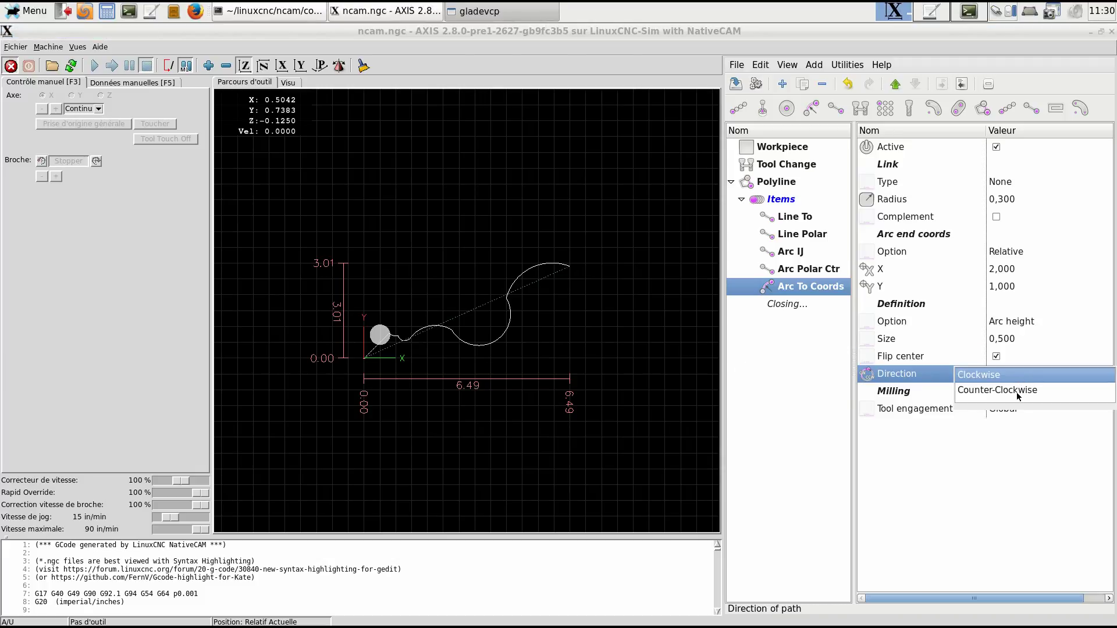
{"action": "left_click", "coordinate": [1018, 394]}
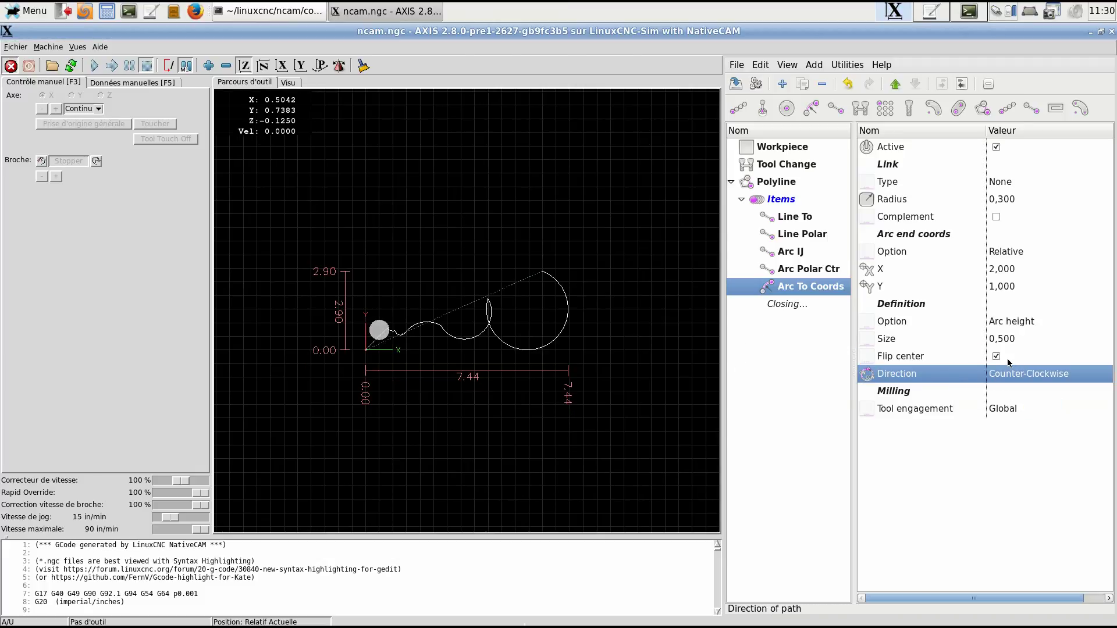
{"action": "left_click", "coordinate": [1003, 358]}
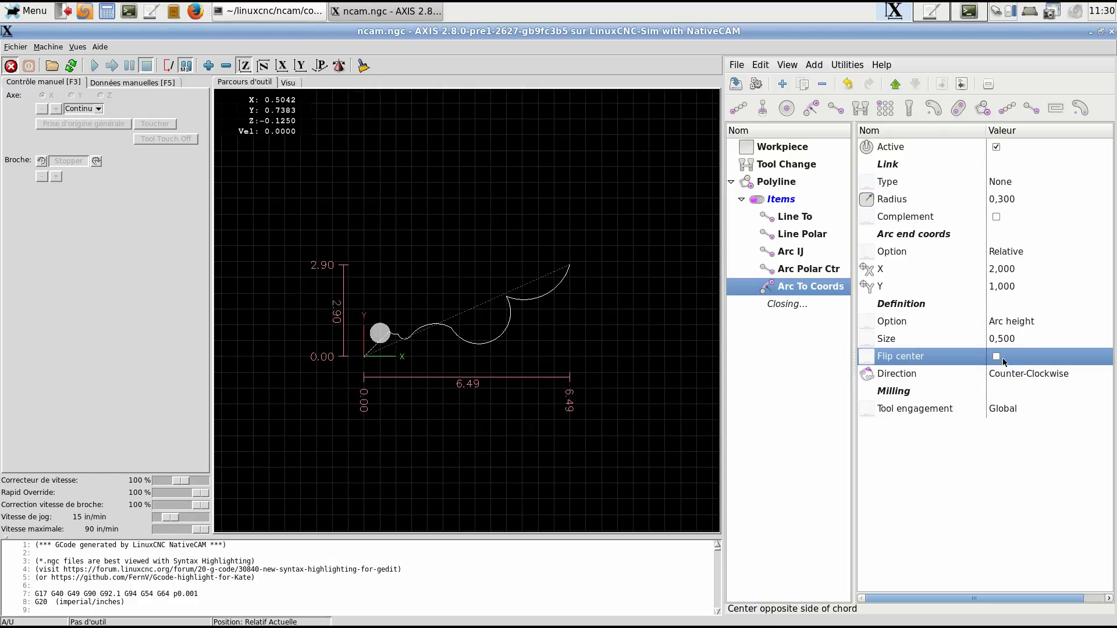
{"action": "left_click", "coordinate": [1009, 373]}
{"action": "left_click", "coordinate": [1009, 375]}
{"action": "left_click", "coordinate": [984, 379]}
{"action": "left_click", "coordinate": [995, 357]}
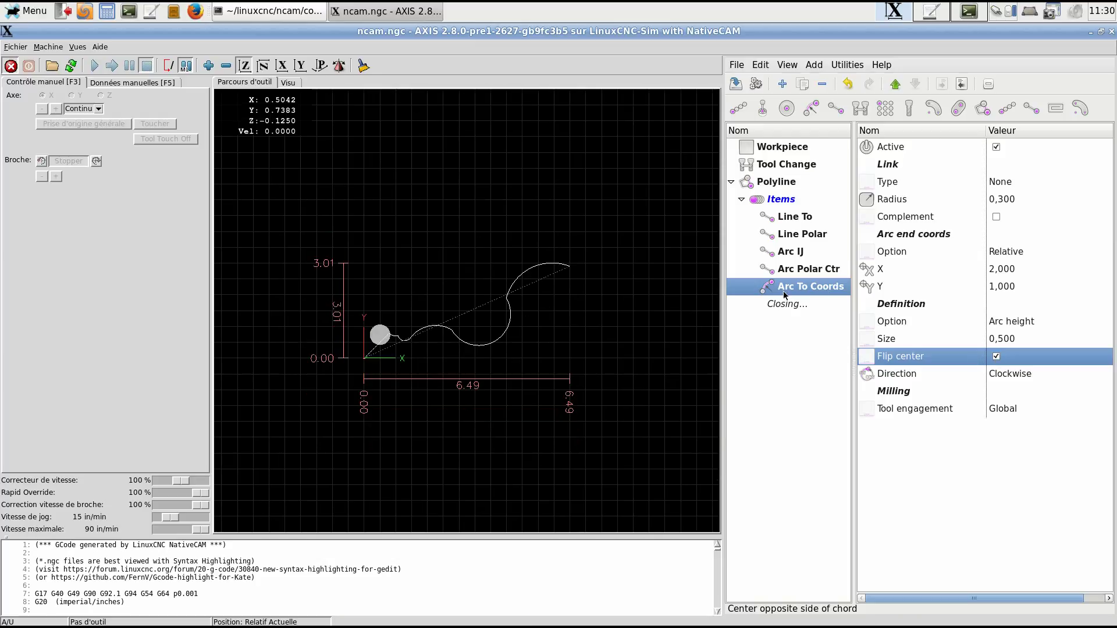
- Add an Arc To Polar item with chord length 2,000 at angle -30°
{"action": "left_click", "coordinate": [782, 84]}
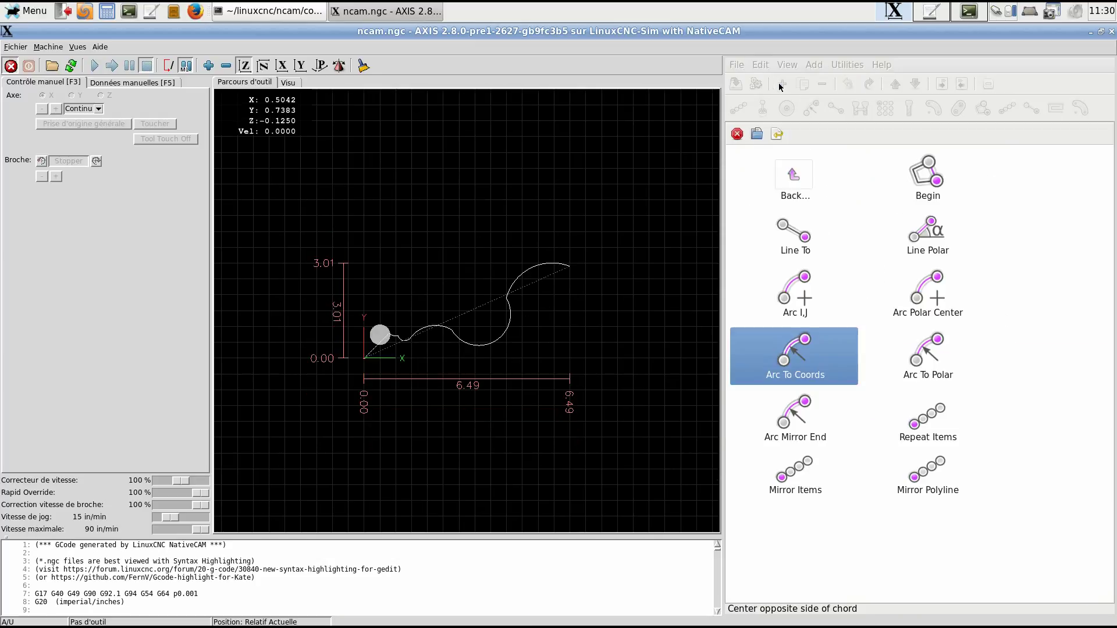
{"action": "left_click", "coordinate": [930, 360]}
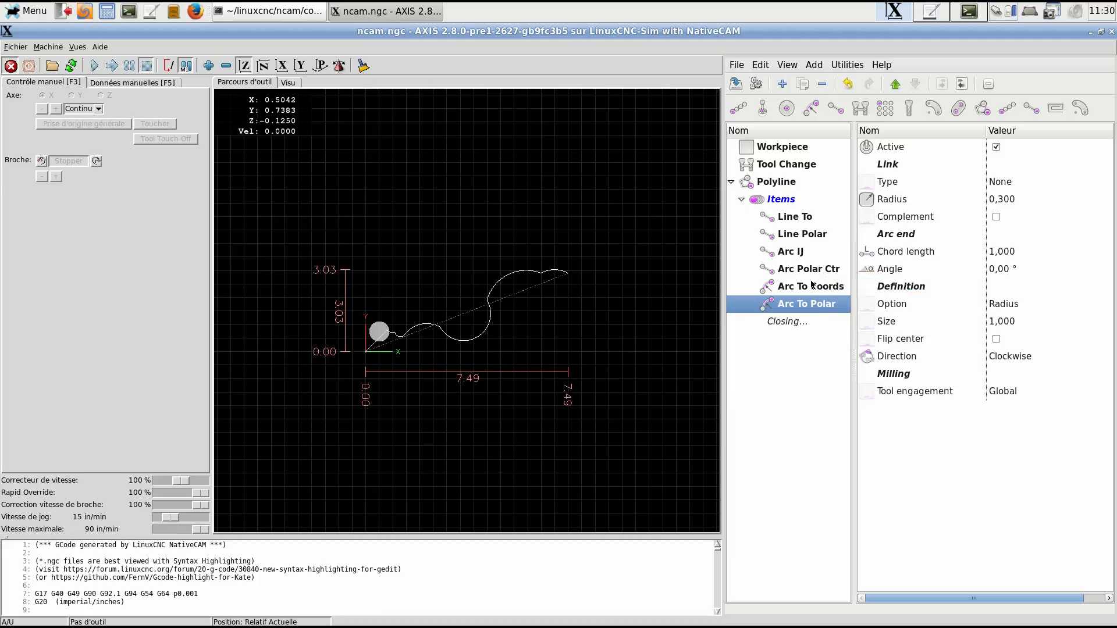
{"action": "left_click", "coordinate": [1031, 255]}
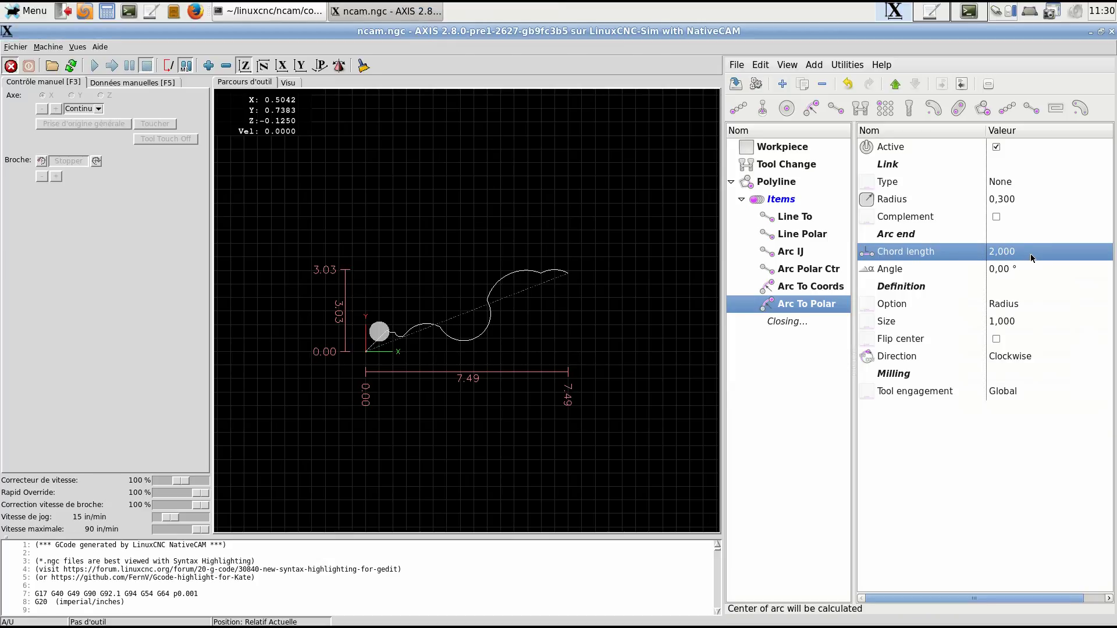
{"action": "key", "text": "Down"}
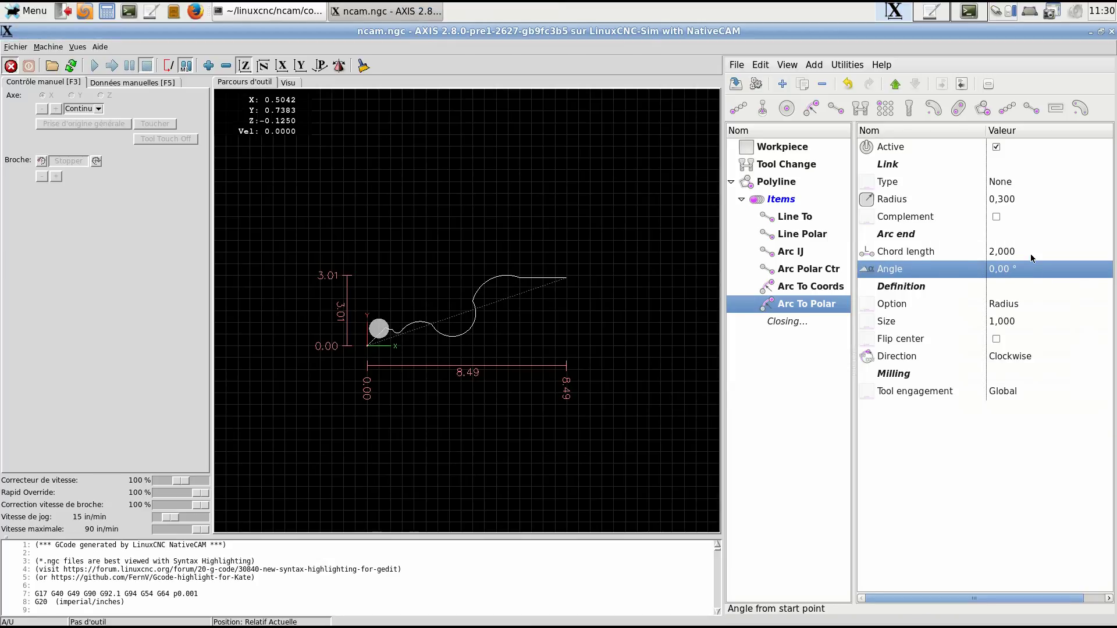
{"action": "key", "text": "Return"}
{"action": "type", "text": "-30"}
{"action": "key", "text": "Return"}
{"action": "scroll", "coordinate": [569, 313], "scroll_direction": "up", "scroll_amount": 4}
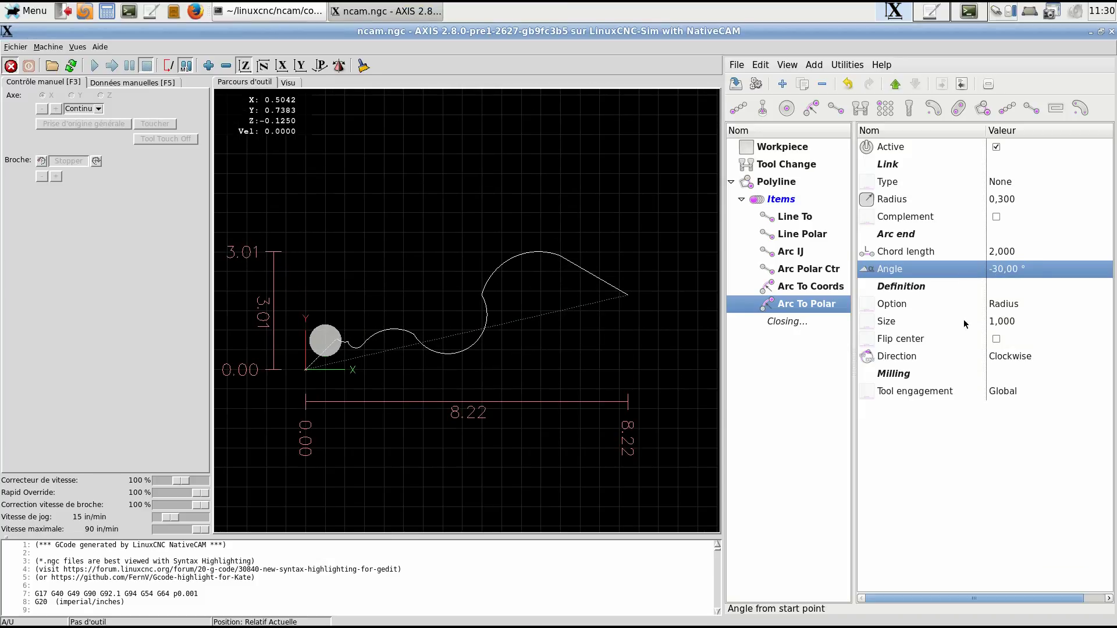
- Define the arc by Arc height, set it to 0,800, and flip its centre
{"action": "left_click", "coordinate": [1015, 321]}
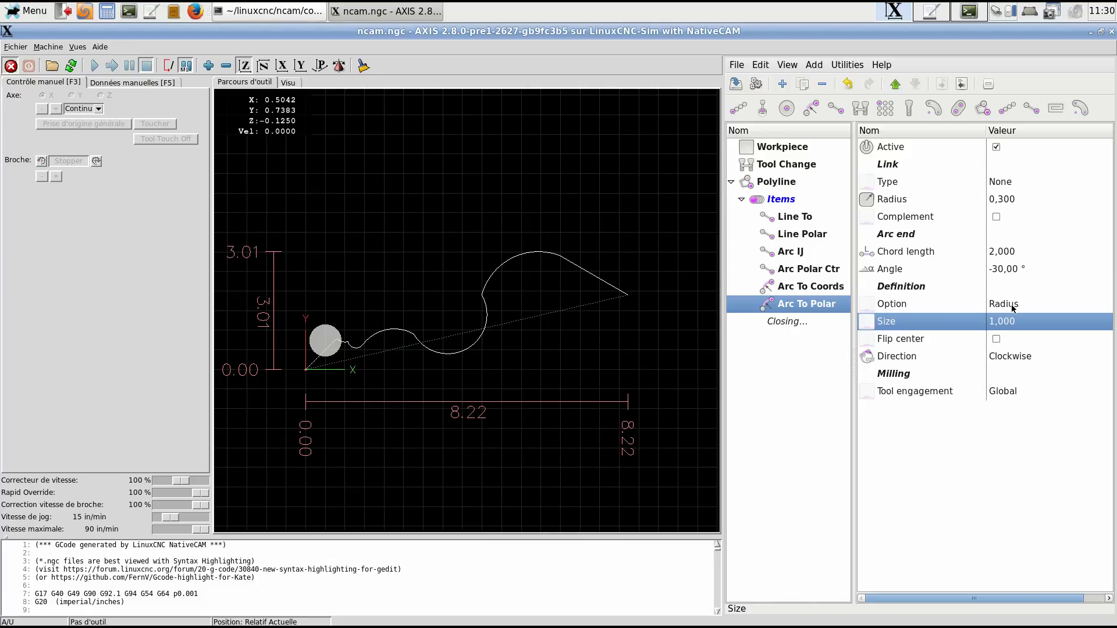
{"action": "left_click", "coordinate": [1013, 304]}
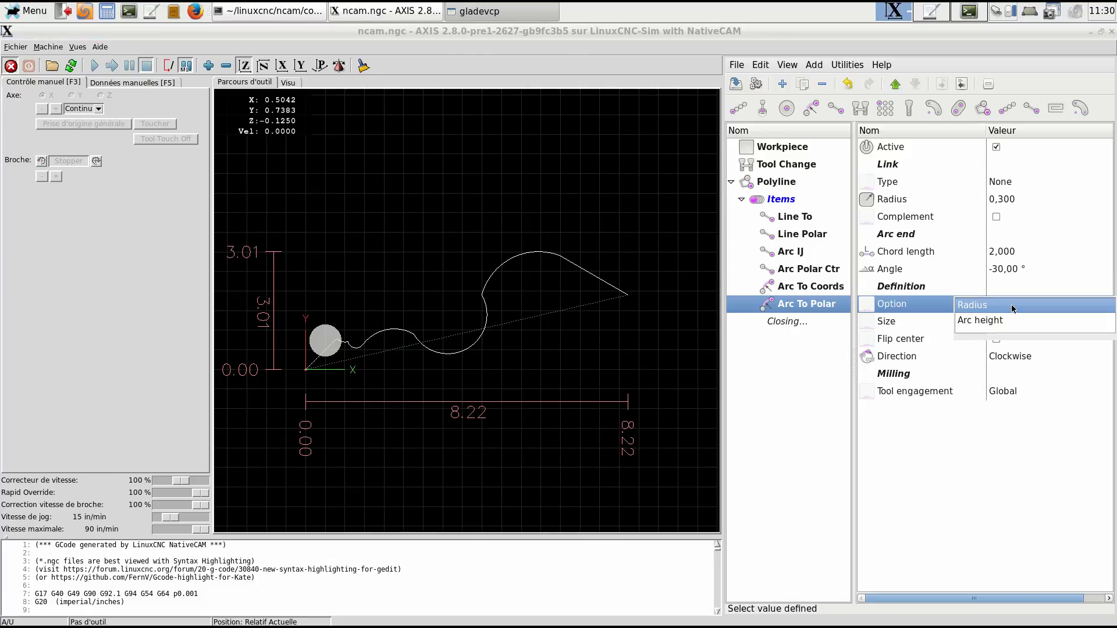
{"action": "left_click", "coordinate": [982, 320]}
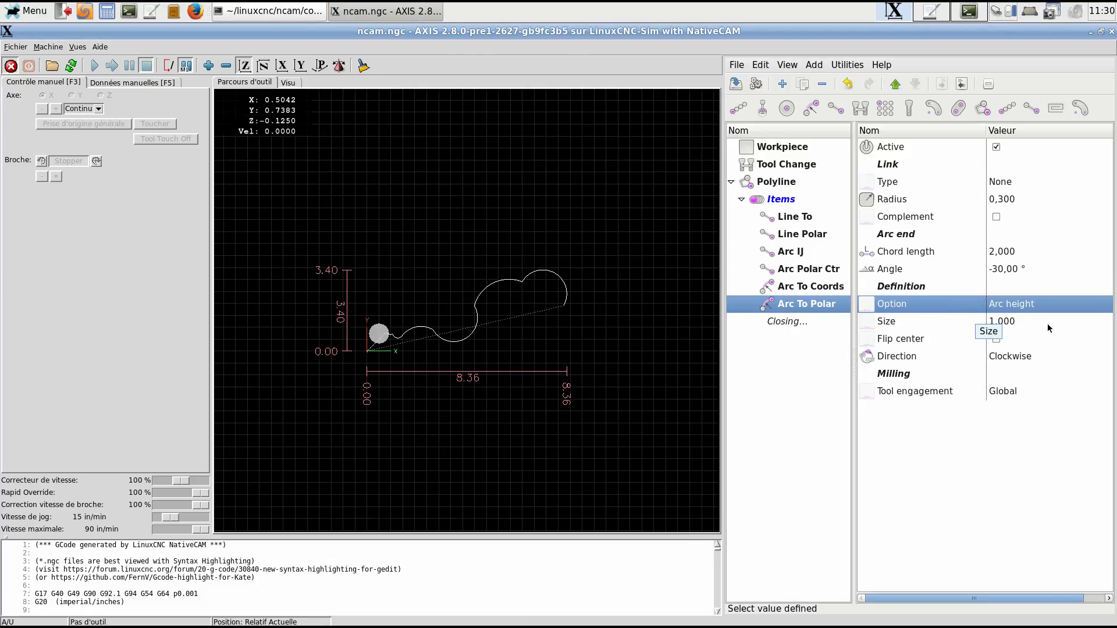
{"action": "left_click", "coordinate": [1001, 342]}
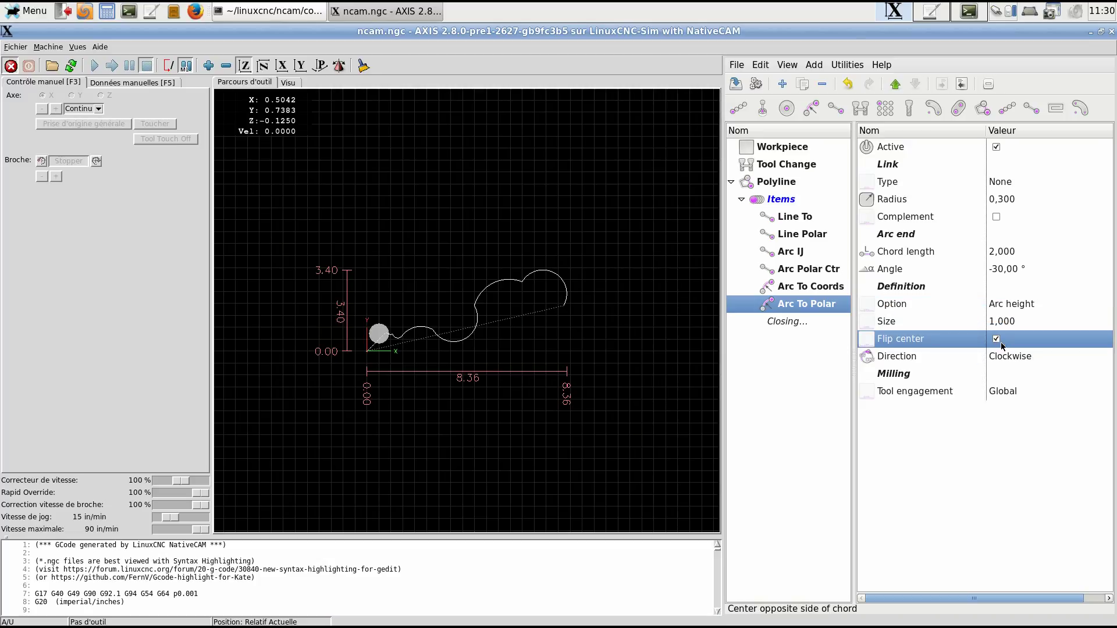
{"action": "left_click", "coordinate": [1001, 342]}
{"action": "left_click", "coordinate": [1024, 322]}
{"action": "left_click", "coordinate": [1024, 322]}
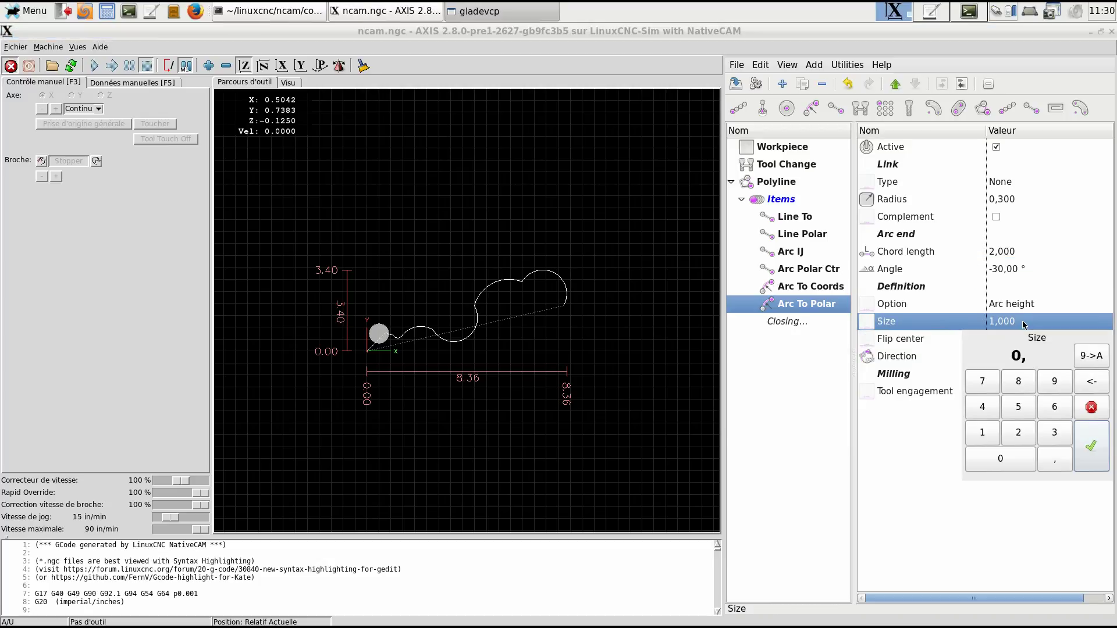
{"action": "type", "text": "8"}
{"action": "key", "text": "Return"}
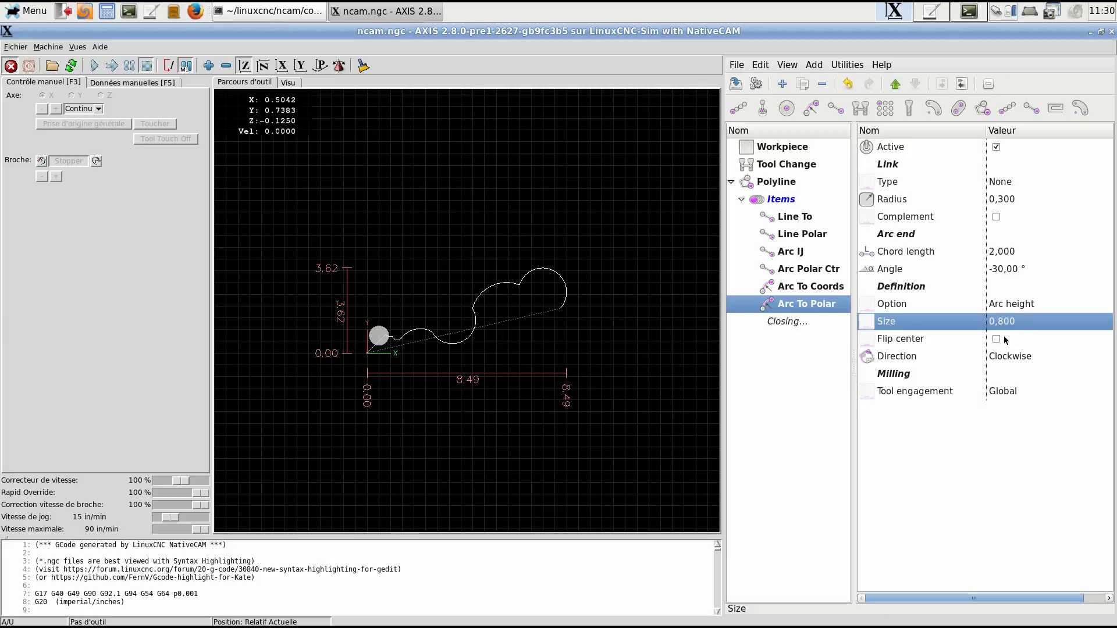
{"action": "left_click", "coordinate": [1002, 339]}
{"action": "left_click", "coordinate": [996, 339]}
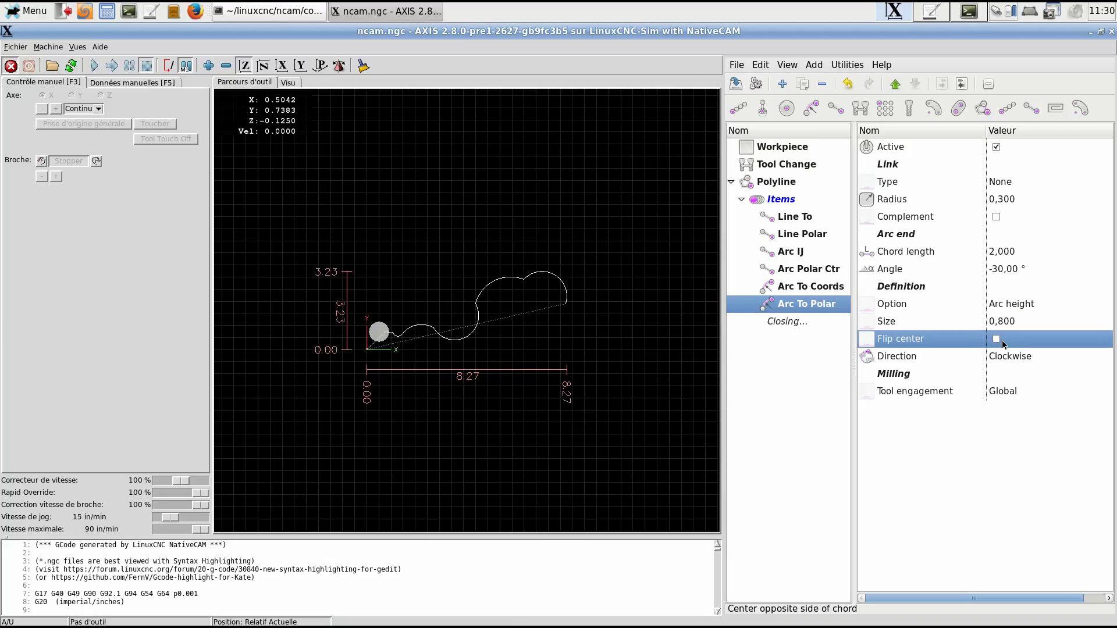
{"action": "left_click", "coordinate": [996, 339]}
- Set the arc's link type to Inverted Round, keeping the notch outward
{"action": "left_click", "coordinate": [1018, 181]}
{"action": "left_click", "coordinate": [1018, 180]}
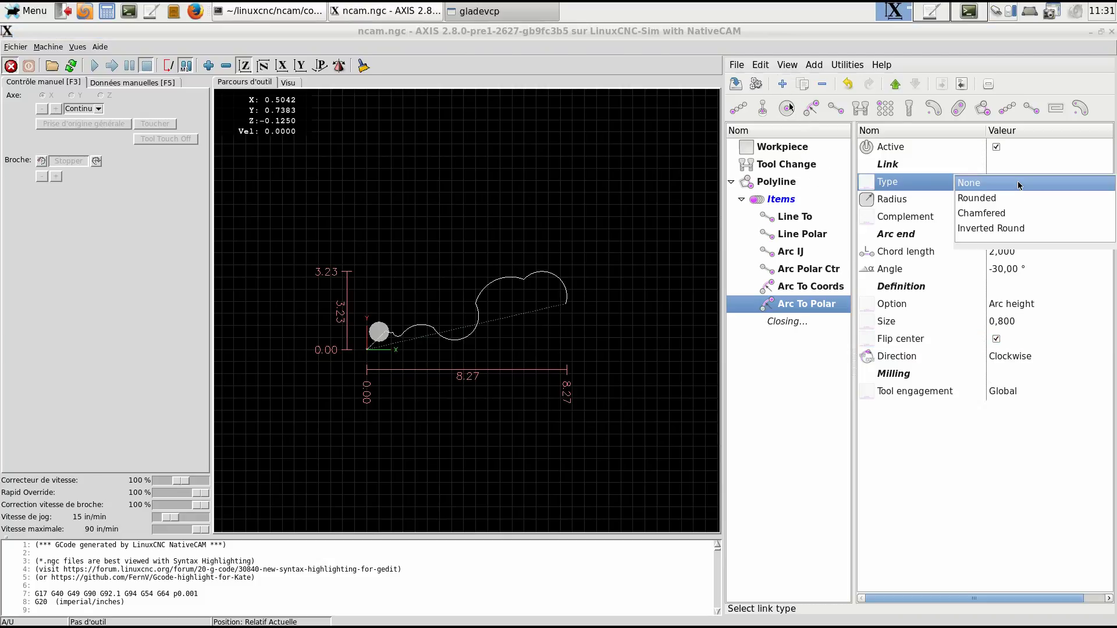
{"action": "left_click", "coordinate": [982, 197]}
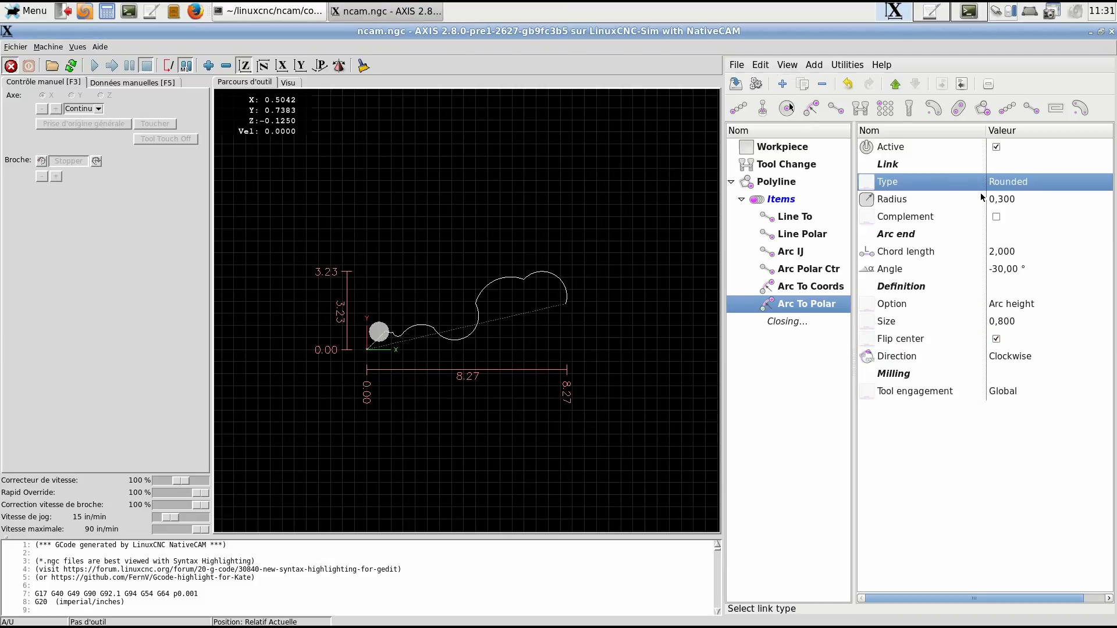
{"action": "left_click", "coordinate": [1033, 188]}
{"action": "left_click", "coordinate": [988, 232]}
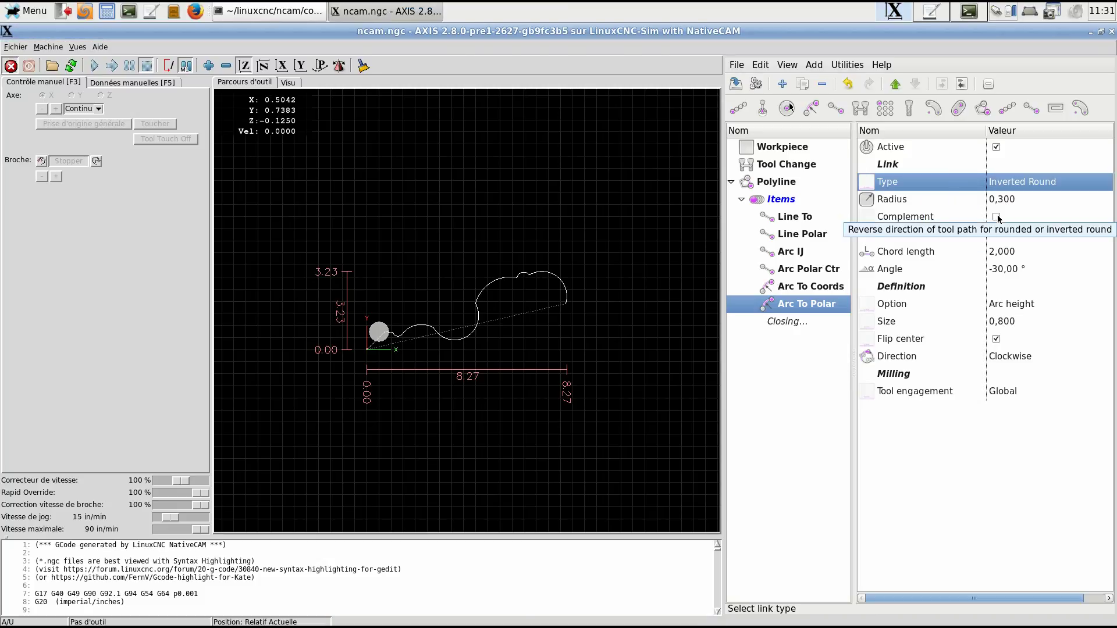
{"action": "left_click", "coordinate": [997, 218]}
{"action": "left_click", "coordinate": [996, 217]}
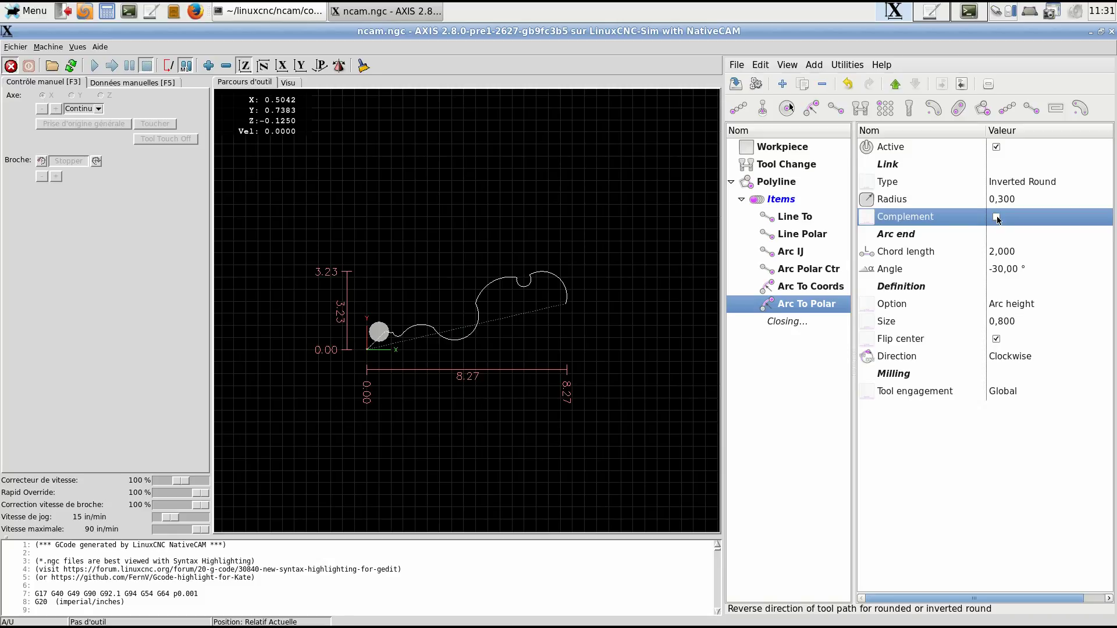
{"action": "left_click", "coordinate": [996, 217]}
{"action": "left_click", "coordinate": [781, 83]}
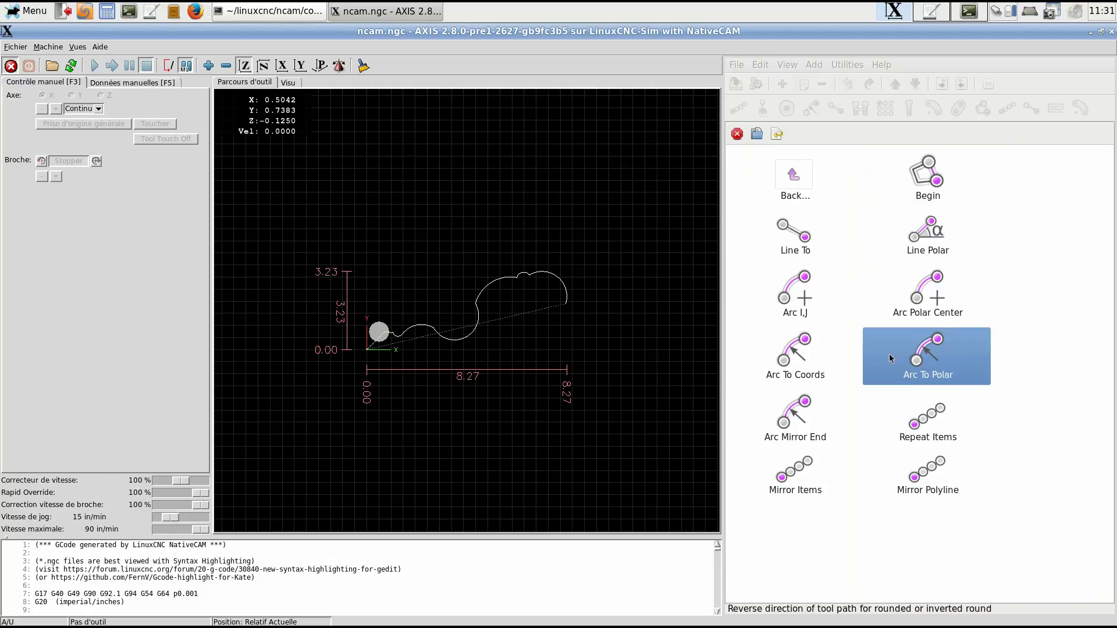
- Add an Arc Mirrored item with mirror line end X 5, running clockwise
{"action": "left_click", "coordinate": [780, 430]}
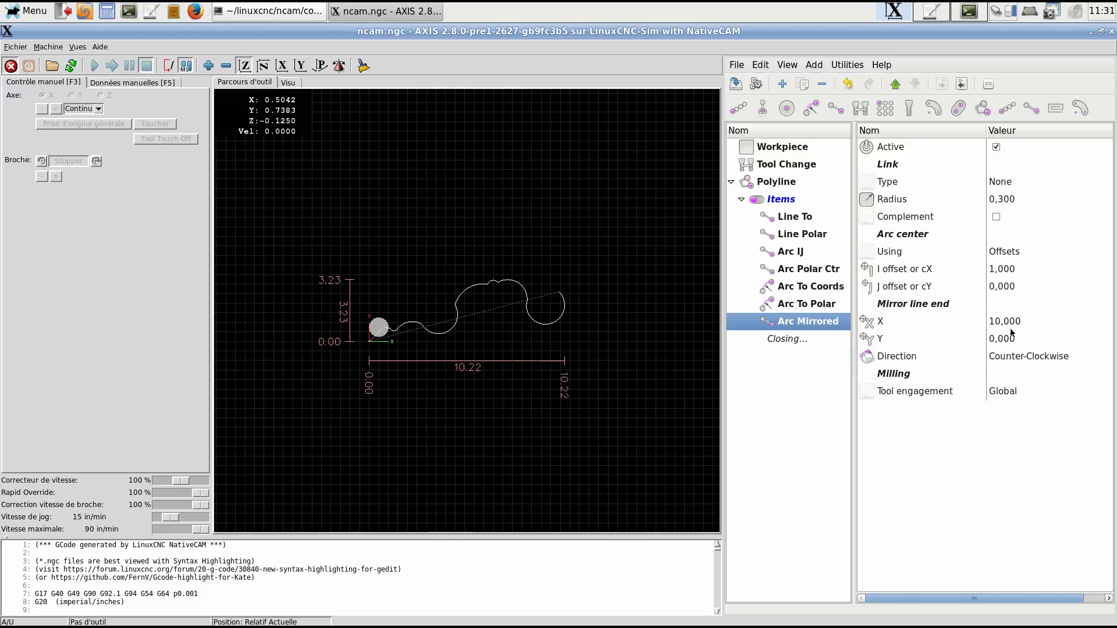
{"action": "left_click", "coordinate": [1024, 324]}
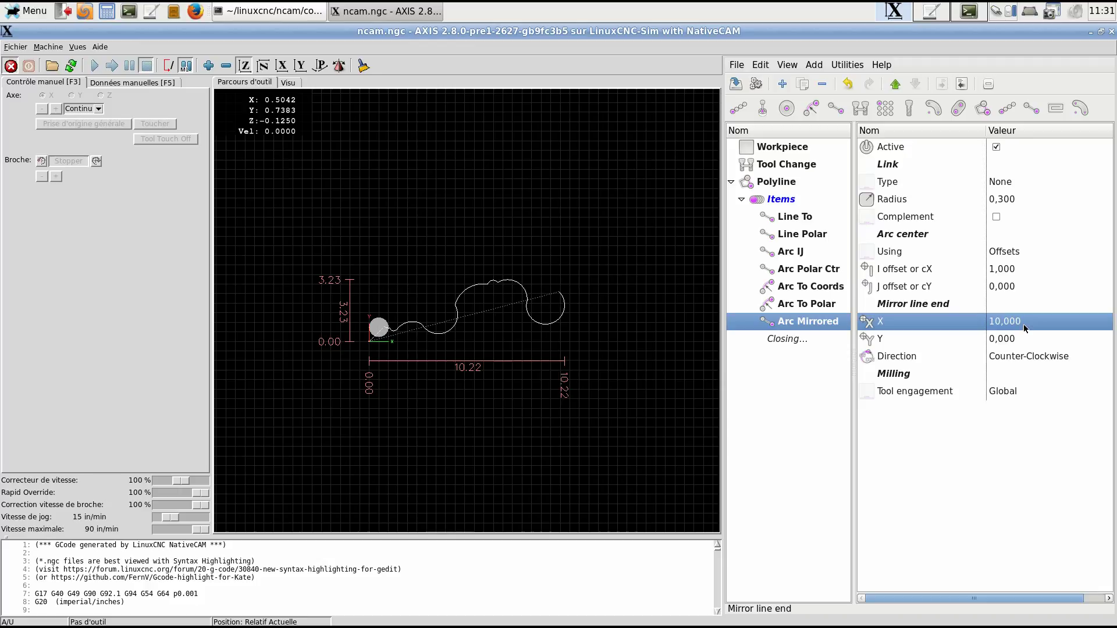
{"action": "left_click", "coordinate": [1023, 328]}
{"action": "type", "text": "5"}
{"action": "key", "text": "Return"}
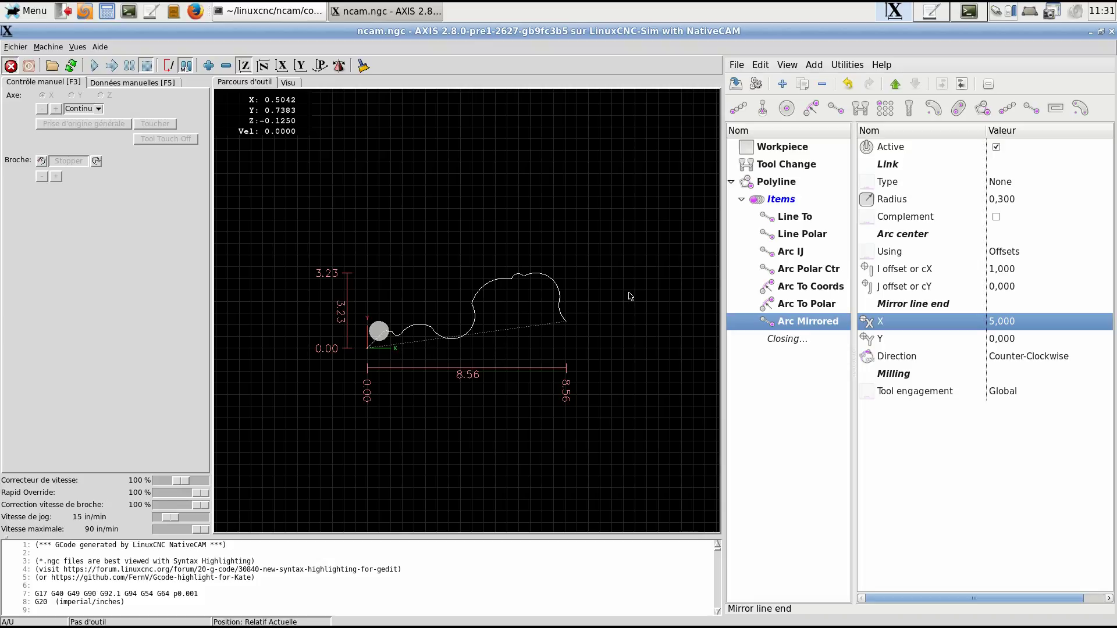
{"action": "left_click", "coordinate": [1019, 357]}
{"action": "left_click", "coordinate": [1011, 355]}
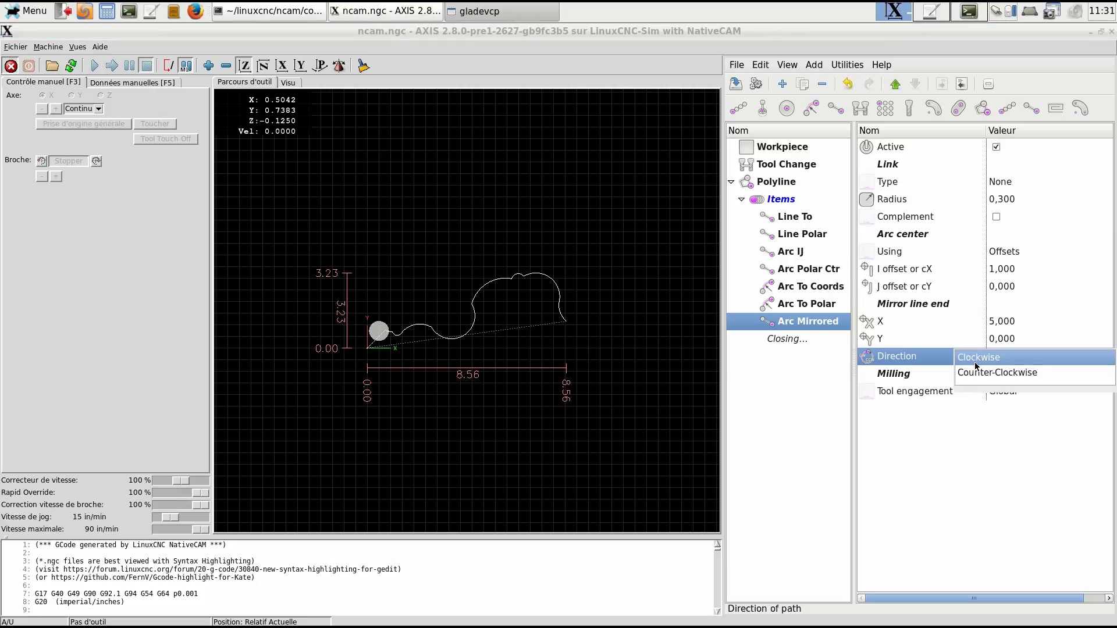
{"action": "left_click", "coordinate": [989, 356]}
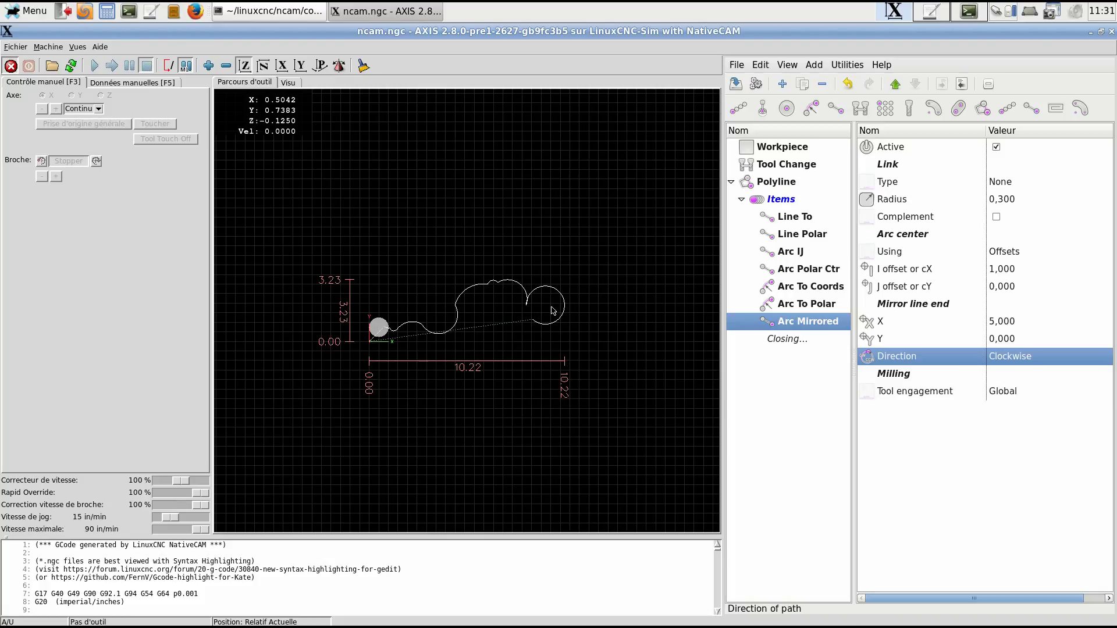
- Review the mirror line end values and keep the arc centre given as Offsets
{"action": "scroll", "coordinate": [552, 310], "scroll_direction": "up", "scroll_amount": 3}
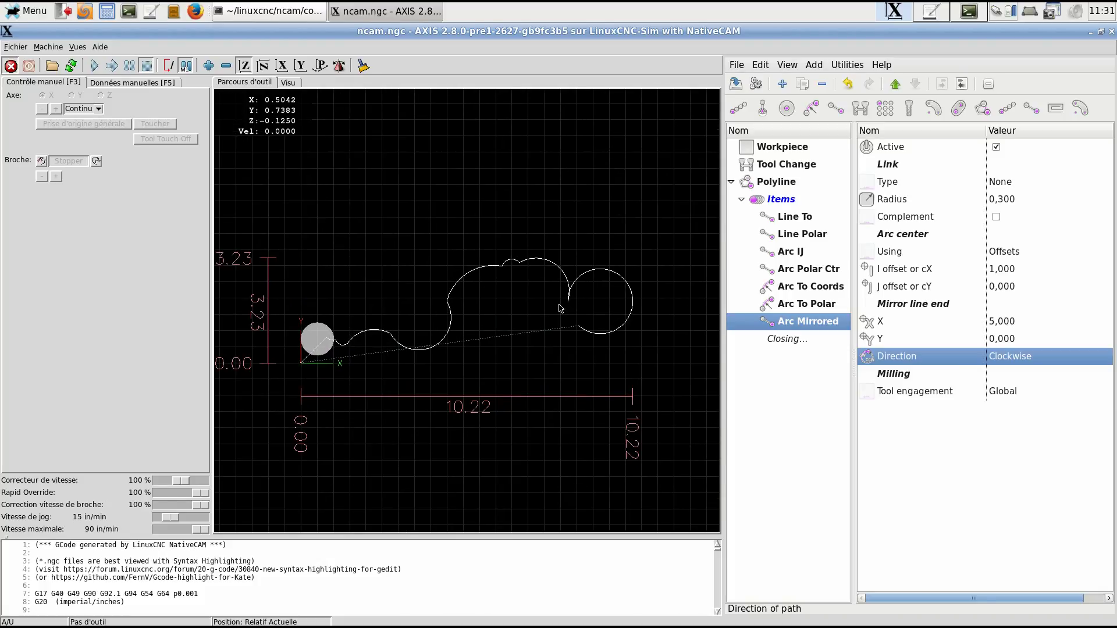
{"action": "left_click", "coordinate": [1025, 328]}
{"action": "left_click", "coordinate": [1018, 340]}
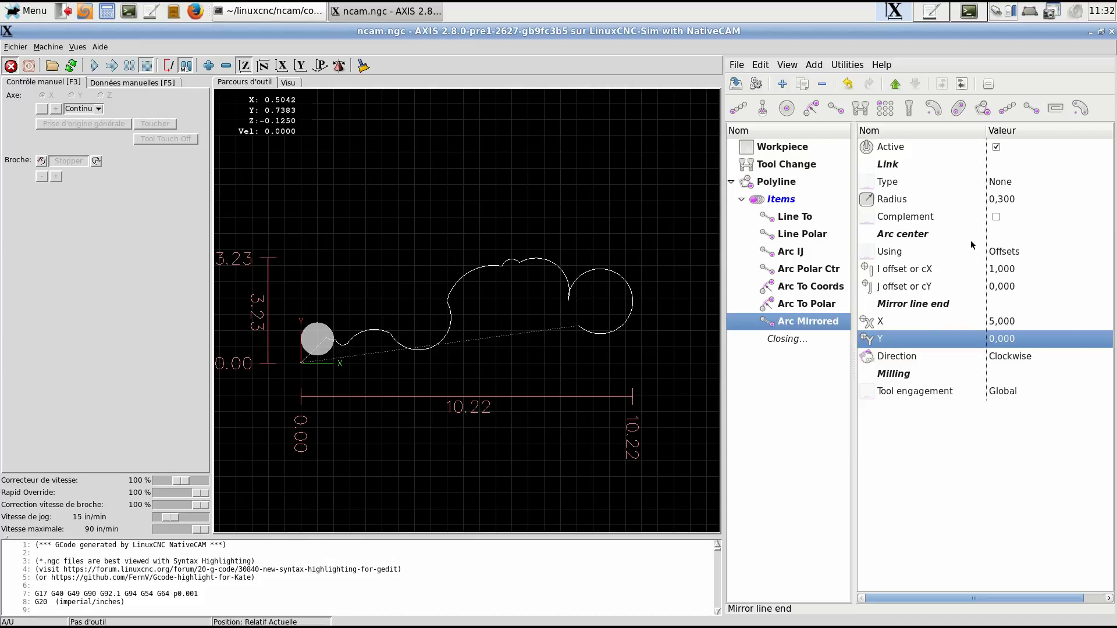
{"action": "left_click", "coordinate": [929, 239]}
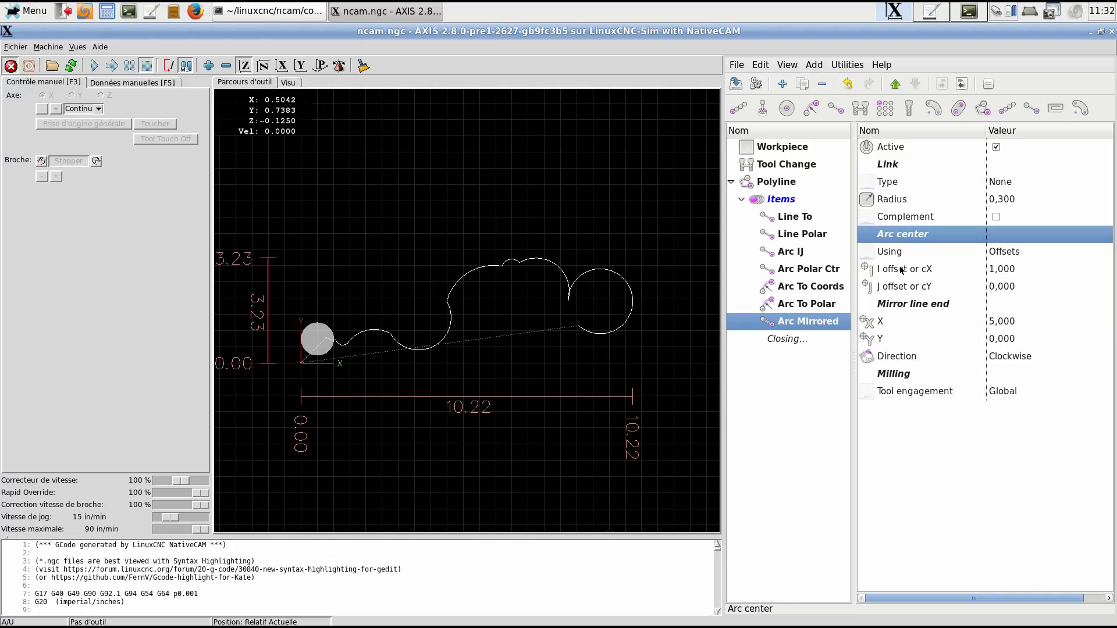
{"action": "left_click", "coordinate": [1047, 254]}
{"action": "left_click", "coordinate": [1047, 255]}
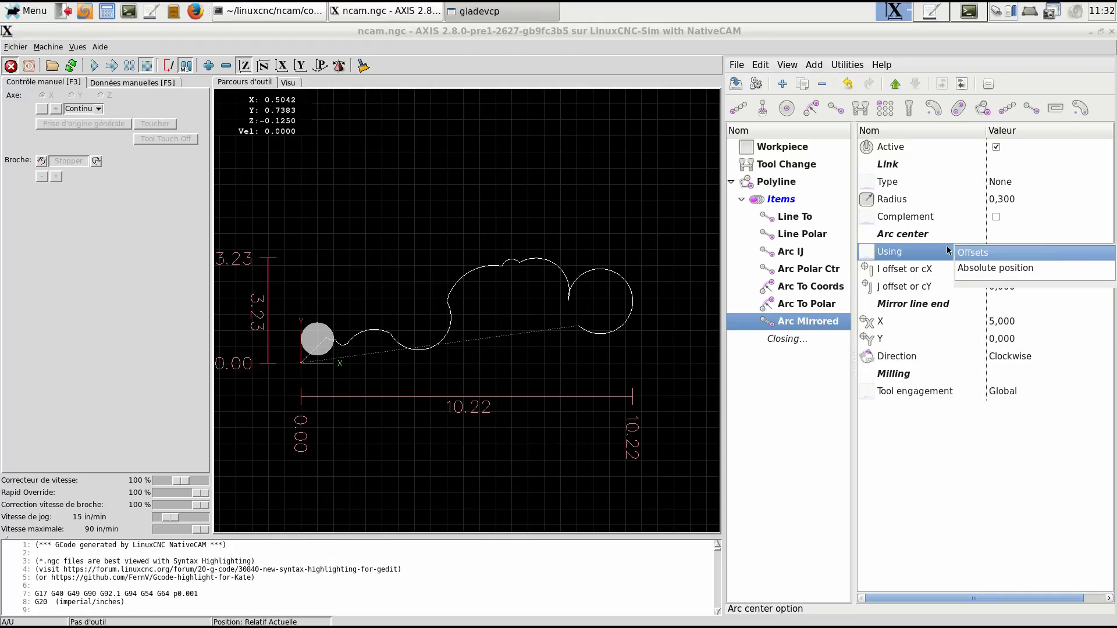
{"action": "left_click", "coordinate": [905, 237]}
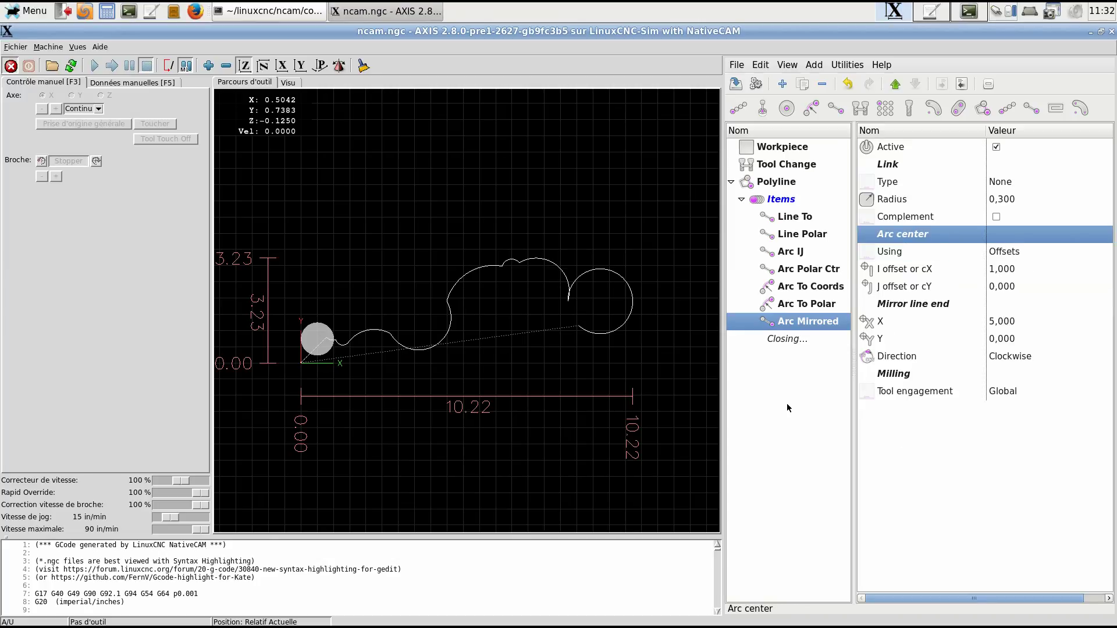
- Add a Repeated group holding a Line To and a Line Polar, then duplicate the Line Polar
{"action": "left_click", "coordinate": [782, 85]}
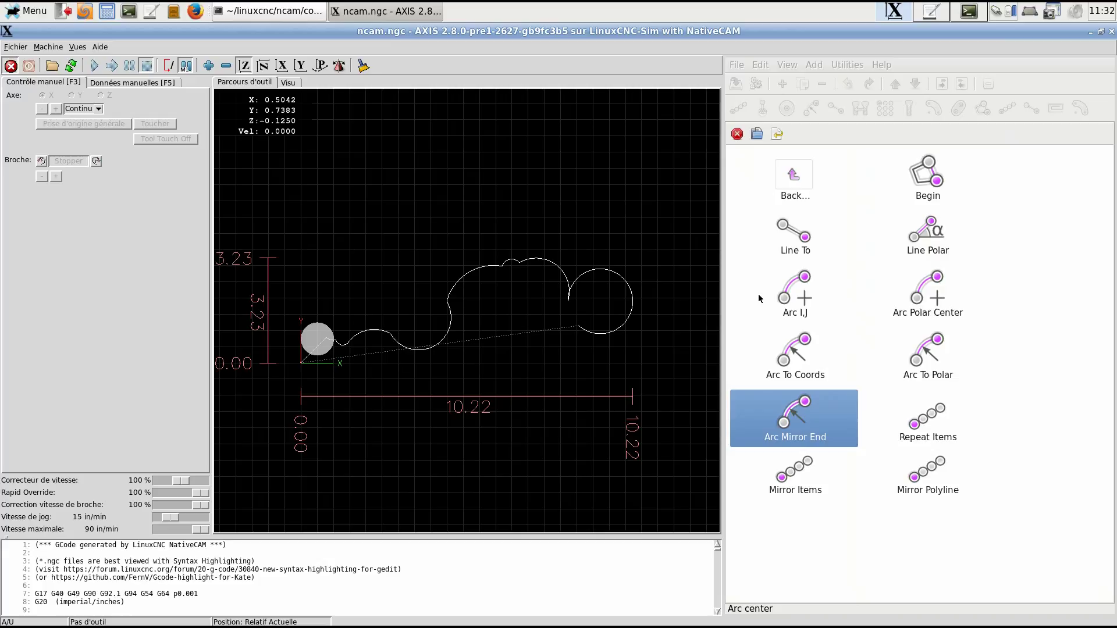
{"action": "left_click", "coordinate": [917, 431]}
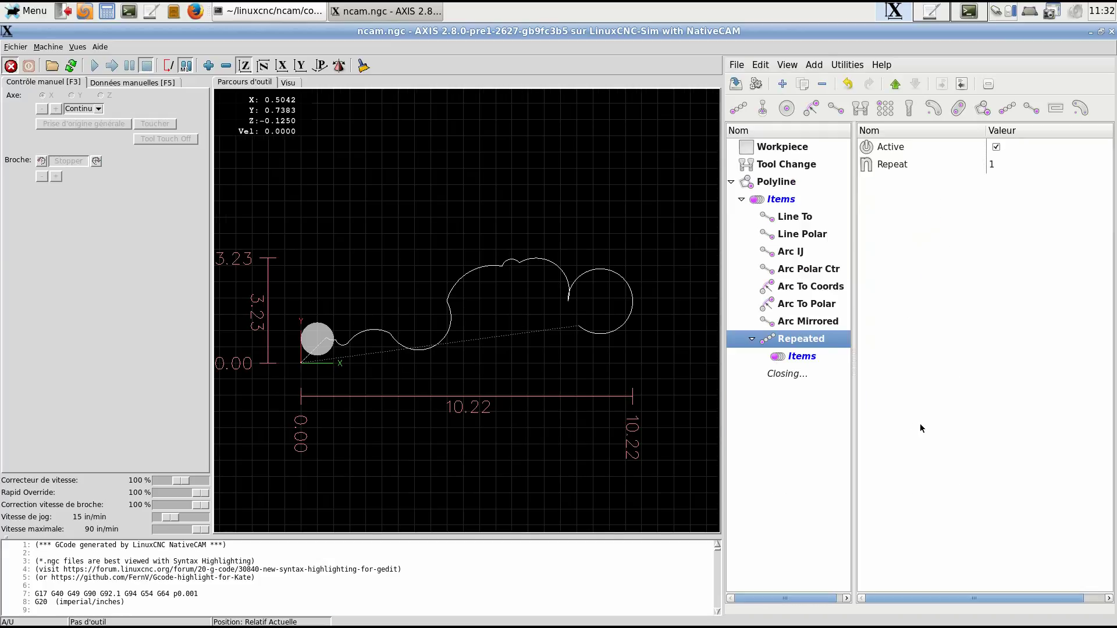
{"action": "left_click", "coordinate": [800, 356]}
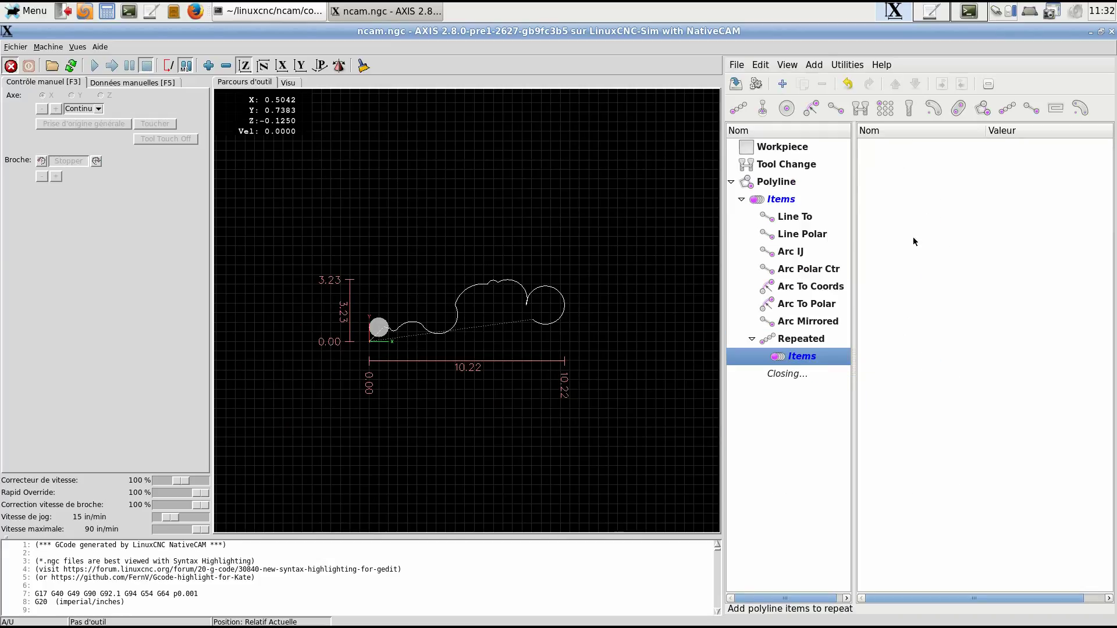
{"action": "left_click", "coordinate": [782, 85]}
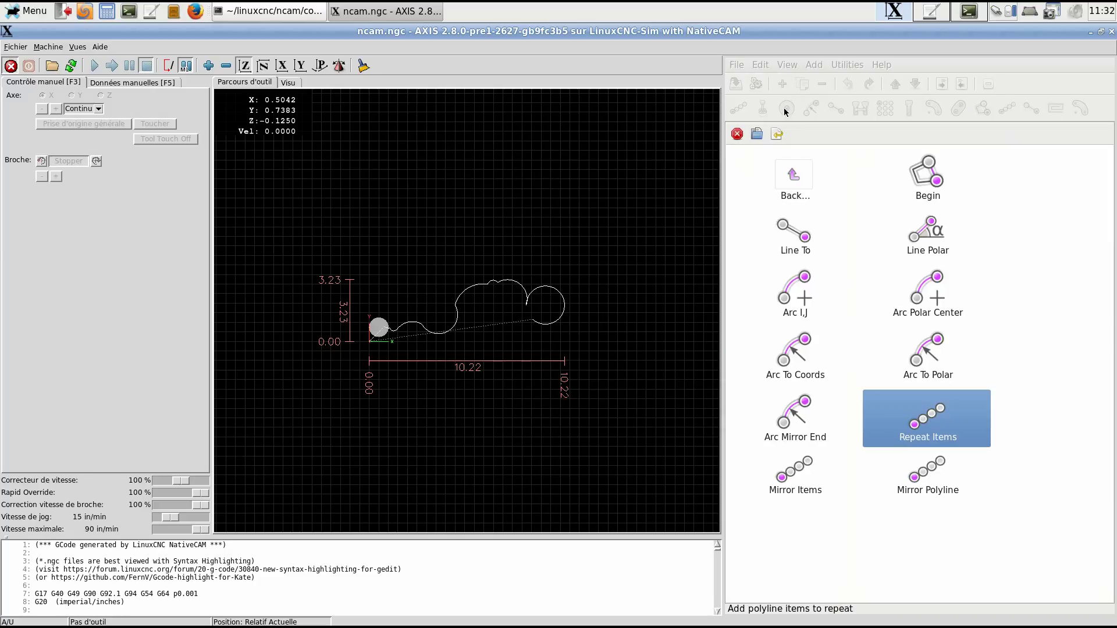
{"action": "left_click", "coordinate": [794, 228]}
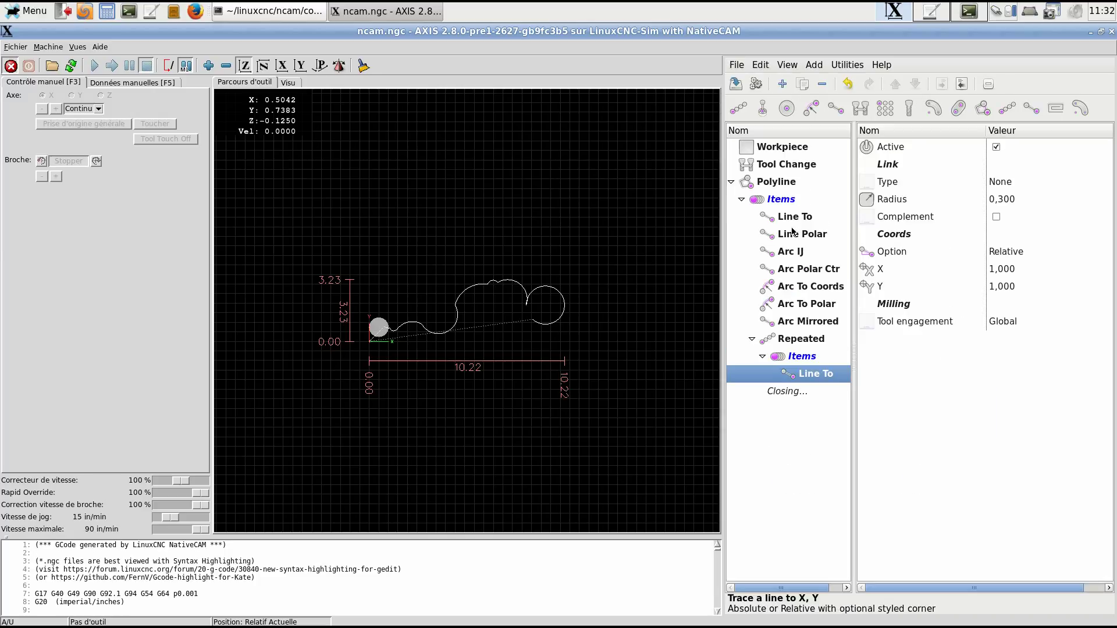
{"action": "left_click", "coordinate": [787, 89]}
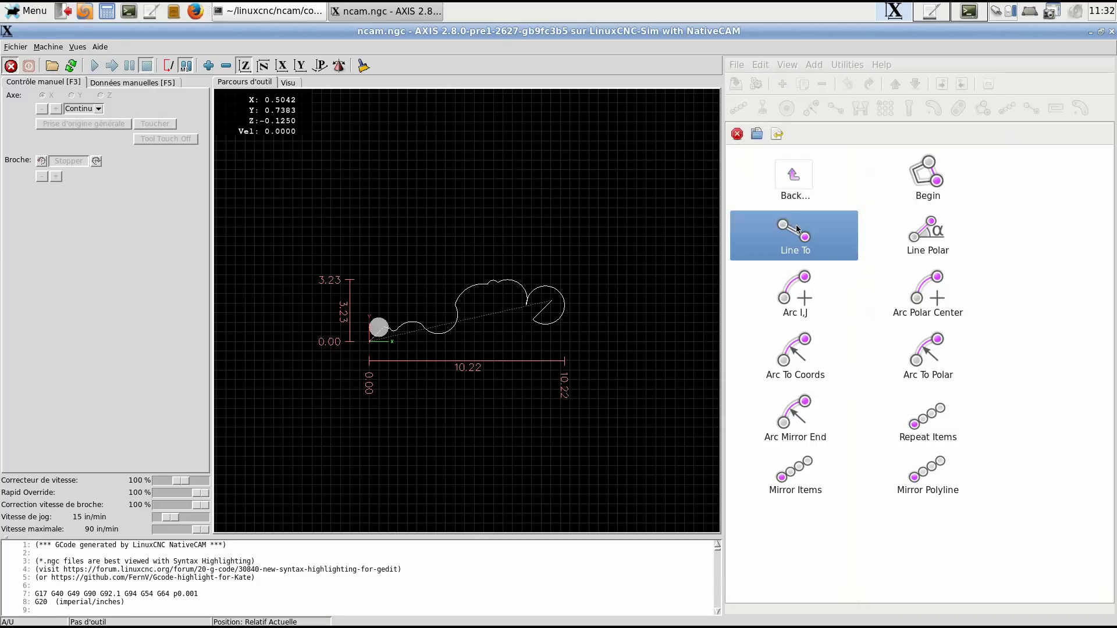
{"action": "left_click", "coordinate": [925, 236]}
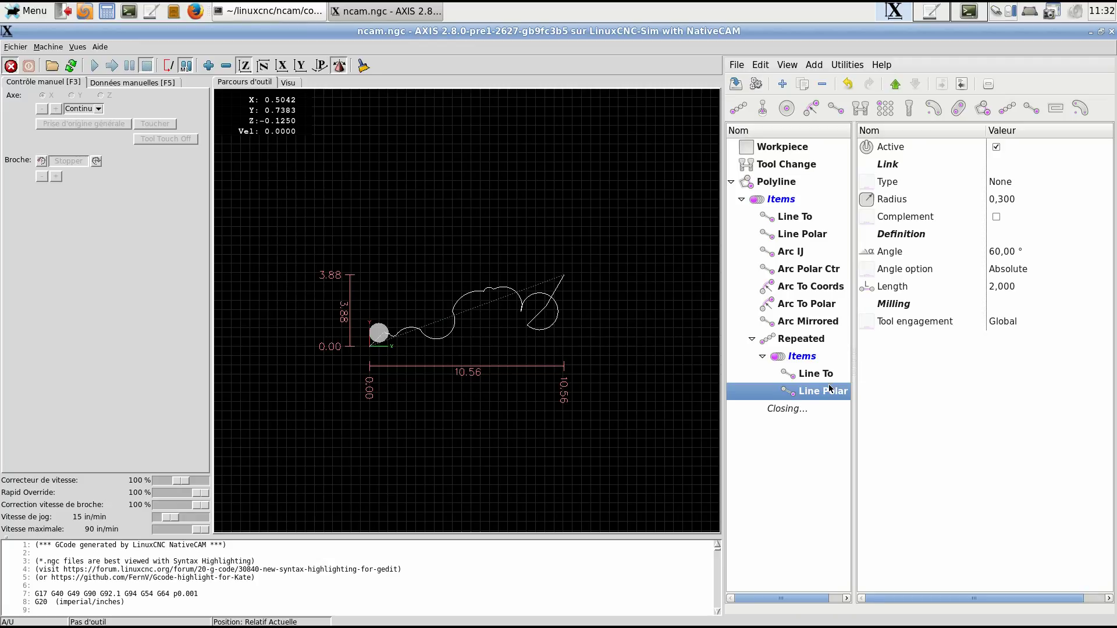
{"action": "key", "text": "ctrl+d"}
{"action": "key", "text": "ctrl+d"}
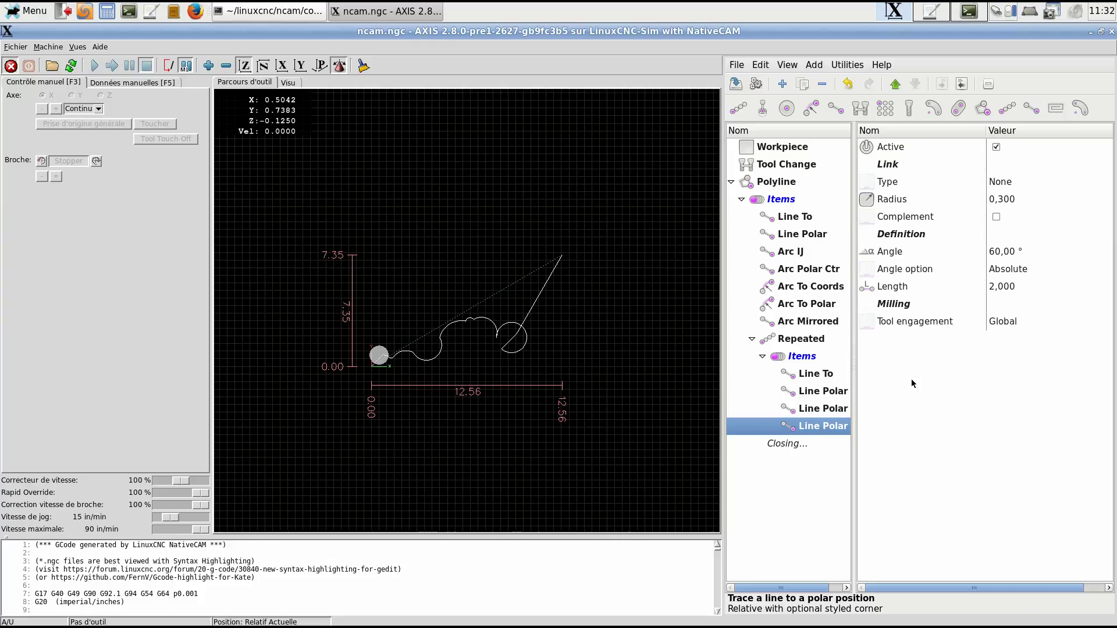
- Set the first Line Polar to angle 0° and length 0,500
{"action": "left_click", "coordinate": [807, 379]}
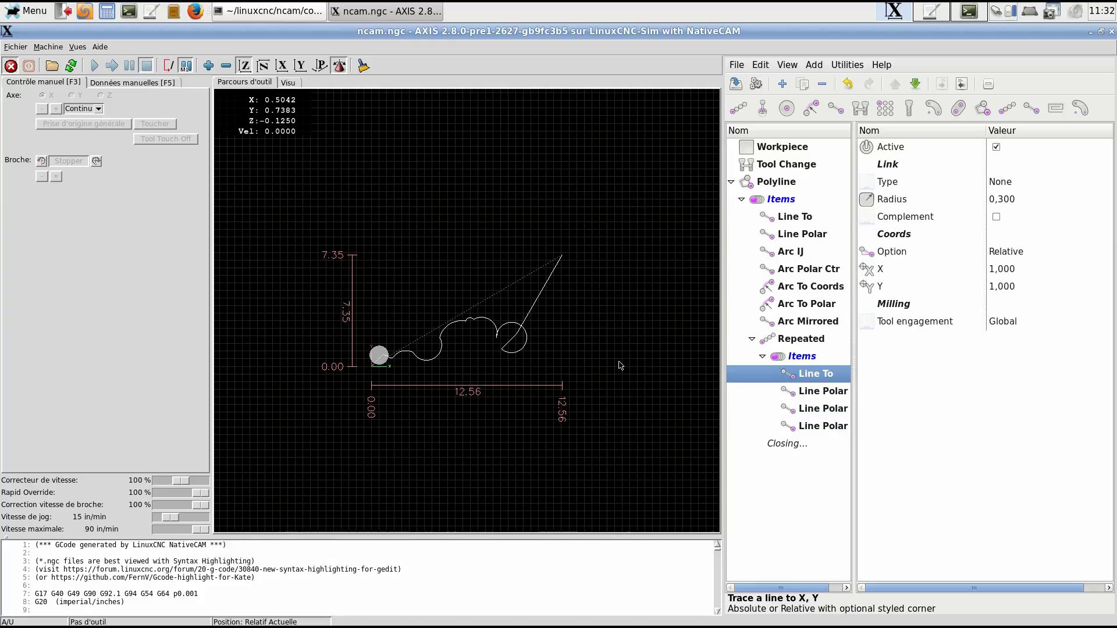
{"action": "scroll", "coordinate": [535, 375], "scroll_direction": "up", "scroll_amount": 3}
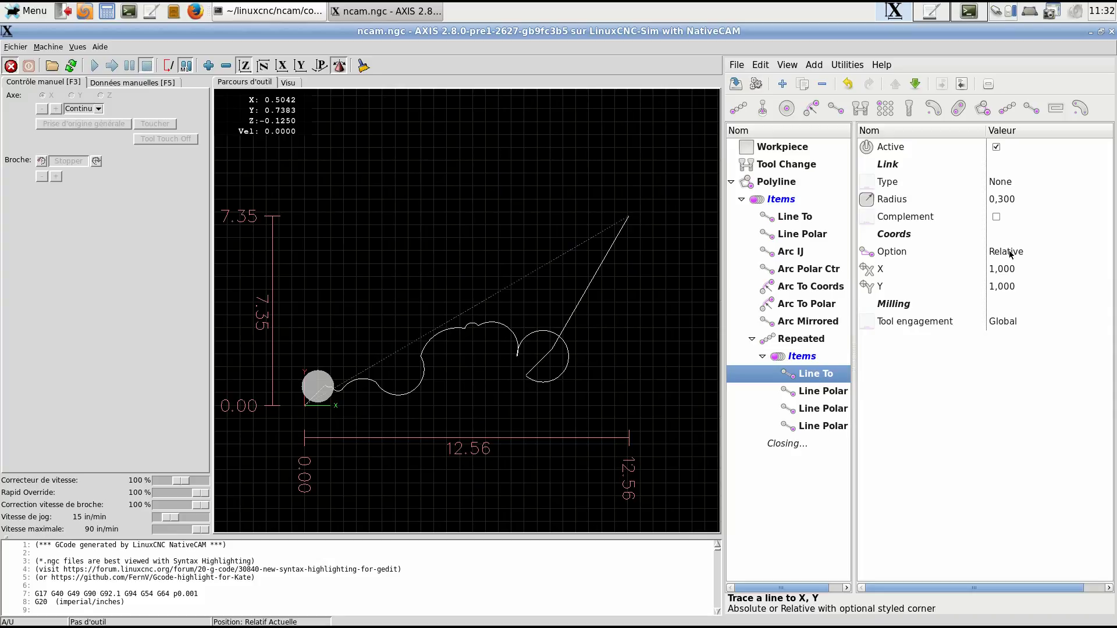
{"action": "left_click", "coordinate": [819, 395]}
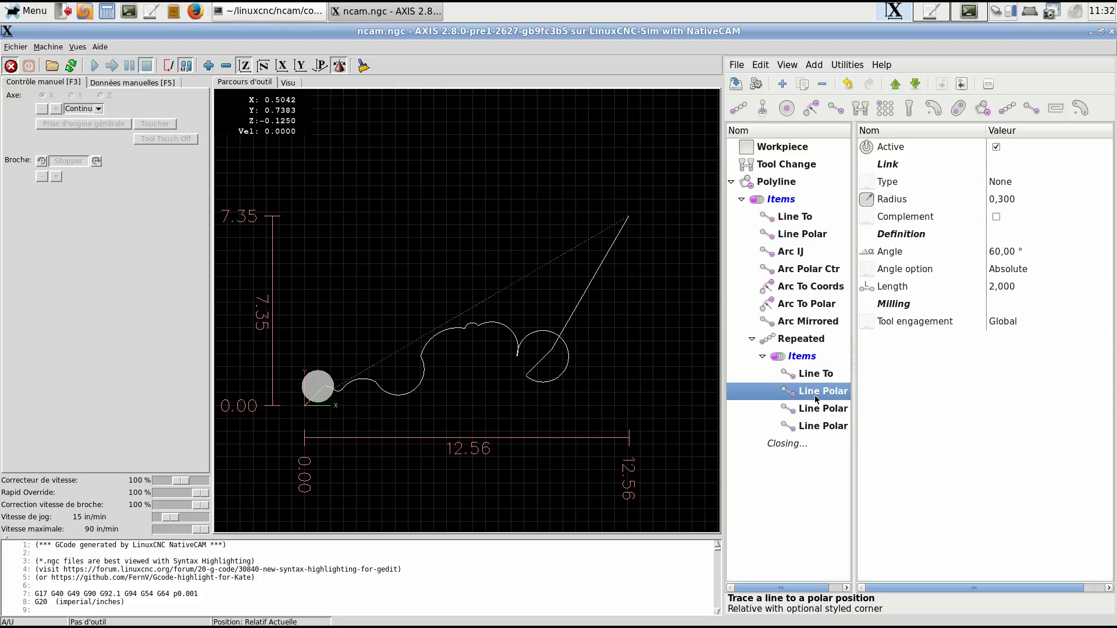
{"action": "left_click", "coordinate": [1011, 257]}
{"action": "key", "text": "Down"}
{"action": "key", "text": "Down"}
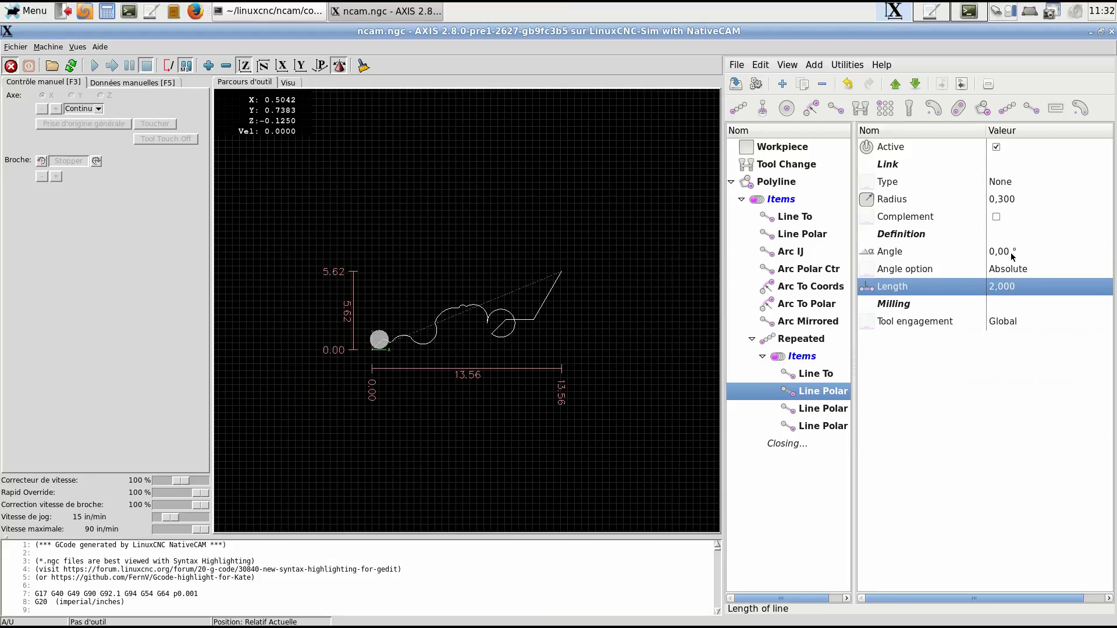
{"action": "key", "text": "Return"}
{"action": "type", "text": "0,5"}
{"action": "key", "text": "Return"}
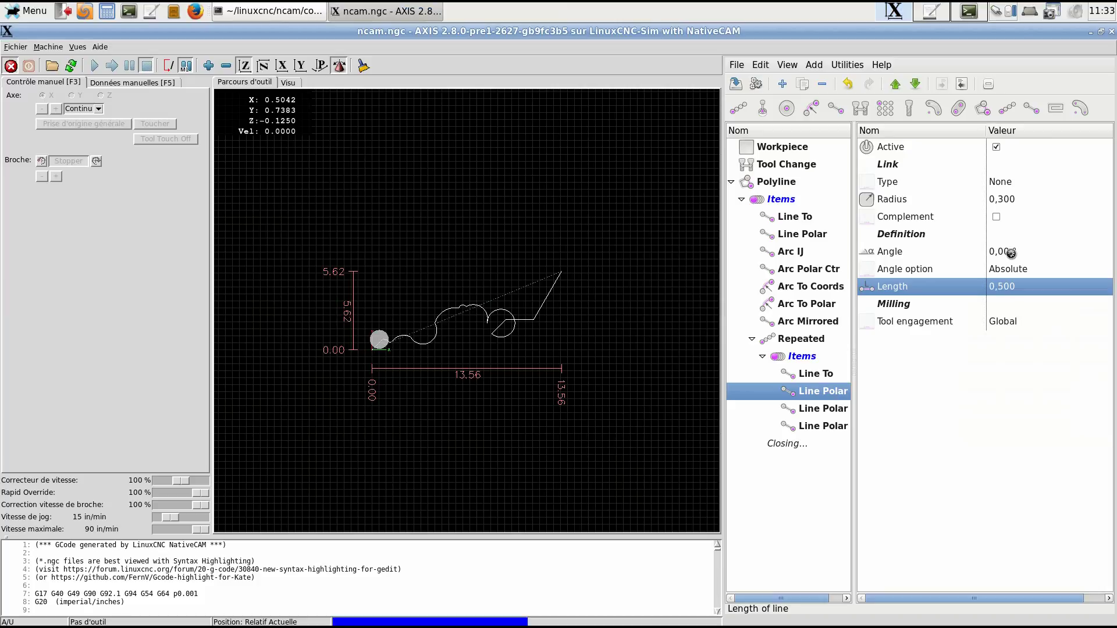
- Set the third Line Polar's angle to -30°
{"action": "left_click", "coordinate": [841, 413]}
{"action": "left_click", "coordinate": [1019, 257]}
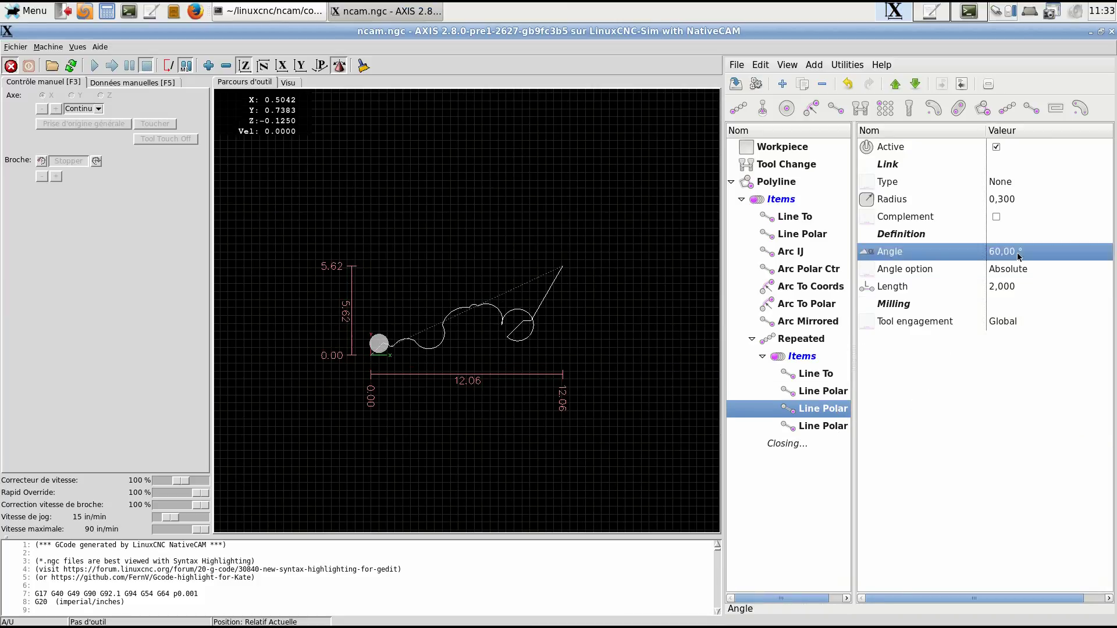
{"action": "left_click", "coordinate": [1018, 256]}
{"action": "type", "text": "-30"}
{"action": "key", "text": "Return"}
{"action": "key", "text": "Down"}
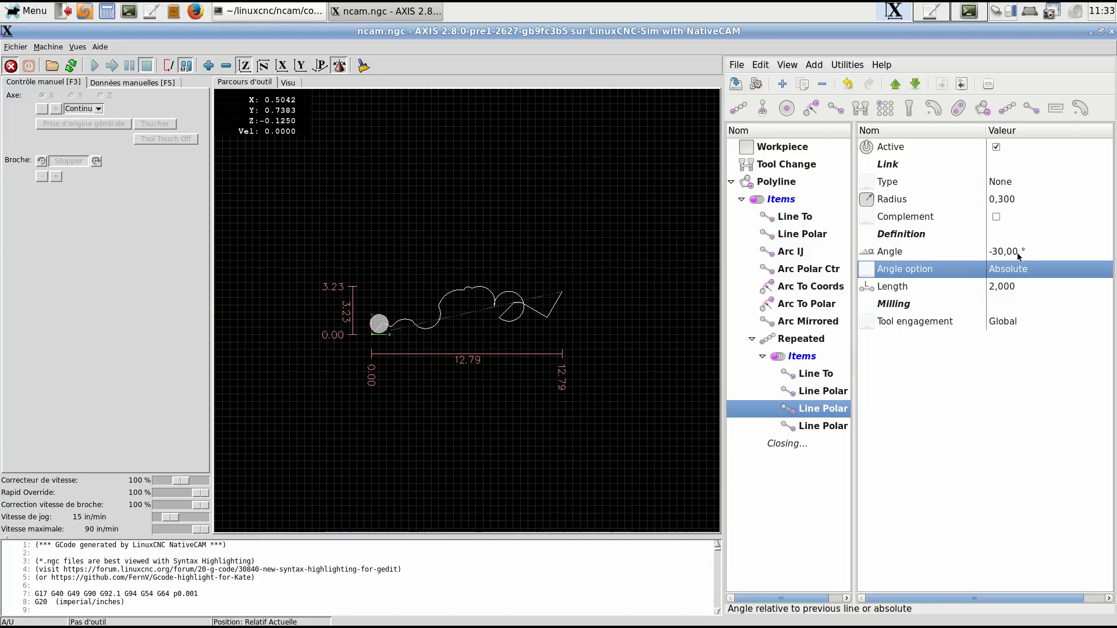
{"action": "key", "text": "Down"}
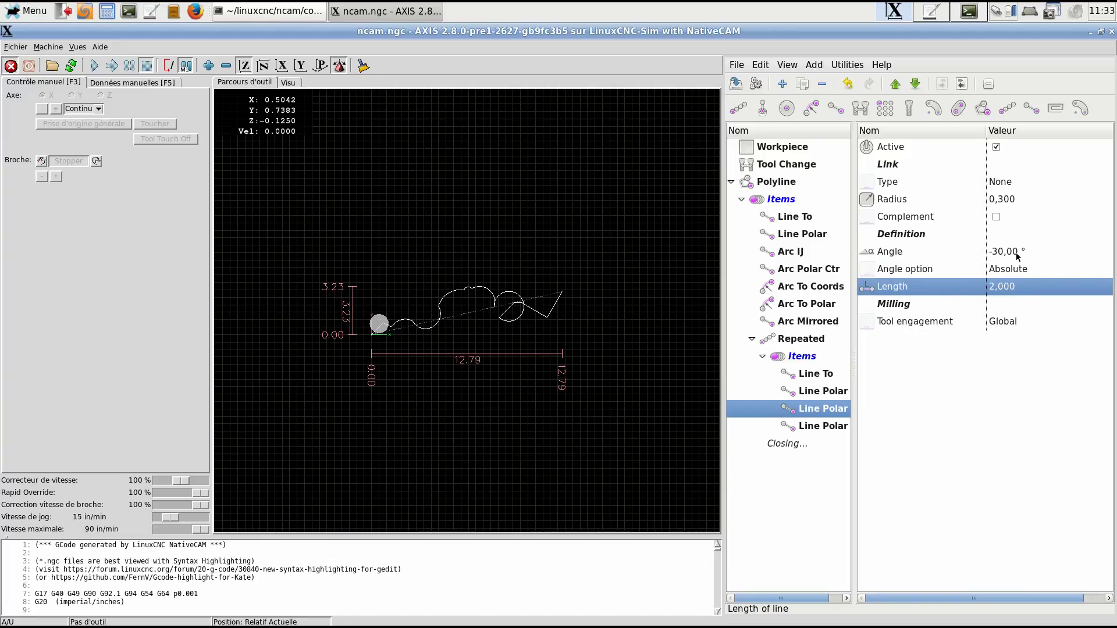
{"action": "left_click", "coordinate": [826, 427]}
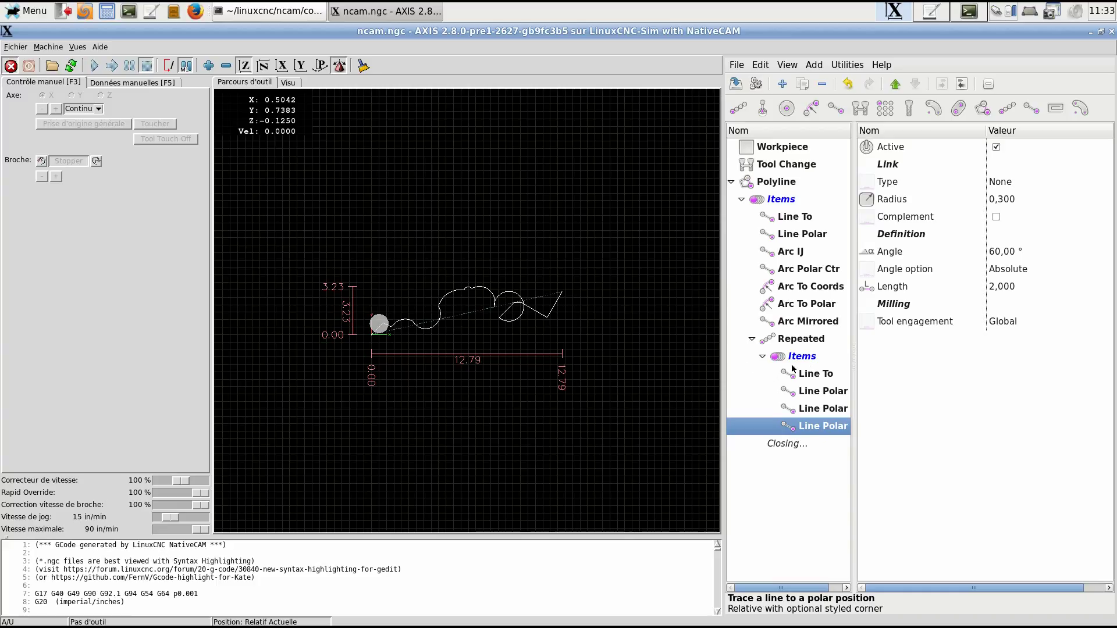
- Set the Repeated group's Repeat count to 3, then collapse the group
{"action": "left_click", "coordinate": [816, 343]}
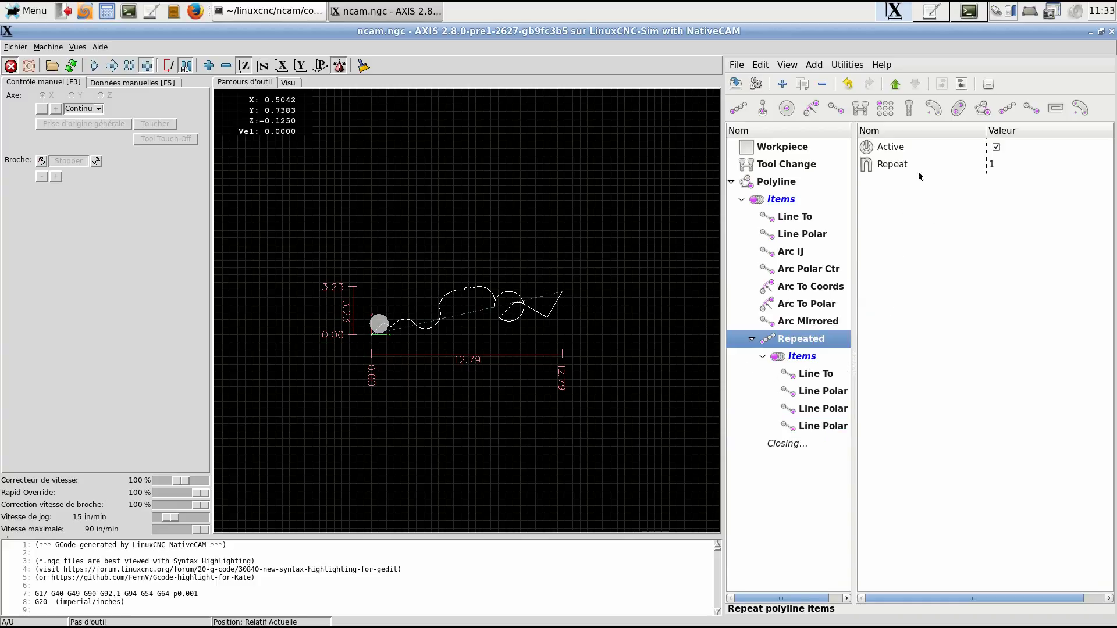
{"action": "left_click", "coordinate": [1006, 171]}
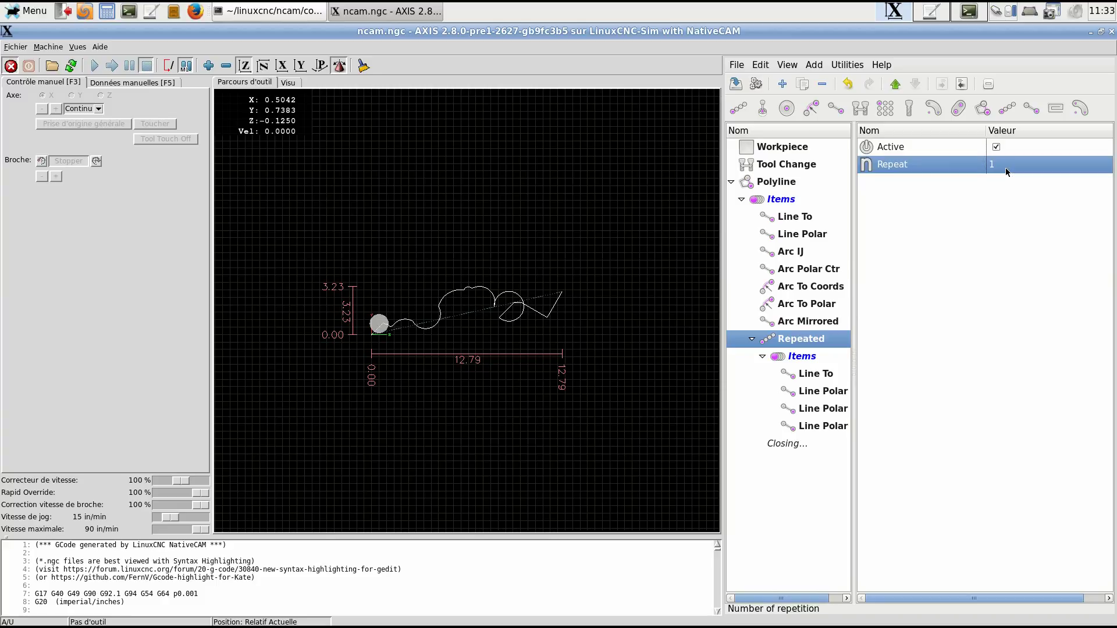
{"action": "left_click", "coordinate": [1006, 167]}
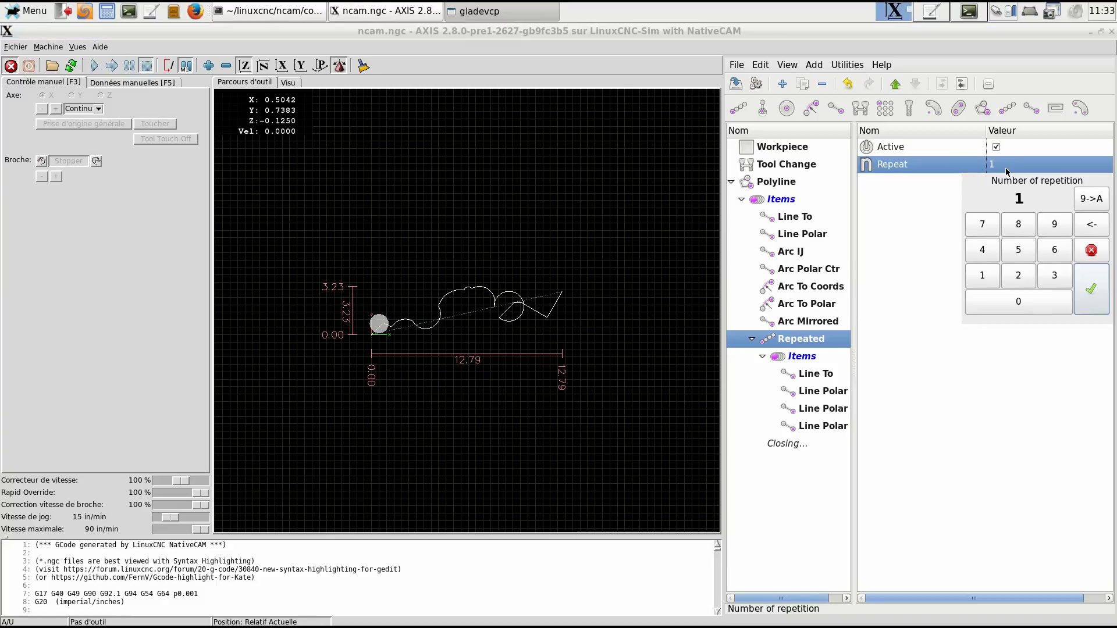
{"action": "key", "text": "Return"}
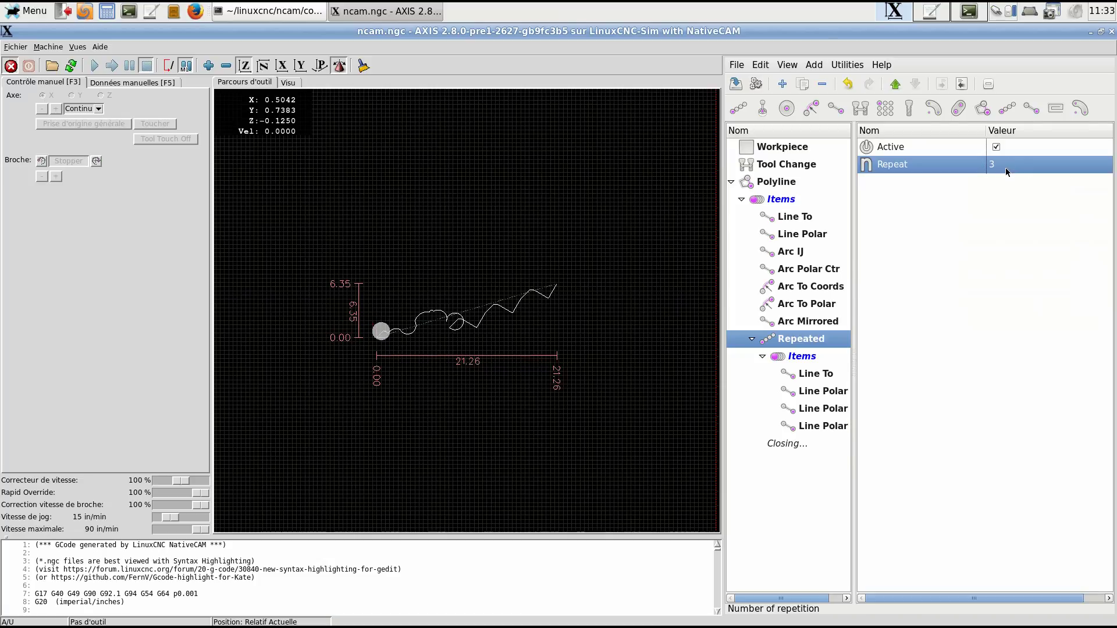
{"action": "scroll", "coordinate": [539, 332], "scroll_direction": "up", "scroll_amount": 3}
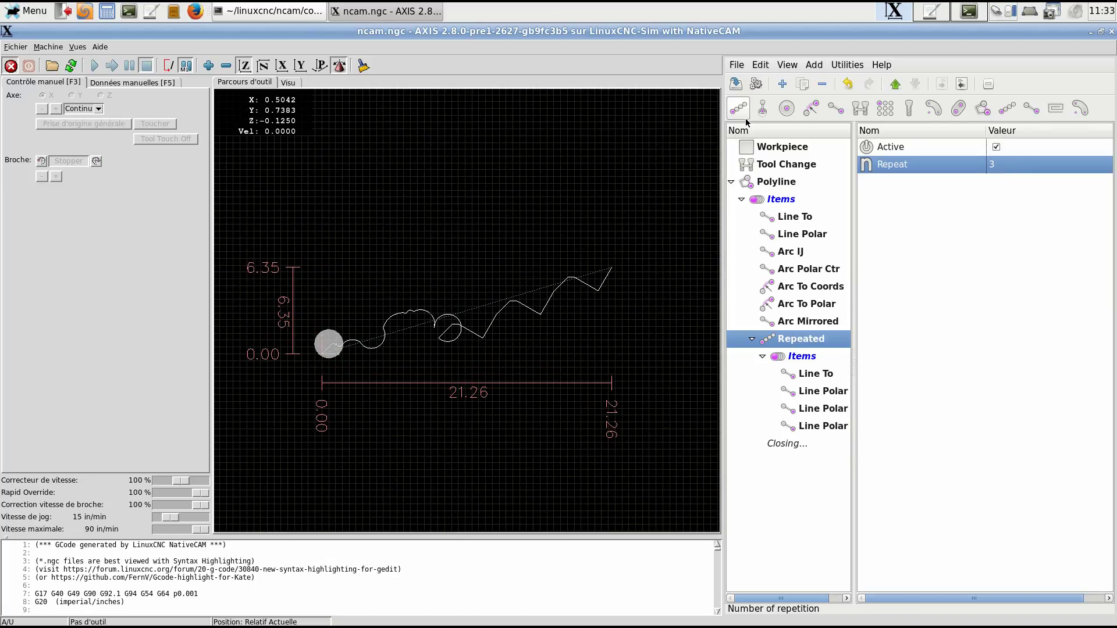
{"action": "double_click", "coordinate": [771, 345]}
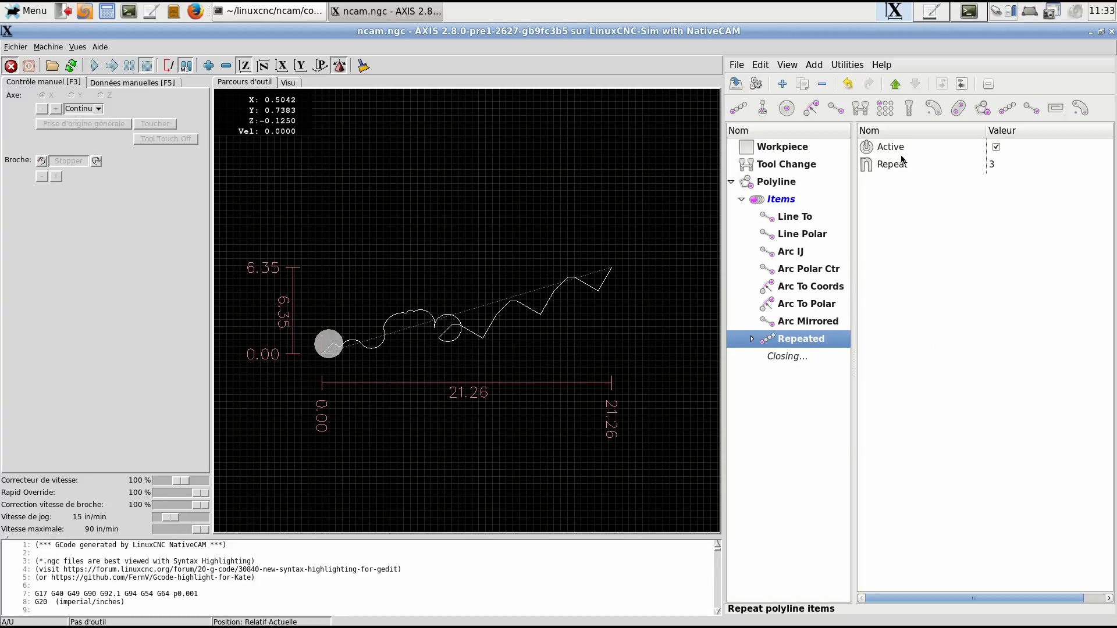
- Deactivate the Repeated group and set the Closing item to Arc clockwise
{"action": "left_click", "coordinate": [995, 149]}
{"action": "left_click", "coordinate": [995, 148]}
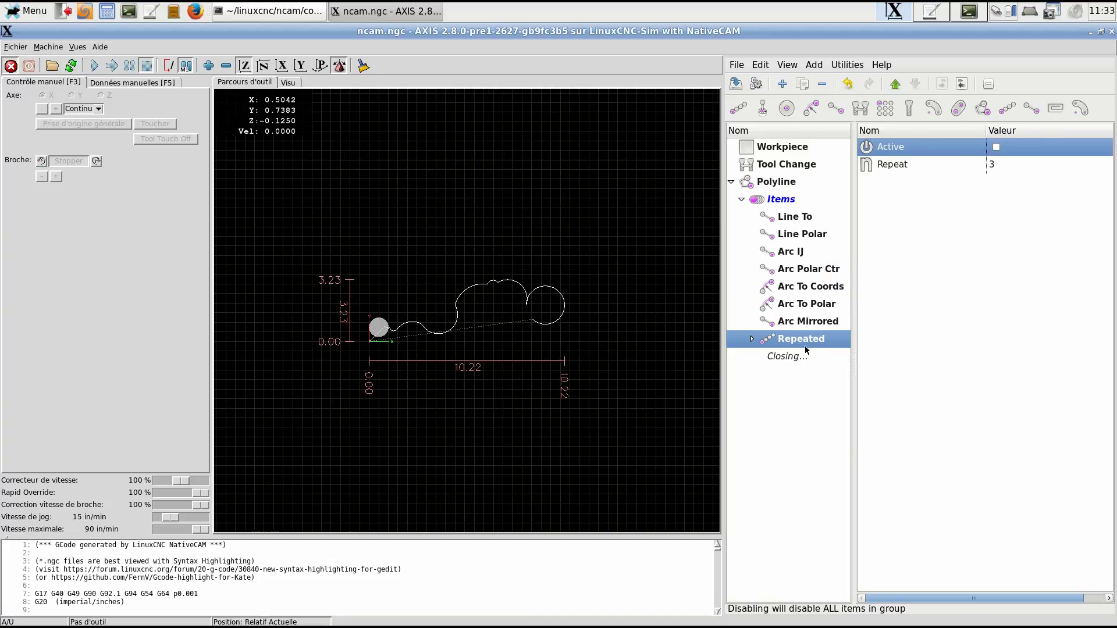
{"action": "left_click", "coordinate": [801, 358]}
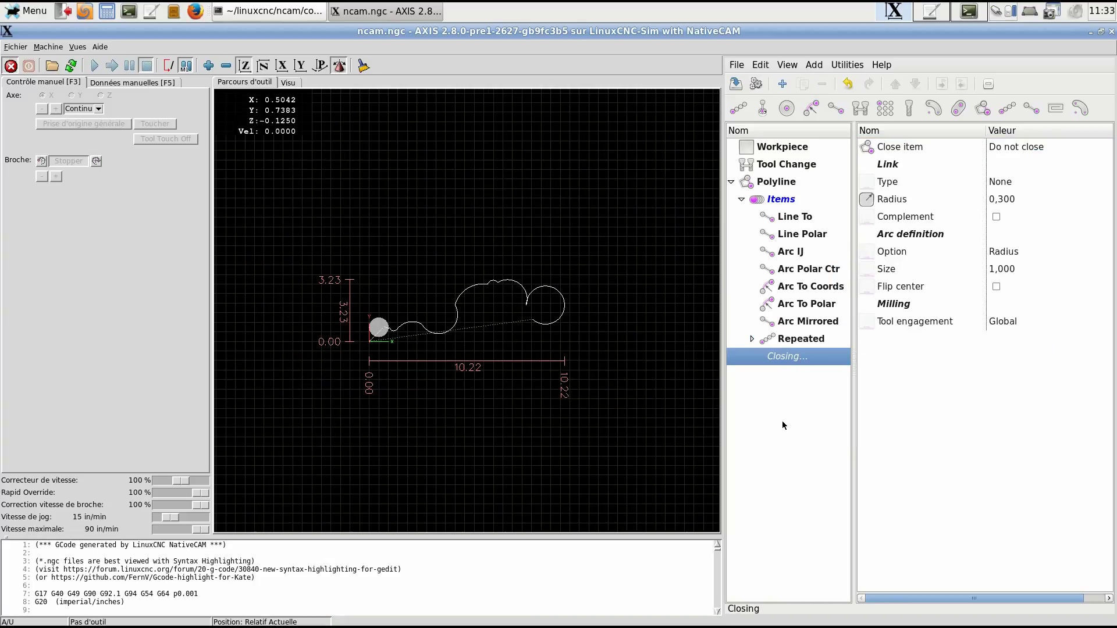
{"action": "left_click", "coordinate": [1023, 149]}
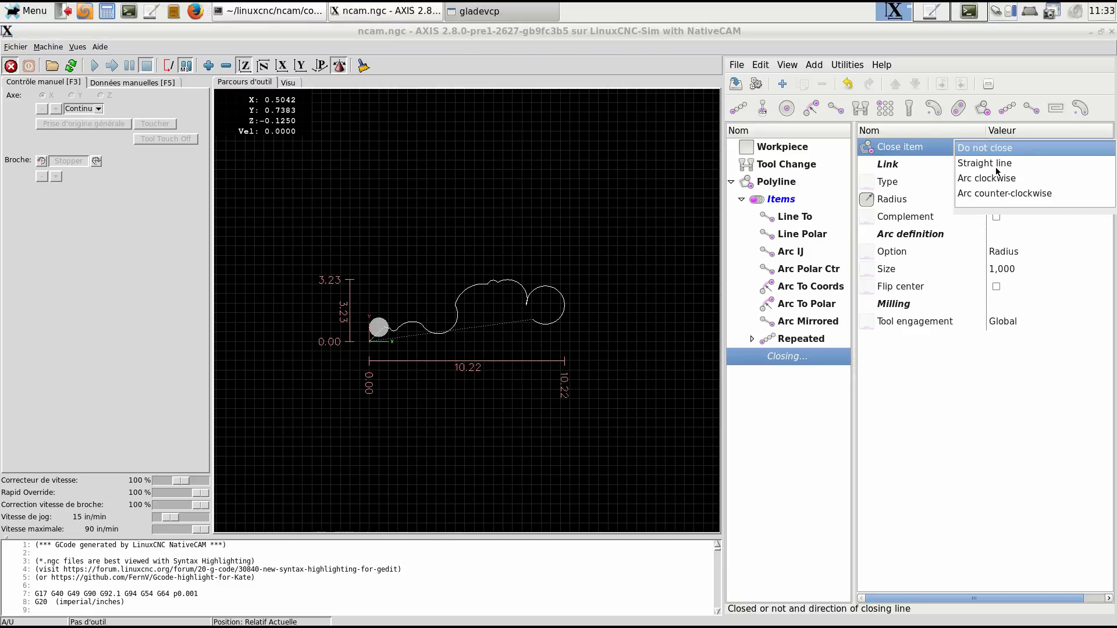
{"action": "left_click", "coordinate": [1000, 163]}
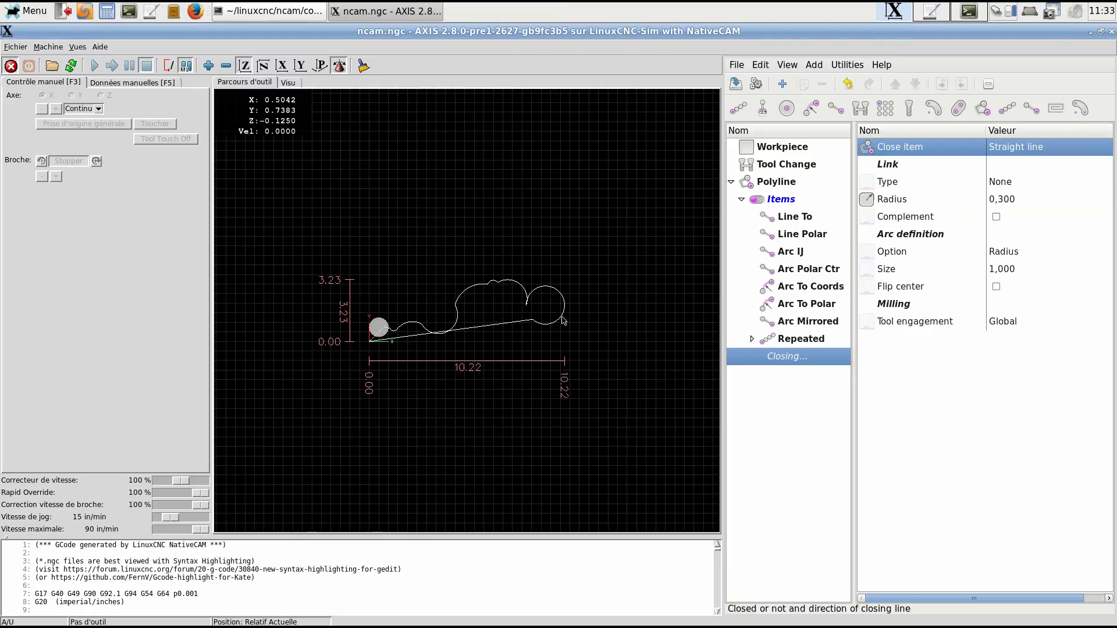
{"action": "scroll", "coordinate": [473, 369], "scroll_direction": "up", "scroll_amount": 5}
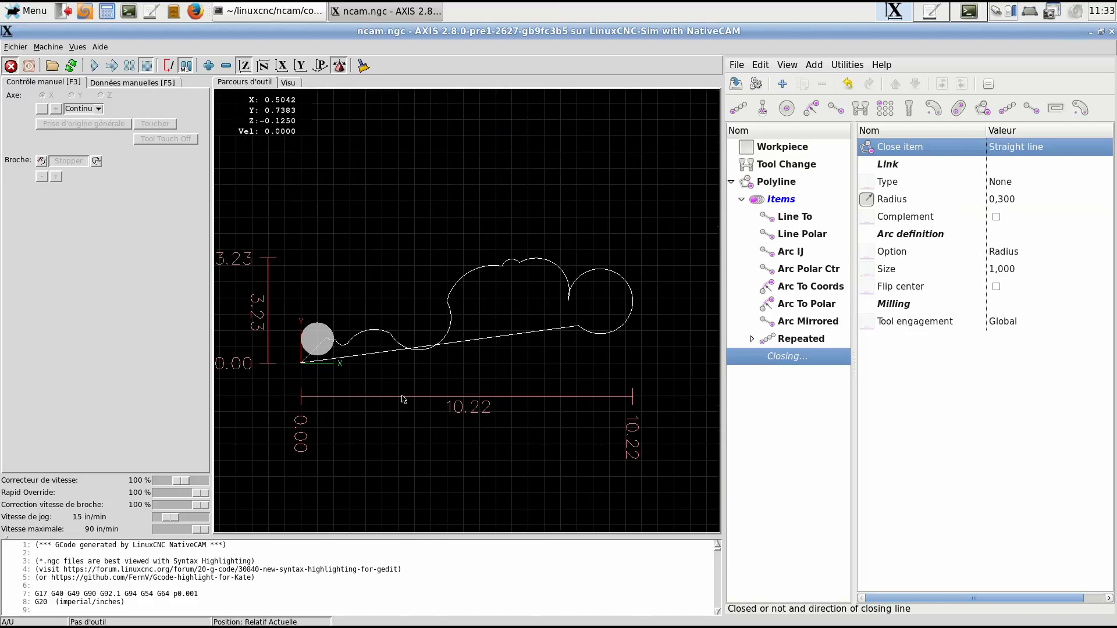
{"action": "scroll", "coordinate": [406, 401], "scroll_direction": "down", "scroll_amount": 2}
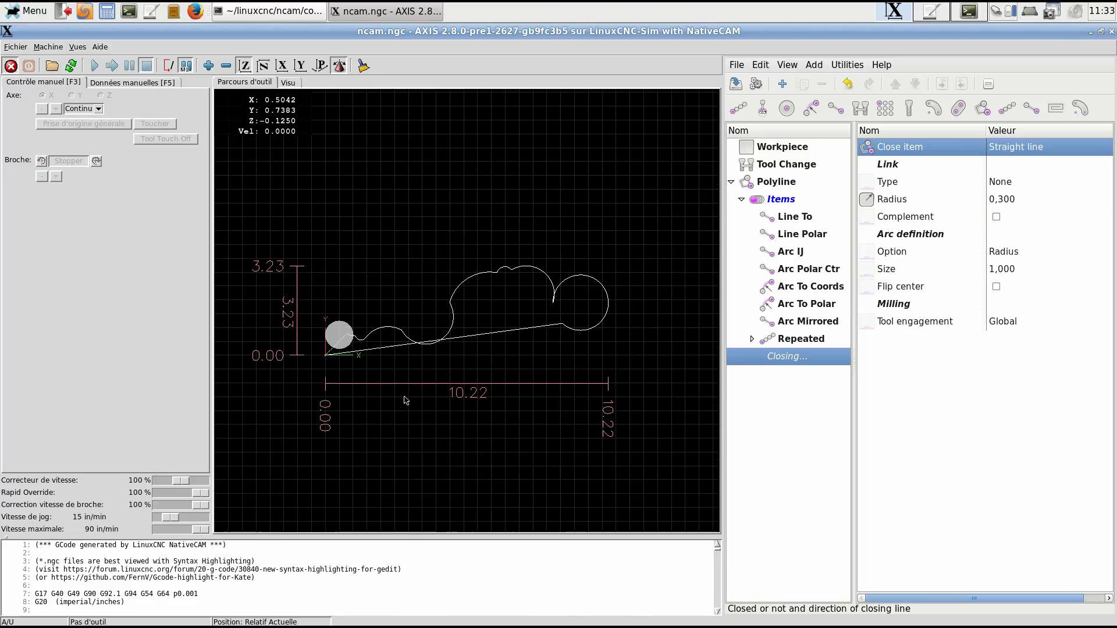
{"action": "left_click", "coordinate": [1030, 148]}
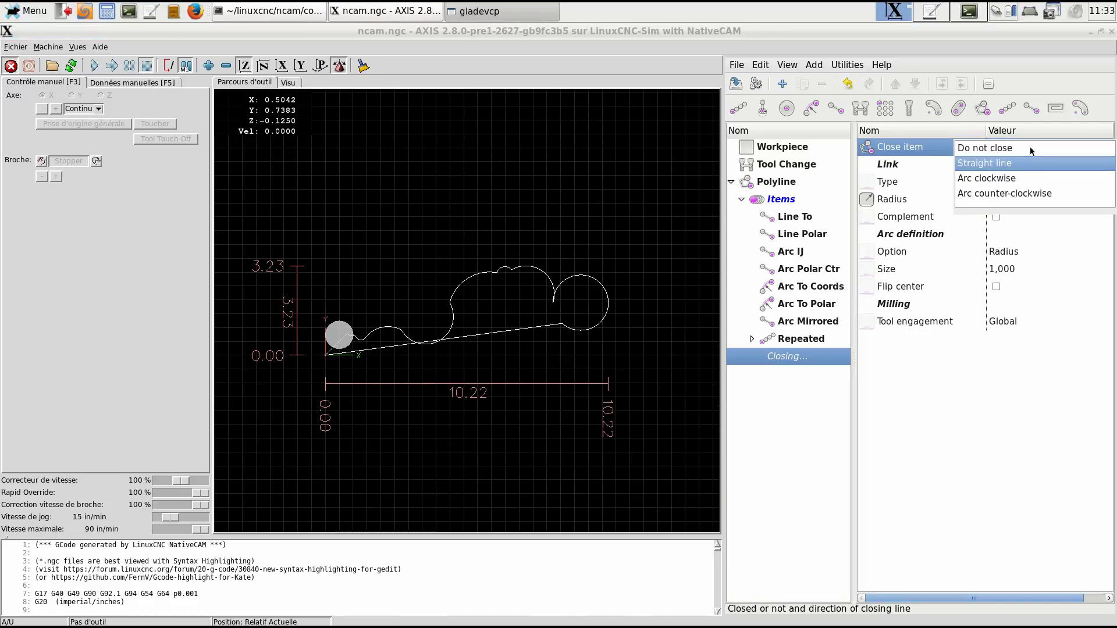
{"action": "left_click", "coordinate": [988, 178]}
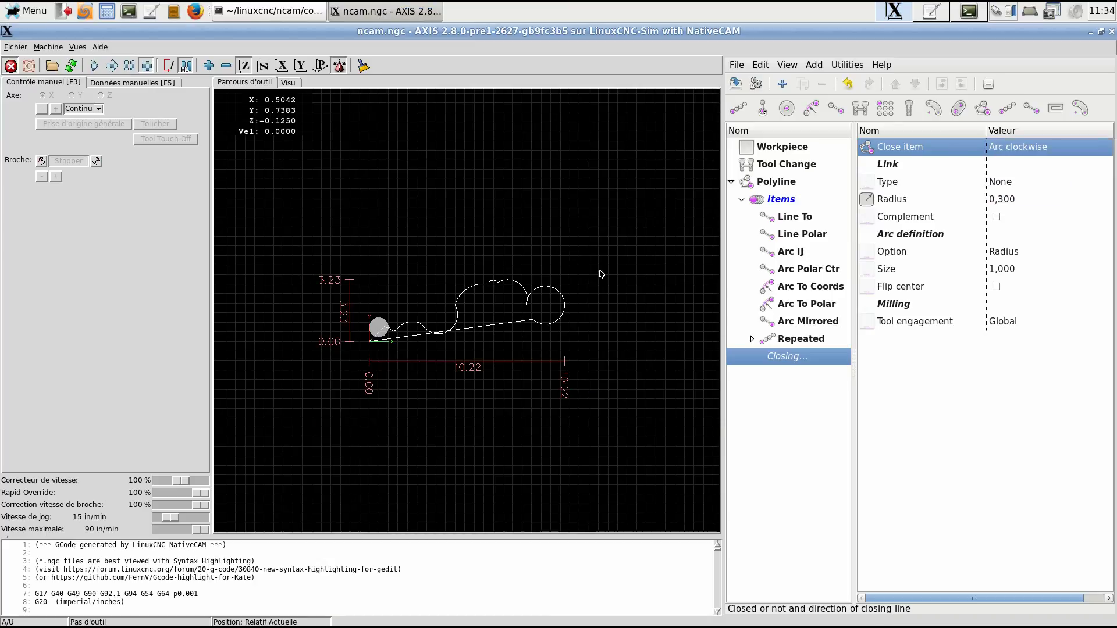
- Try a height-defined, centre-flipped, counter-clockwise closing arc
{"action": "left_click", "coordinate": [1002, 251]}
{"action": "left_click", "coordinate": [991, 267]}
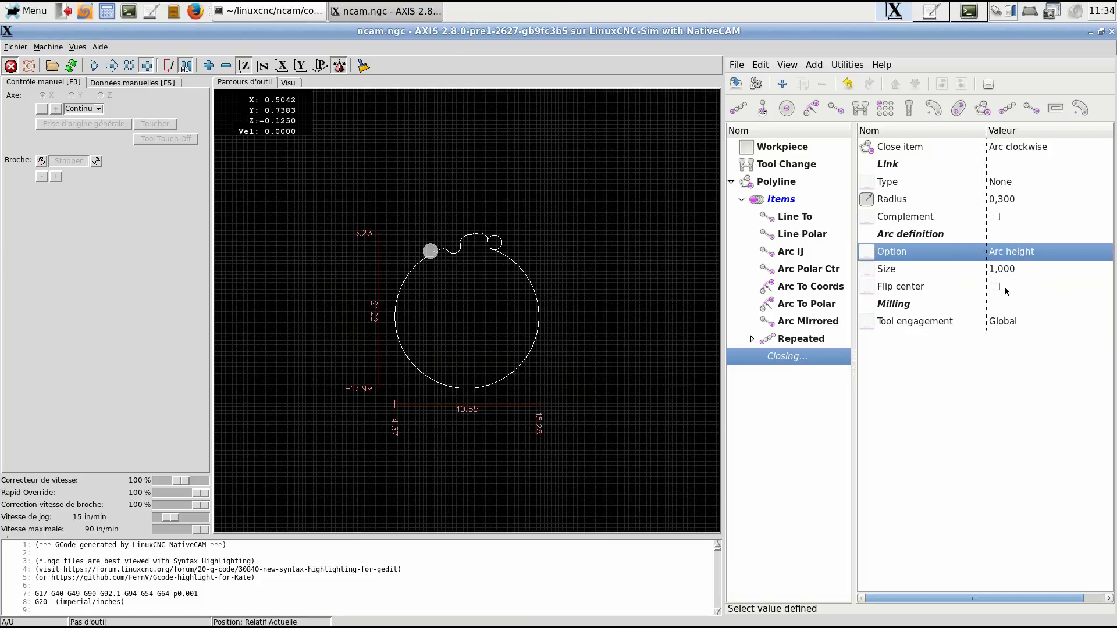
{"action": "left_click", "coordinate": [1005, 290]}
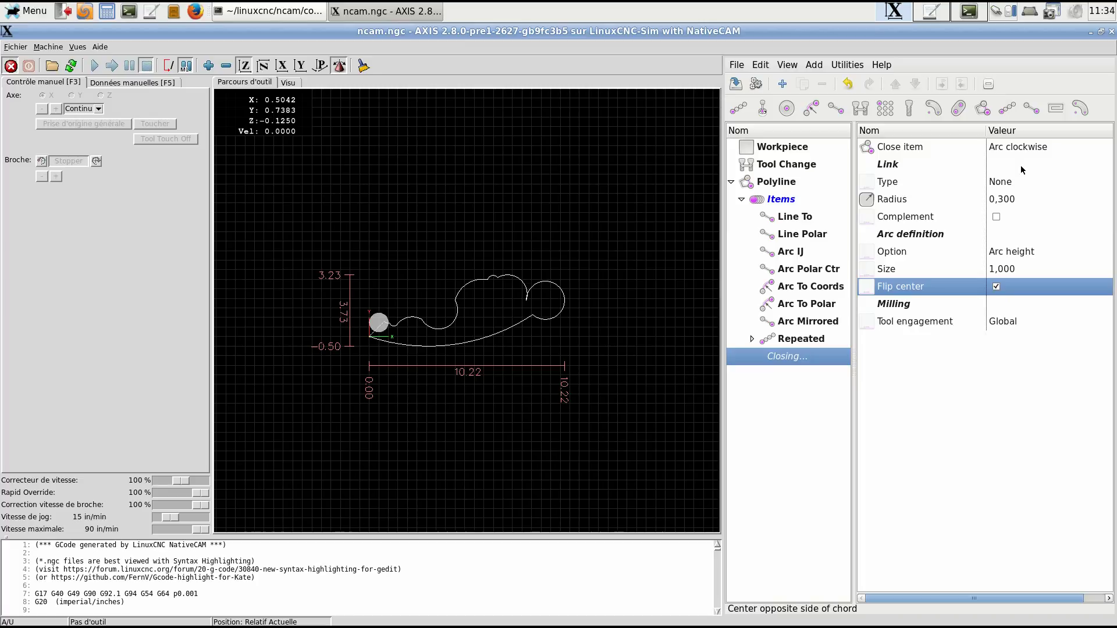
{"action": "left_click", "coordinate": [1018, 147]}
{"action": "left_click", "coordinate": [1018, 147]}
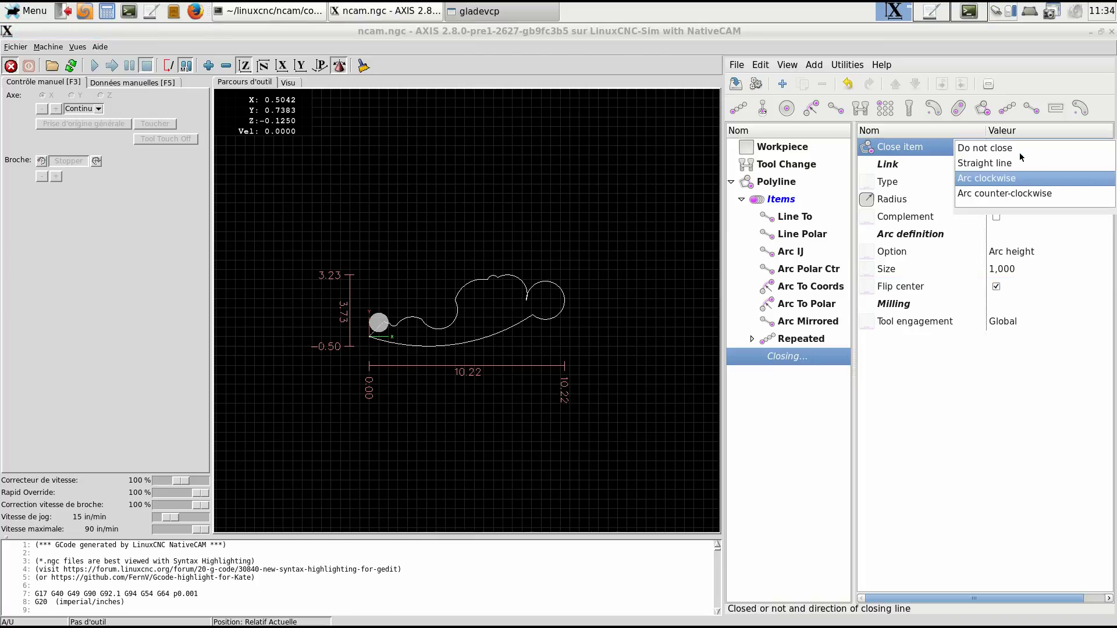
{"action": "left_click", "coordinate": [999, 194]}
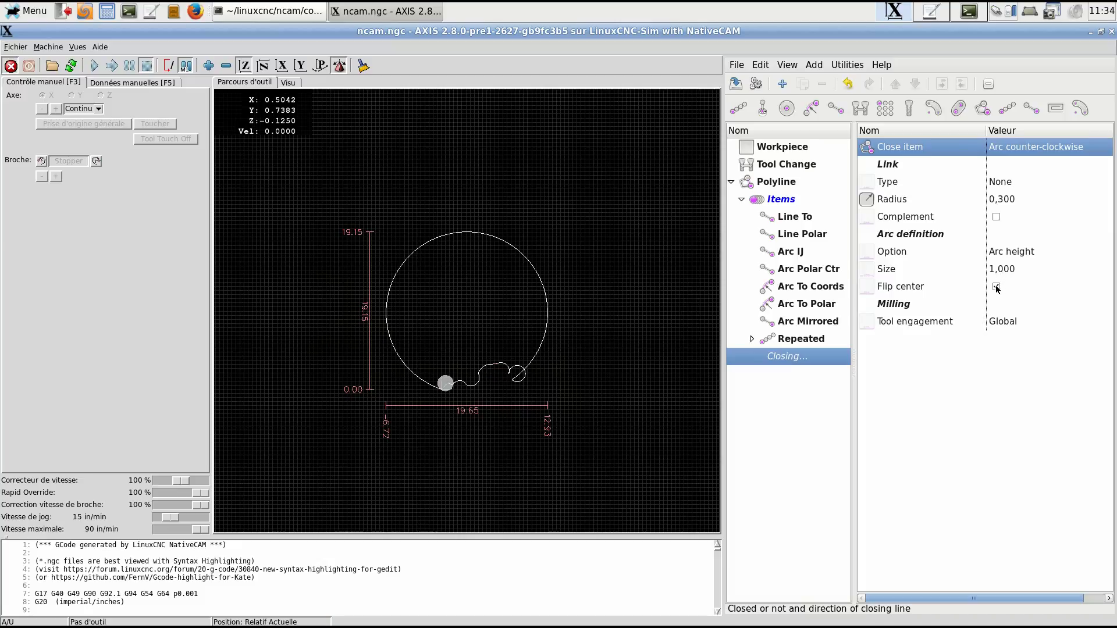
{"action": "left_click", "coordinate": [996, 286]}
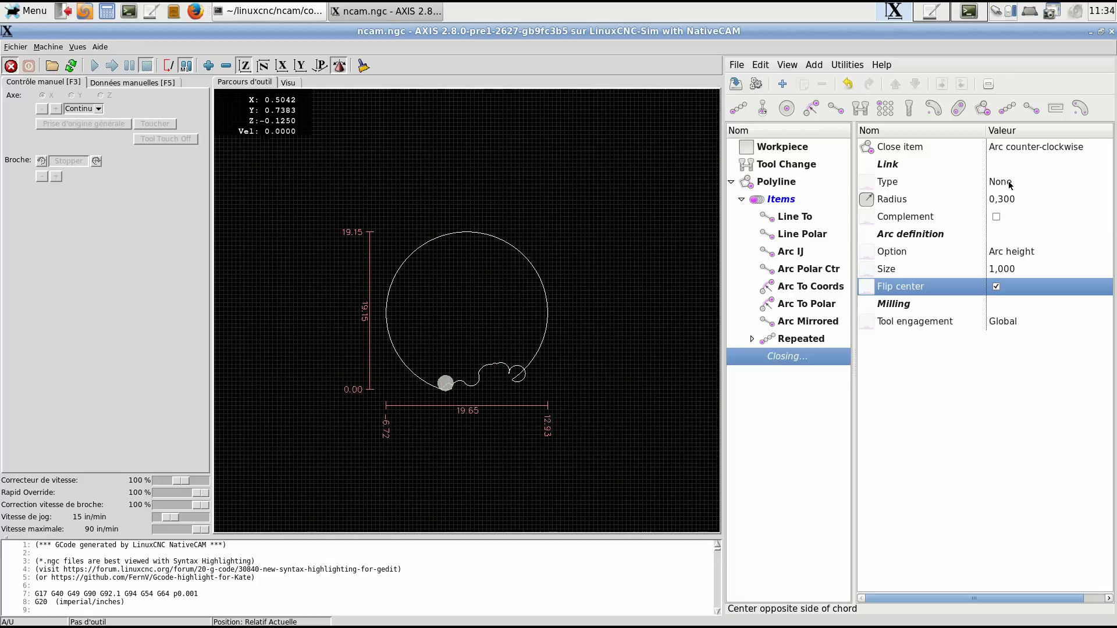
- Set the polyline's Close item to Do not close
{"action": "left_click", "coordinate": [1011, 151]}
{"action": "left_click", "coordinate": [1011, 151]}
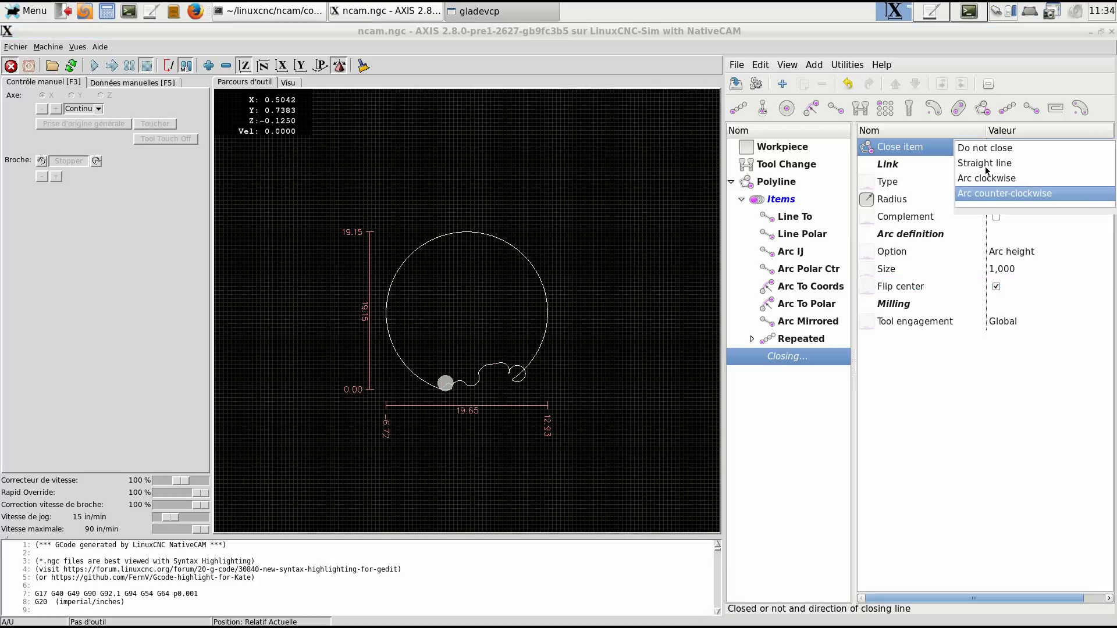
{"action": "left_click", "coordinate": [987, 150]}
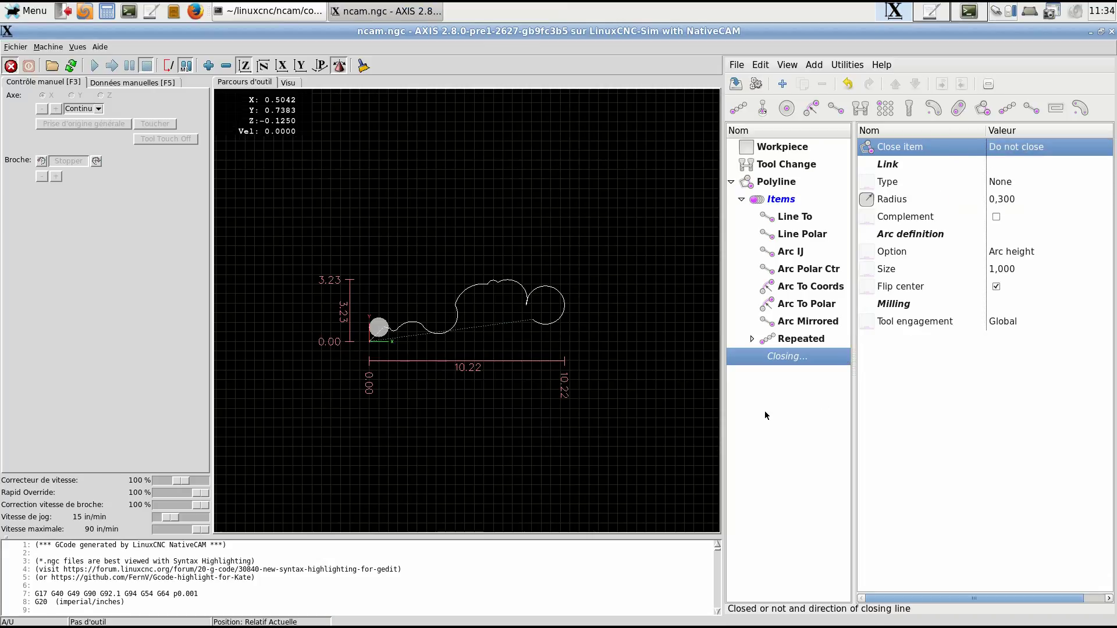
- Deactivate the Arc Mirrored item, then select the Arc To Polar item
{"action": "left_click", "coordinate": [783, 183]}
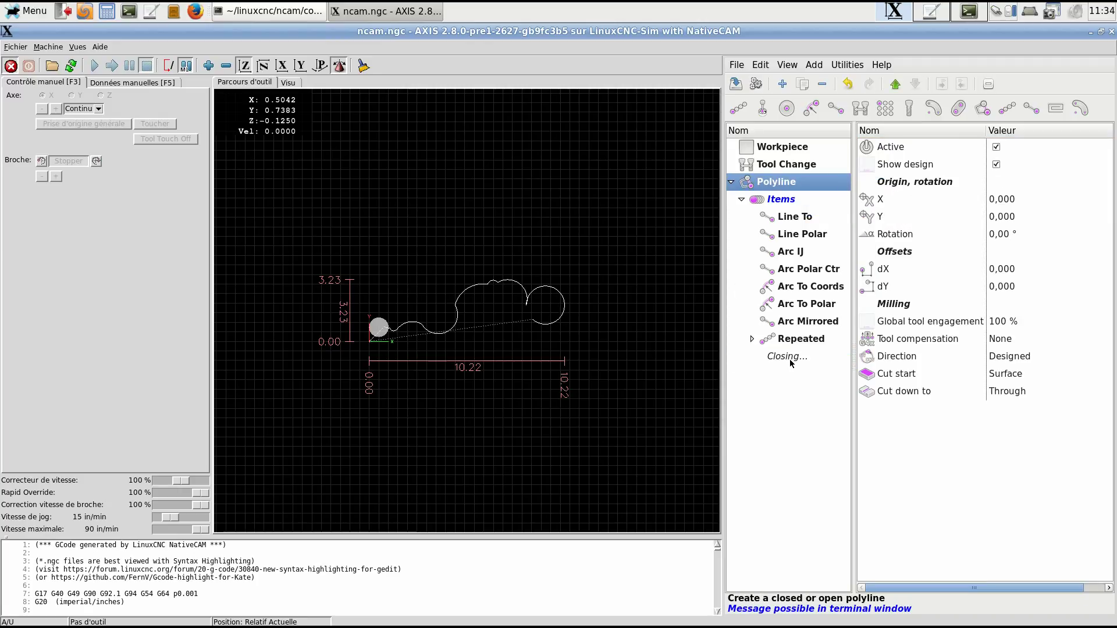
{"action": "left_click", "coordinate": [798, 342]}
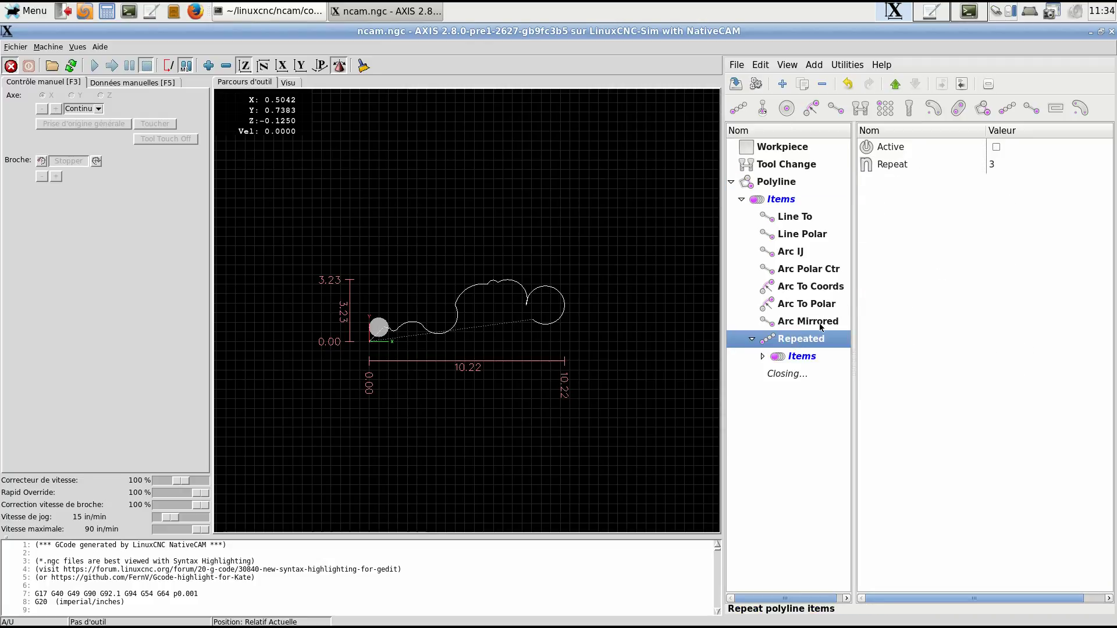
{"action": "left_click", "coordinate": [821, 325]}
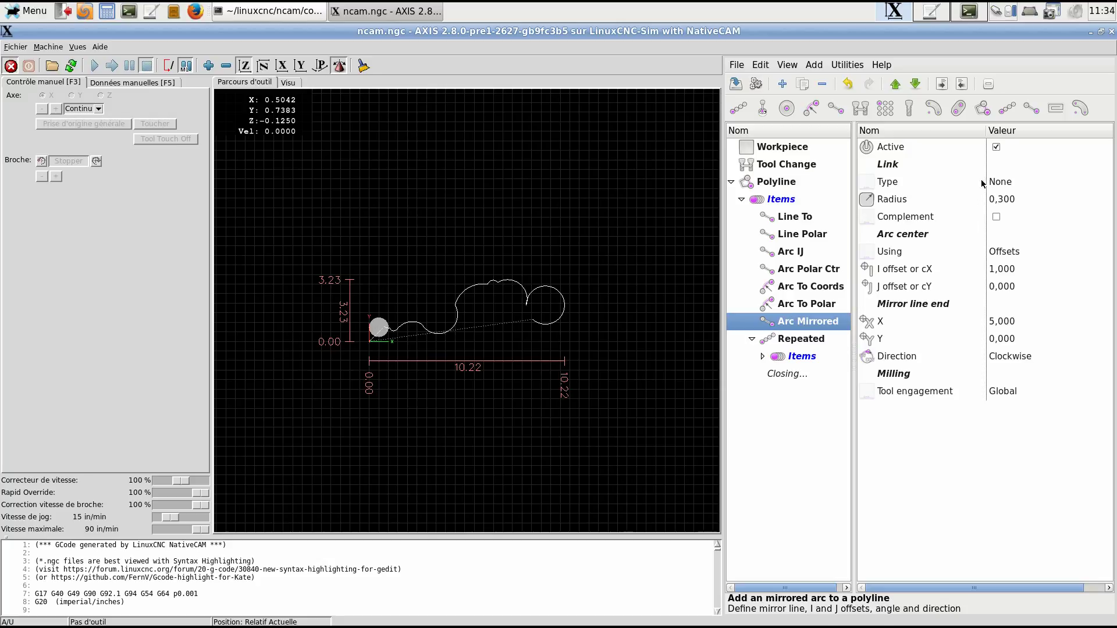
{"action": "left_click", "coordinate": [996, 149]}
{"action": "left_click", "coordinate": [996, 148]}
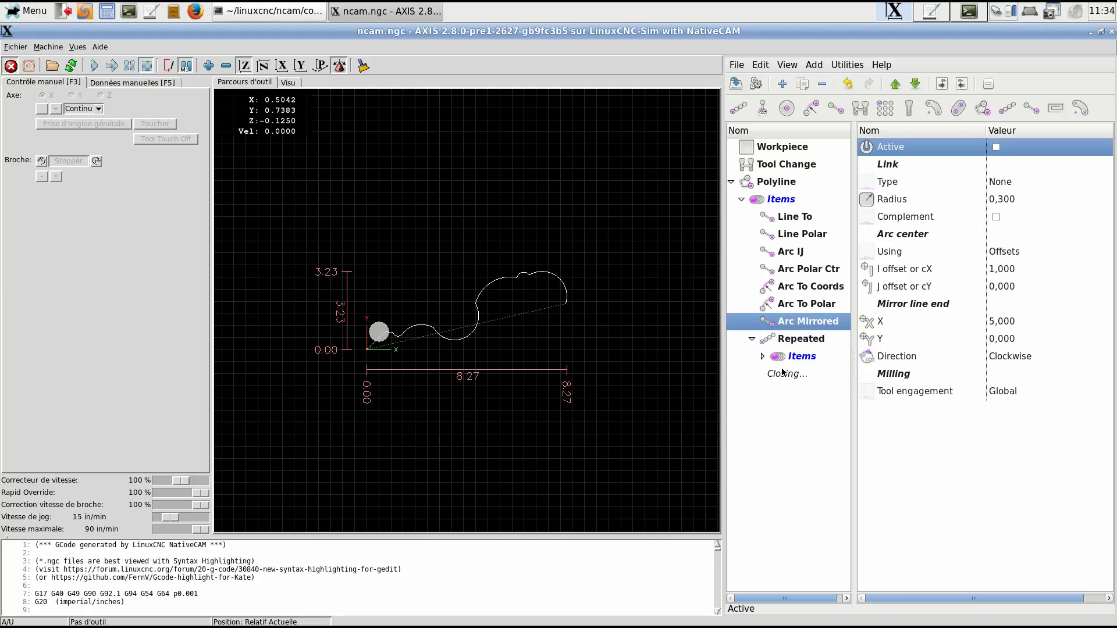
{"action": "left_click", "coordinate": [751, 339]}
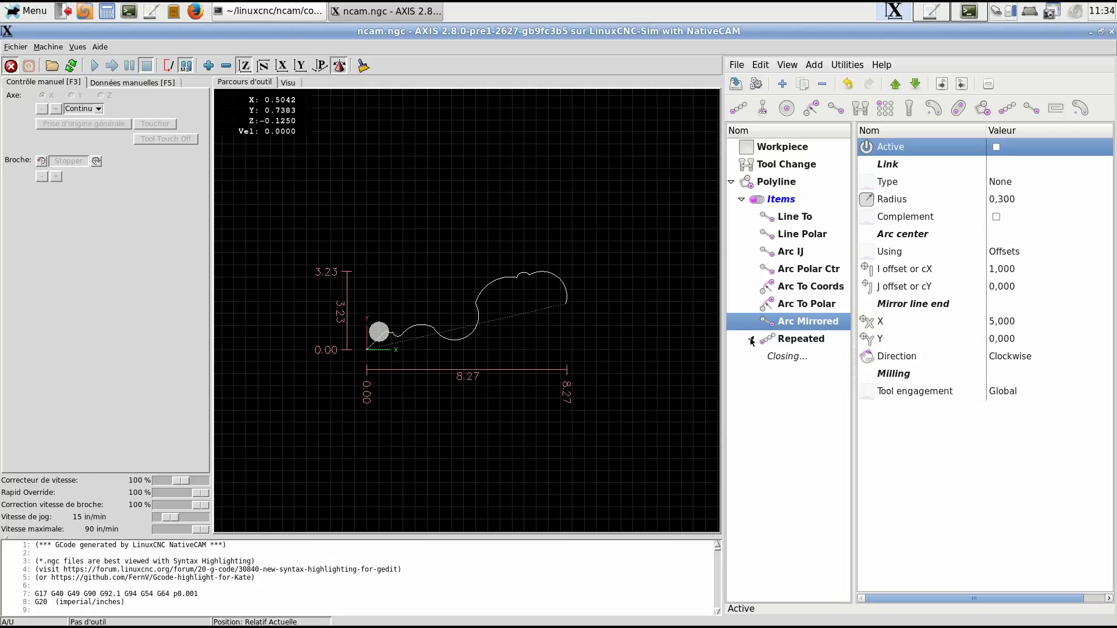
{"action": "double_click", "coordinate": [788, 341]}
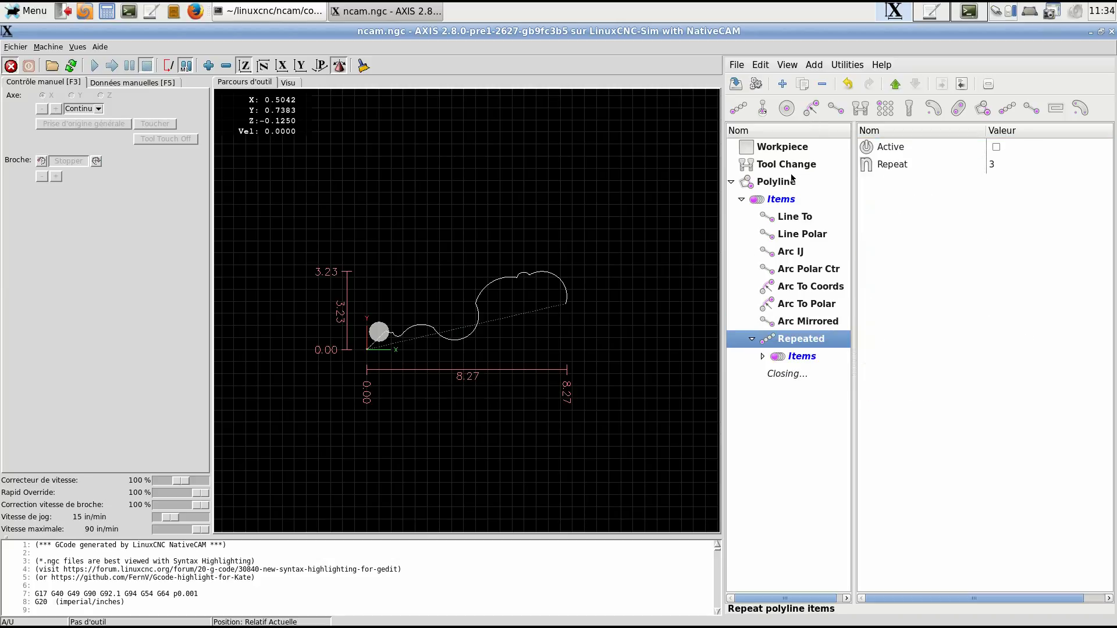
{"action": "left_click", "coordinate": [792, 322]}
{"action": "left_click", "coordinate": [794, 308]}
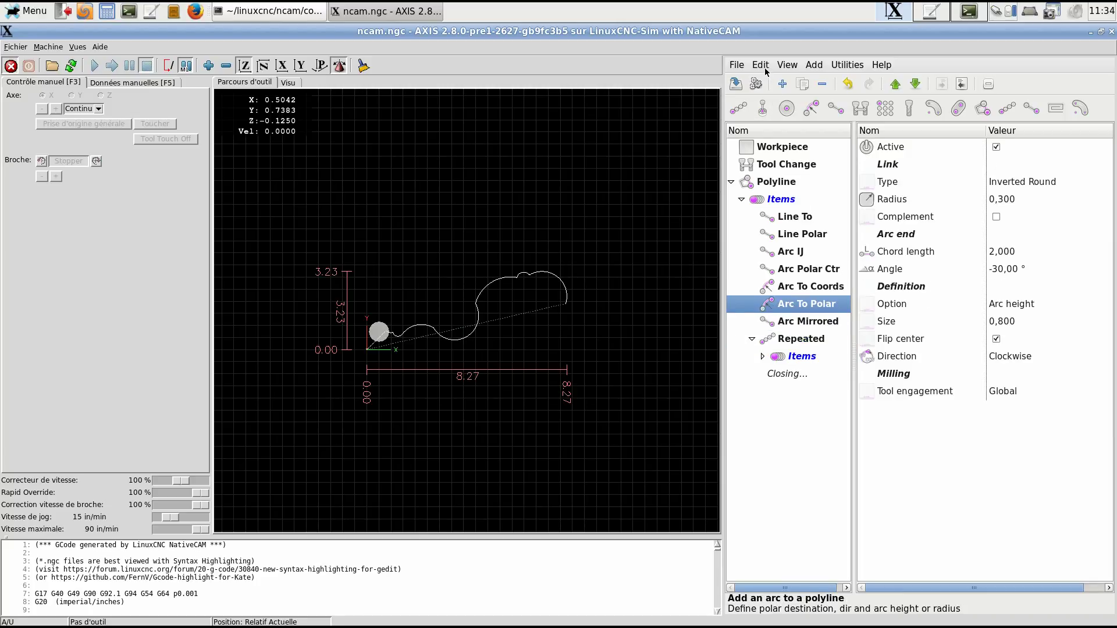
- Add a Mirror Items element after Arc To Polar
{"action": "left_click", "coordinate": [782, 83]}
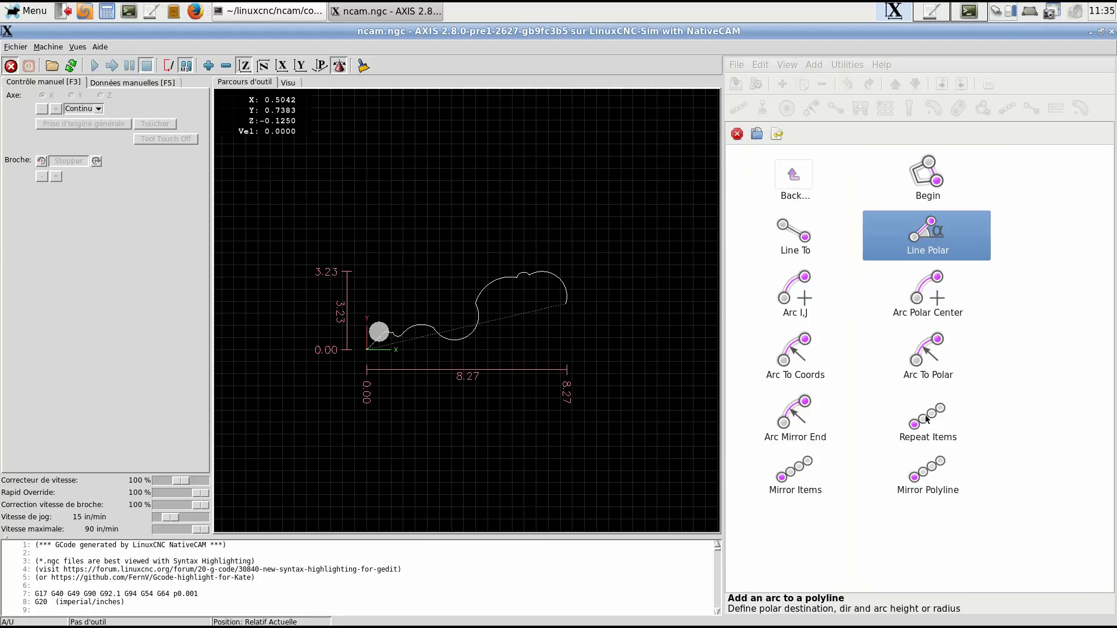
{"action": "left_click", "coordinate": [797, 476]}
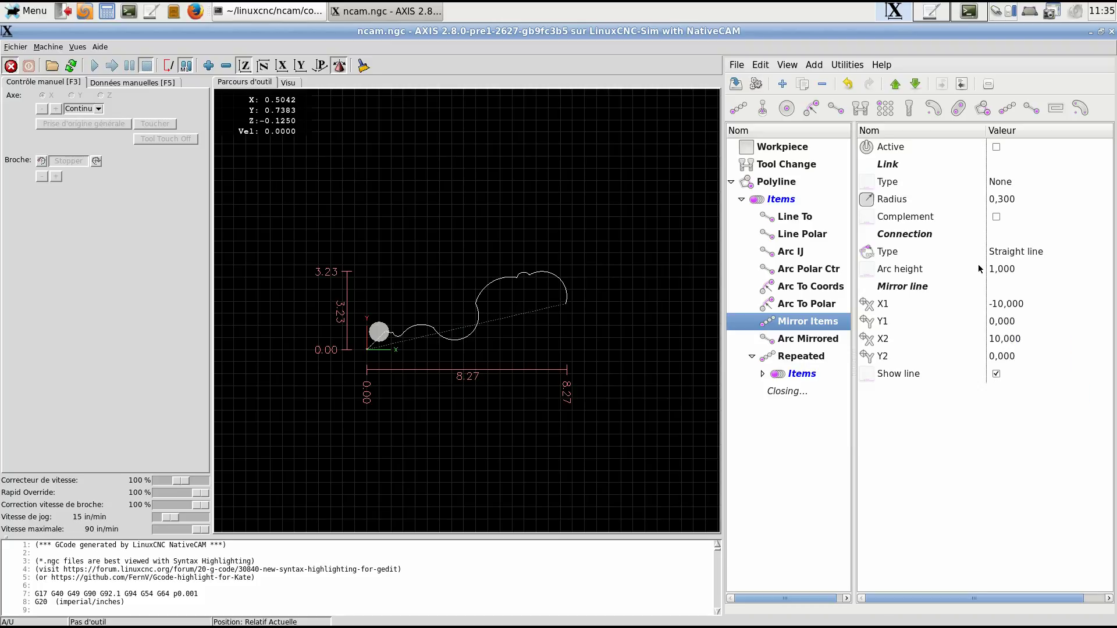
- Activate Mirror Items, inspect the mirrored path in 3D, and hide the mirror line
{"action": "left_click", "coordinate": [998, 152]}
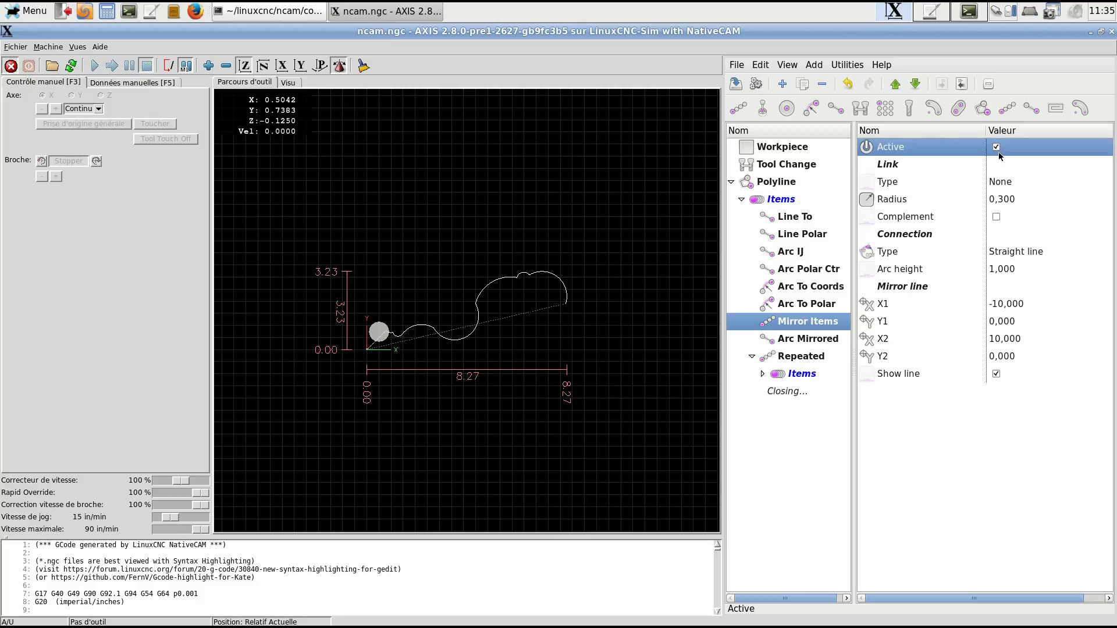
{"action": "scroll", "coordinate": [557, 349], "scroll_direction": "up", "scroll_amount": 5}
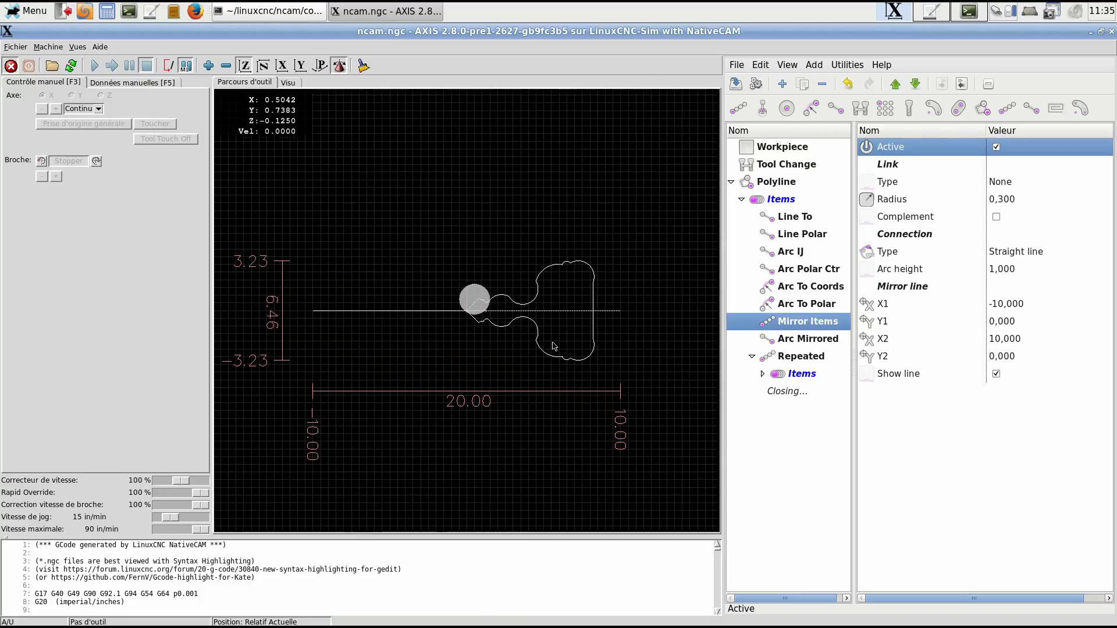
{"action": "middle_click_drag", "start_coordinate": [586, 276], "coordinate": [504, 254]}
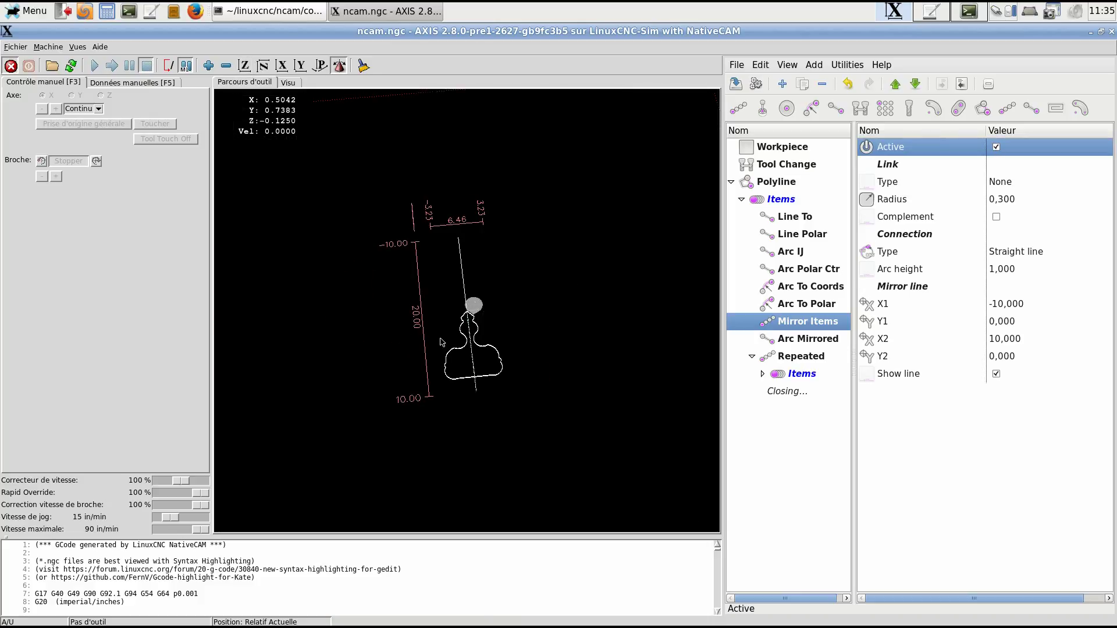
{"action": "middle_click_drag", "start_coordinate": [443, 342], "coordinate": [392, 184]}
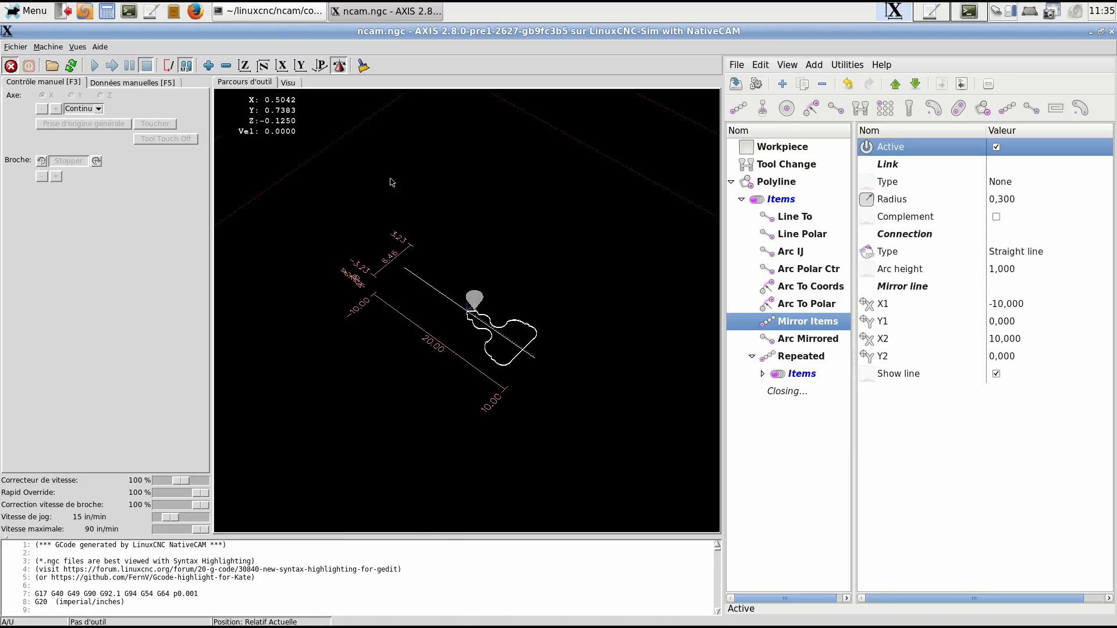
{"action": "left_click", "coordinate": [243, 66]}
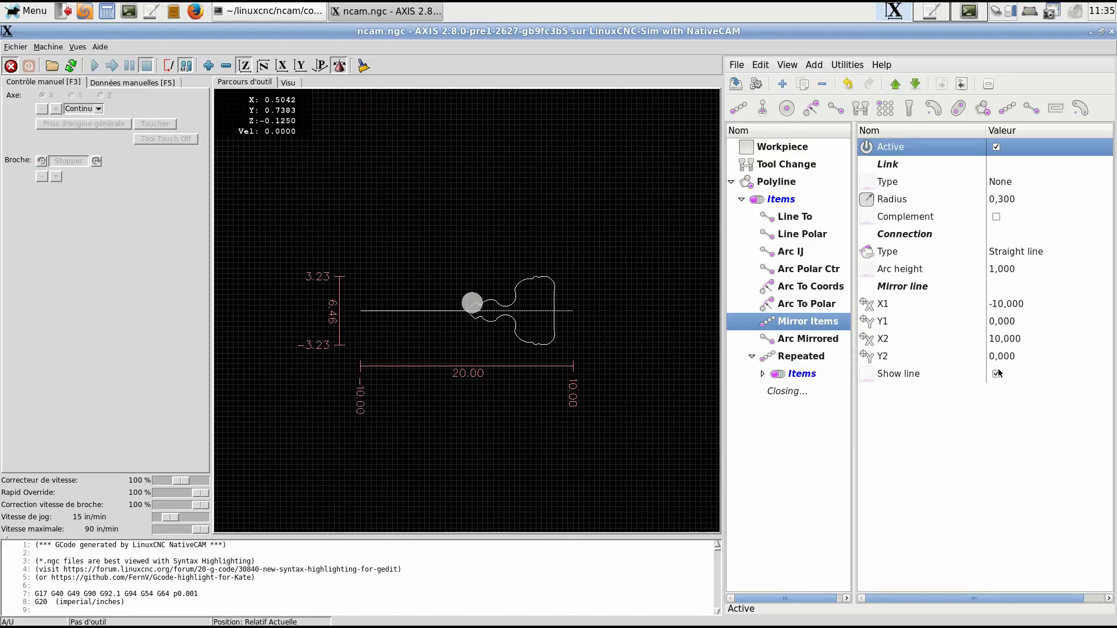
{"action": "left_click", "coordinate": [996, 373]}
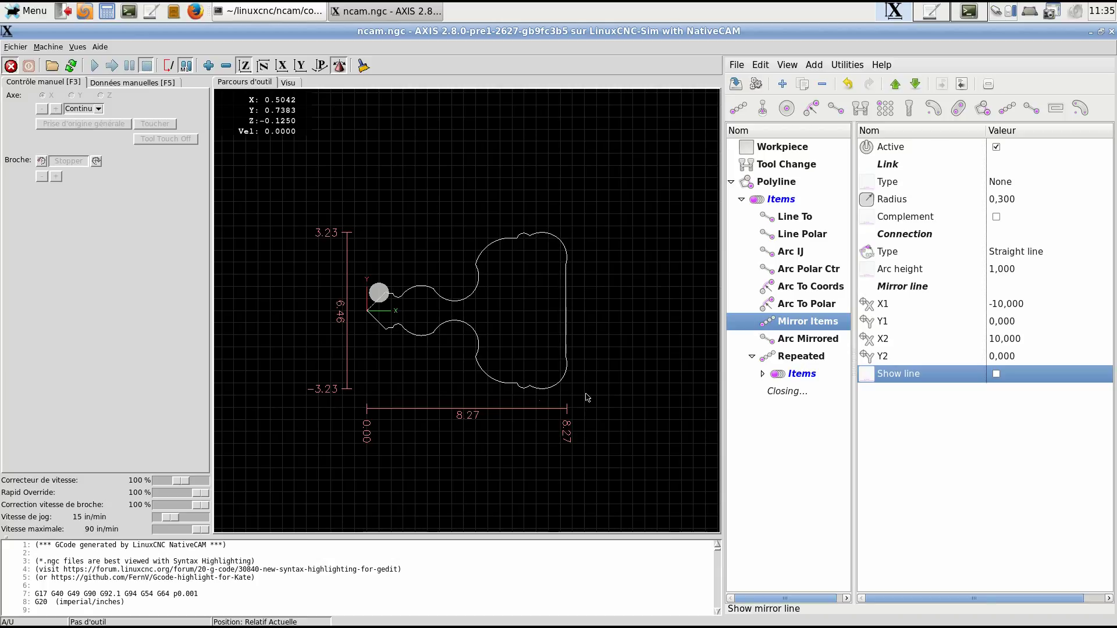
- Set the Mirror Items connection type to Arc clockwise
{"action": "left_click", "coordinate": [1028, 258]}
{"action": "left_click", "coordinate": [1028, 258]}
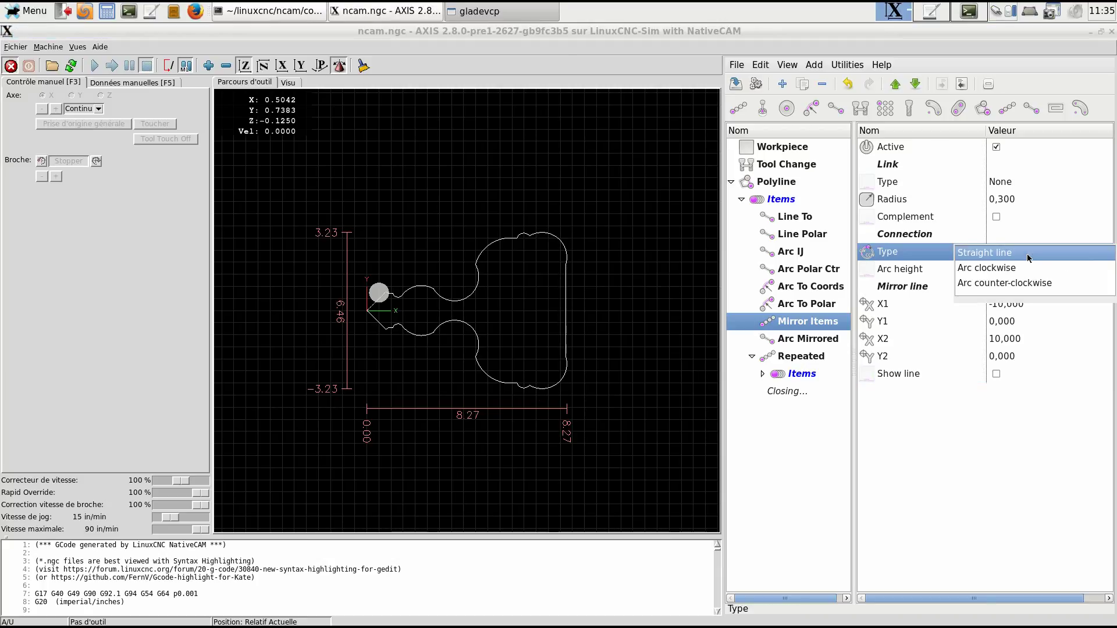
{"action": "left_click", "coordinate": [1003, 268]}
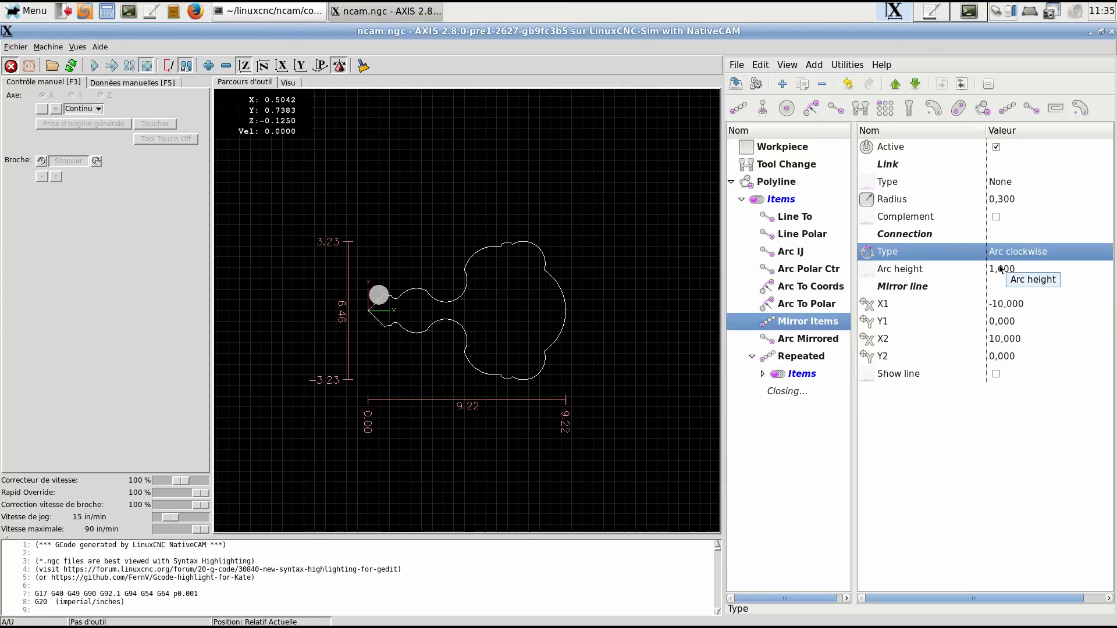
{"action": "left_click", "coordinate": [1010, 258]}
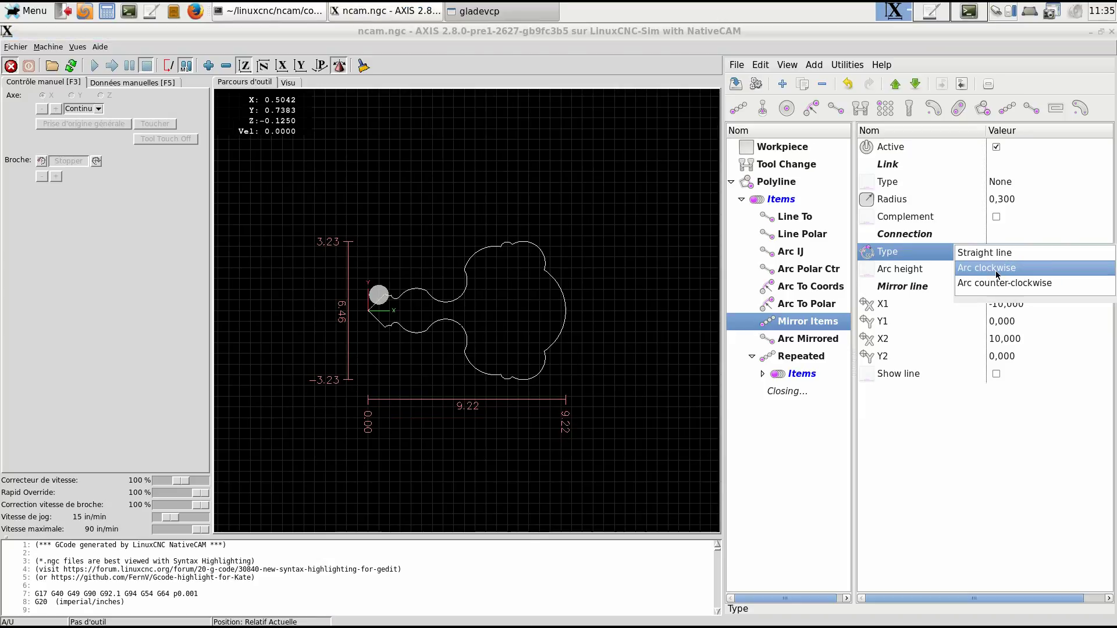
{"action": "left_click", "coordinate": [987, 284]}
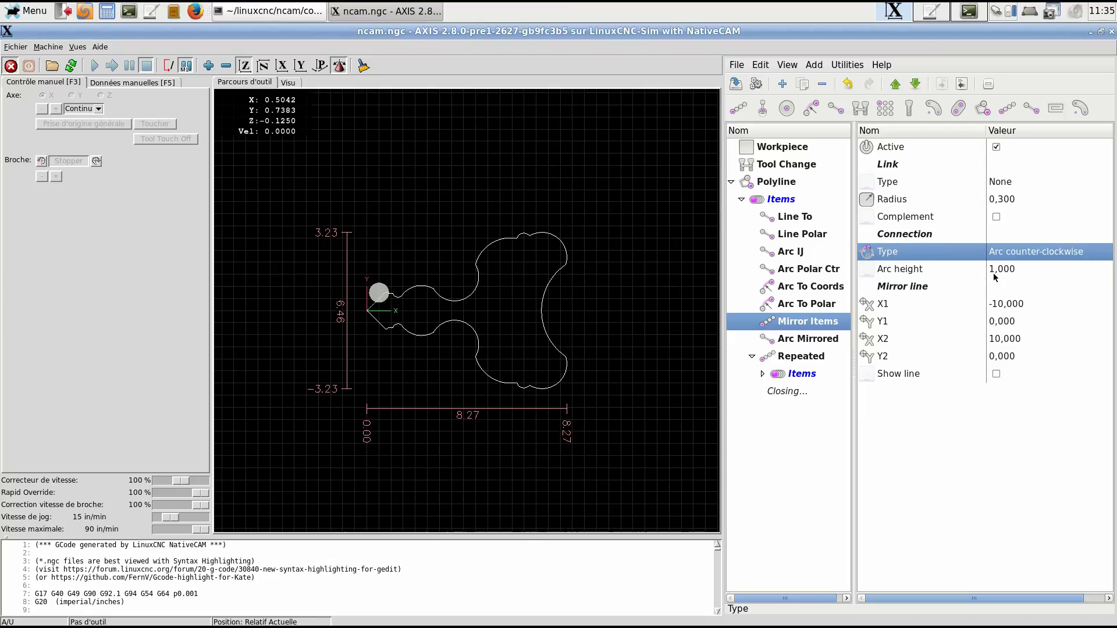
{"action": "left_click", "coordinate": [1011, 256]}
{"action": "left_click", "coordinate": [1003, 267]}
- Give the mirror link a Rounded type with radius 1,000
{"action": "left_click", "coordinate": [1011, 191]}
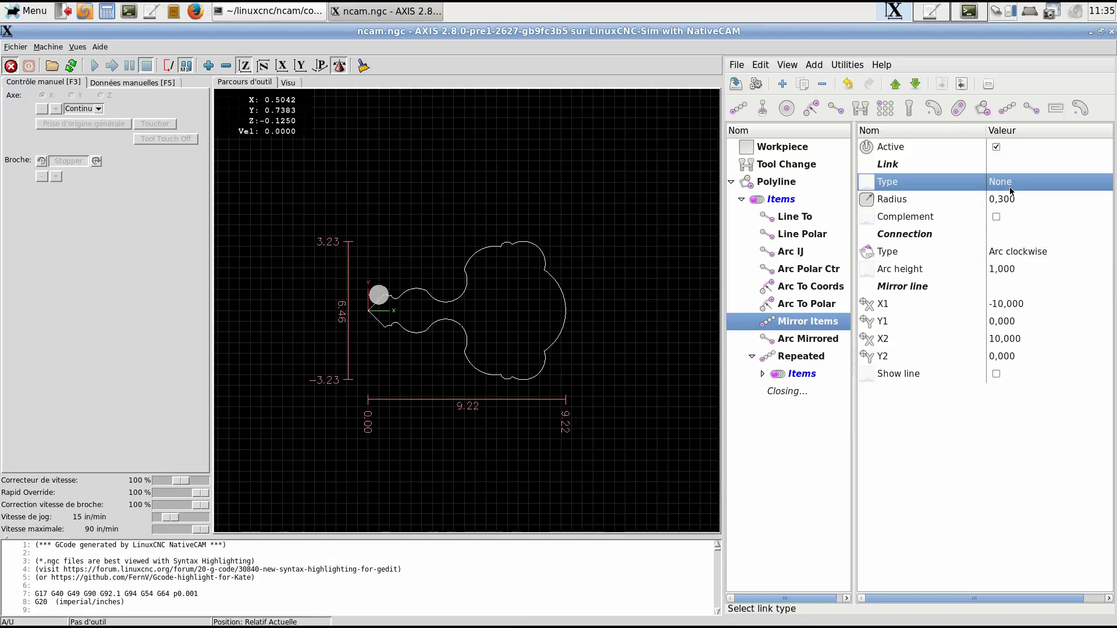
{"action": "left_click", "coordinate": [986, 199]}
{"action": "left_click", "coordinate": [1039, 204]}
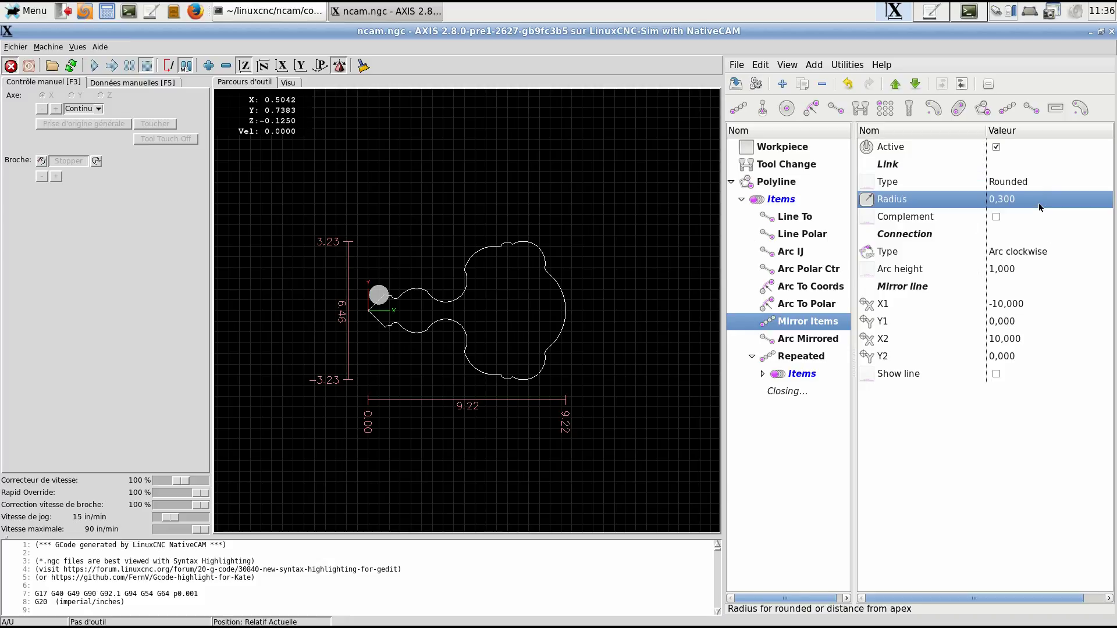
{"action": "type", "text": "1"}
{"action": "key", "text": "Return"}
{"action": "scroll", "coordinate": [570, 262], "scroll_direction": "up", "scroll_amount": 5}
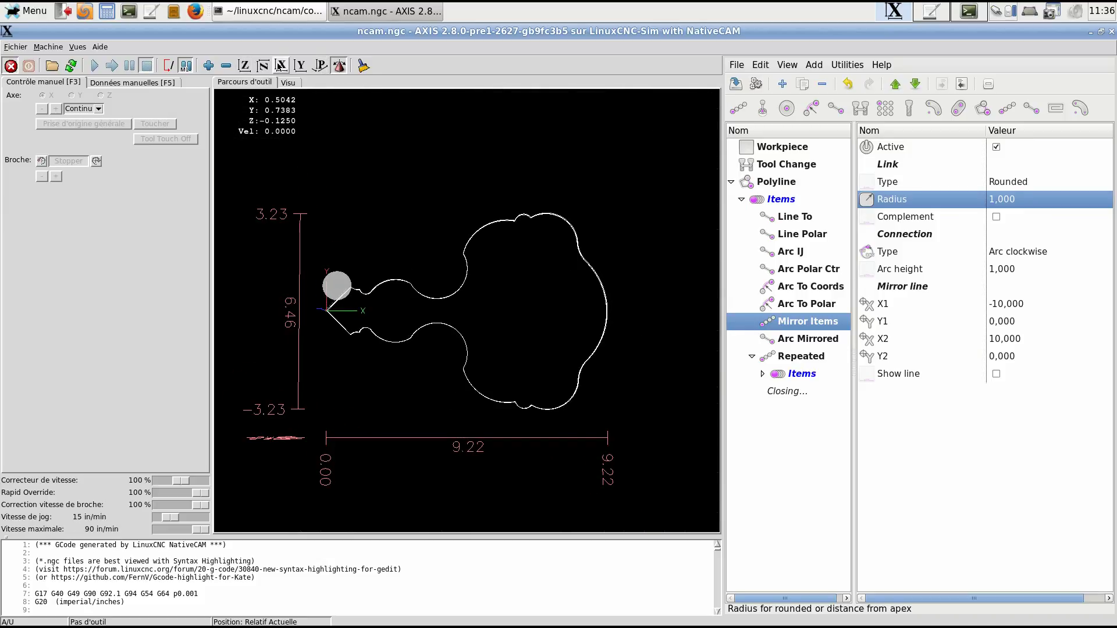
{"action": "left_click", "coordinate": [244, 65]}
{"action": "scroll", "coordinate": [466, 337], "scroll_direction": "up", "scroll_amount": 4}
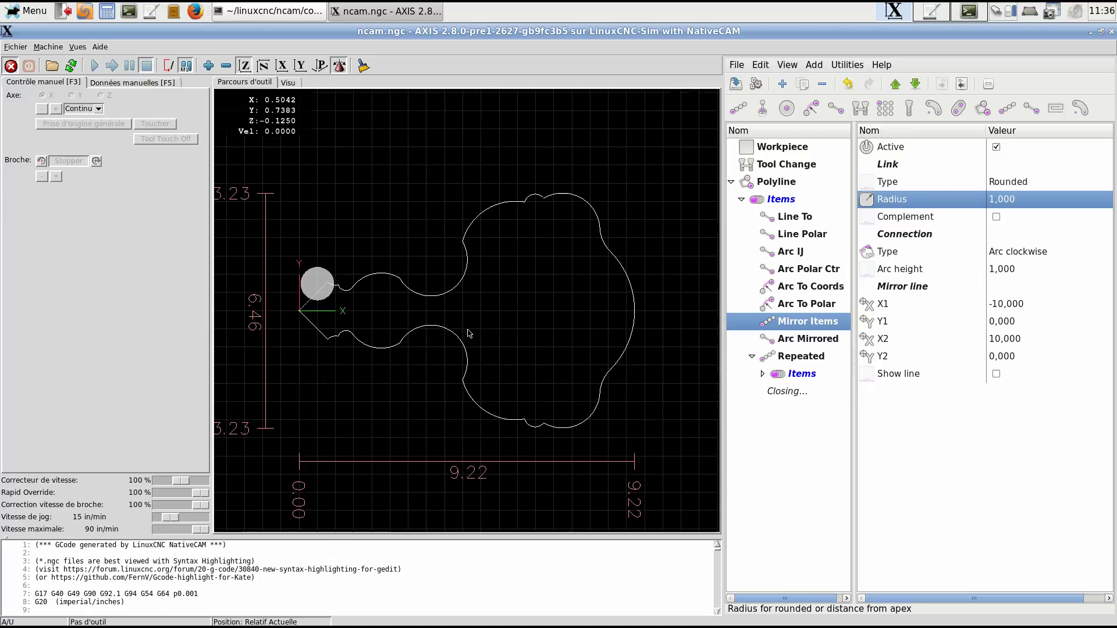
- Leave Arc Mirrored switched off and reactivate the Repeated group with 3 repetitions
{"action": "left_click", "coordinate": [804, 339]}
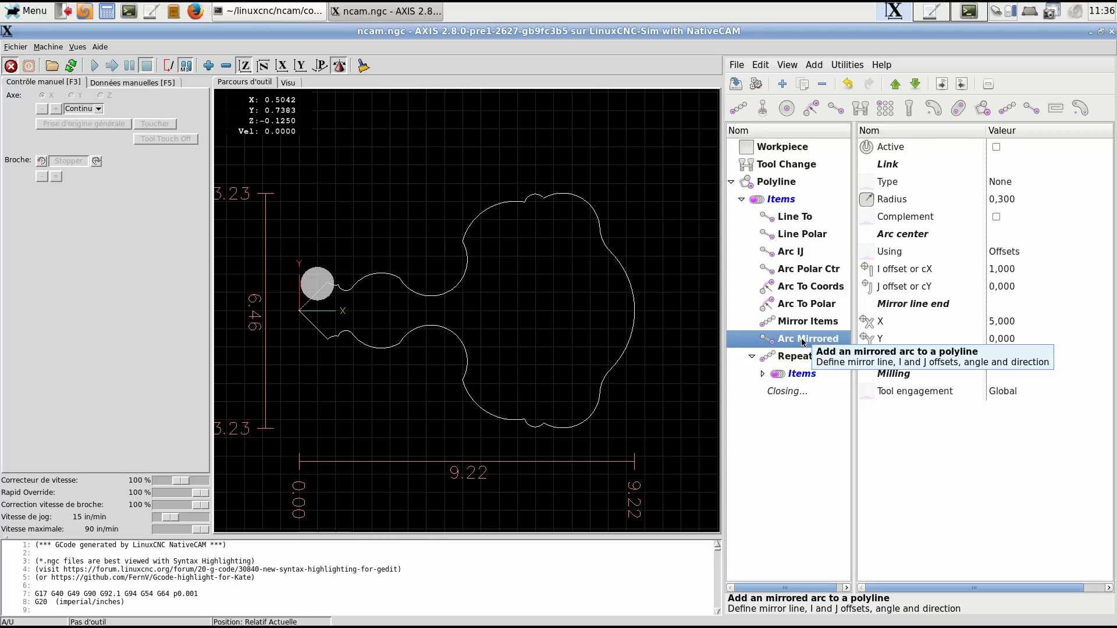
{"action": "left_click", "coordinate": [999, 152]}
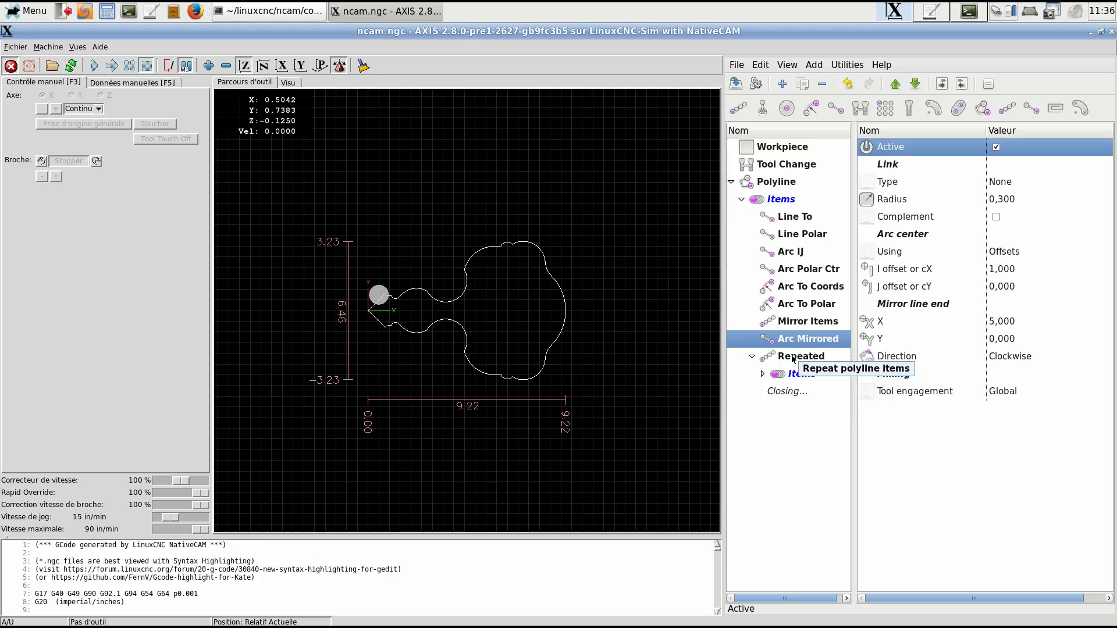
{"action": "left_click", "coordinate": [792, 358]}
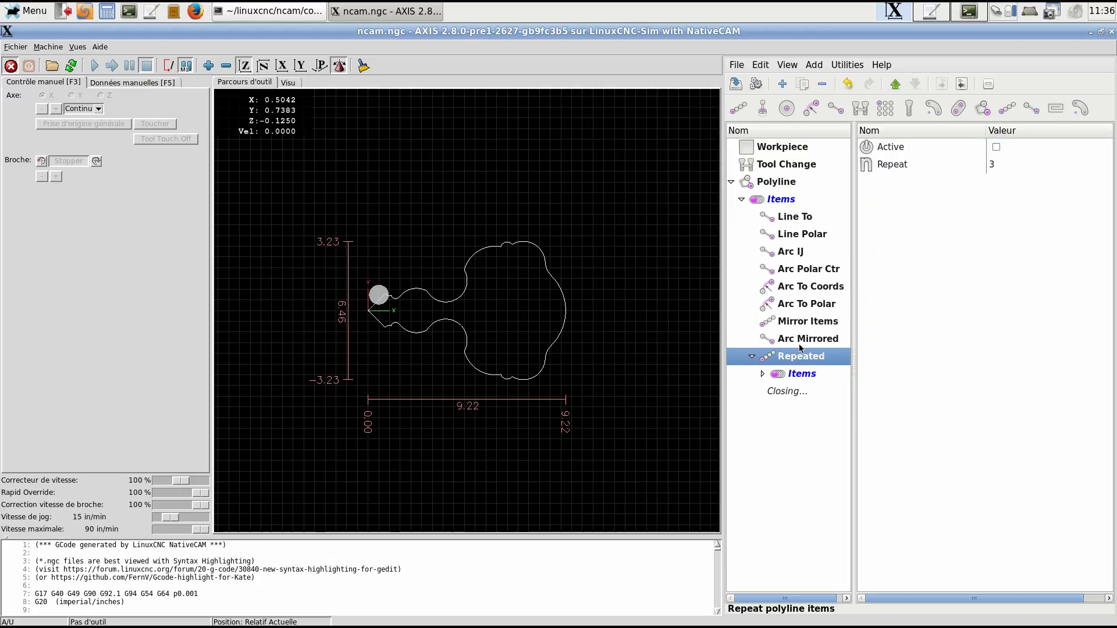
{"action": "left_click", "coordinate": [805, 338]}
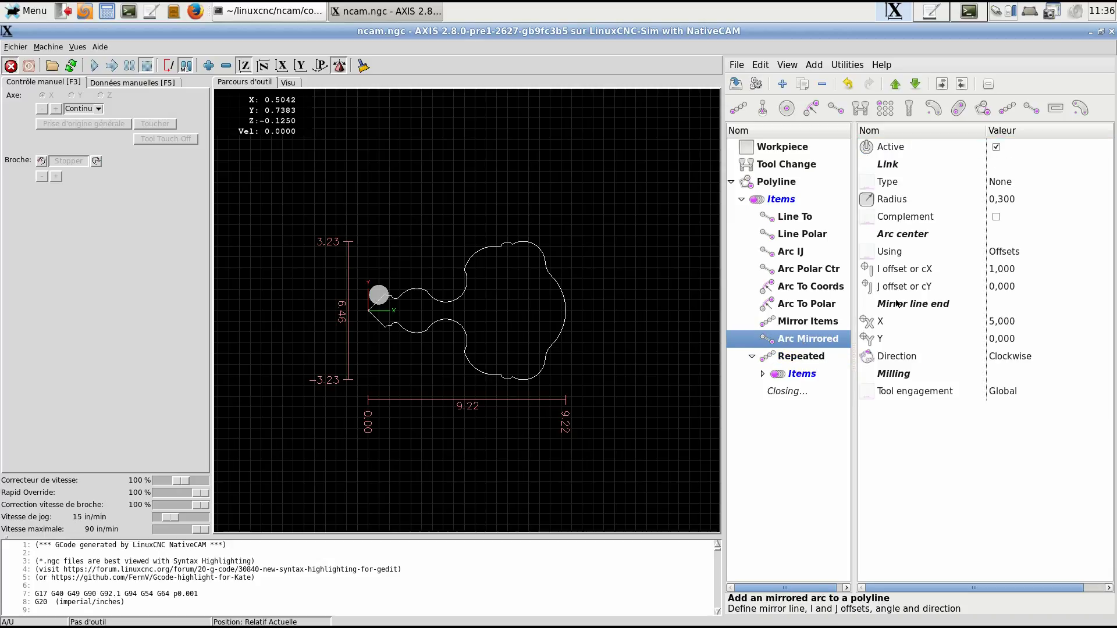
{"action": "left_click", "coordinate": [998, 147]}
{"action": "left_click", "coordinate": [805, 357]}
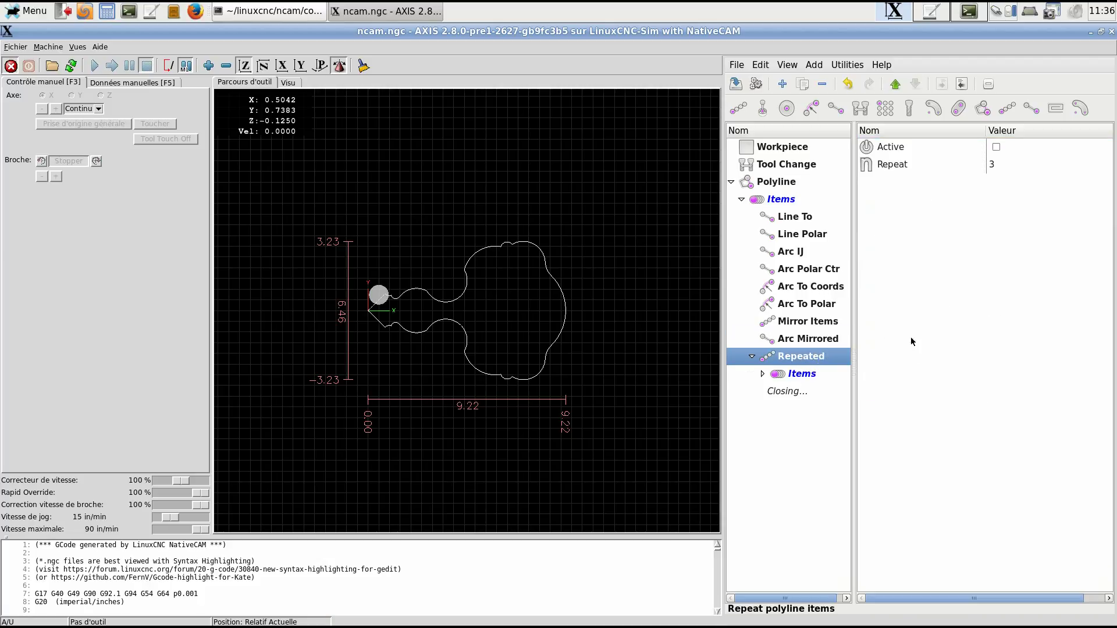
{"action": "left_click", "coordinate": [995, 147]}
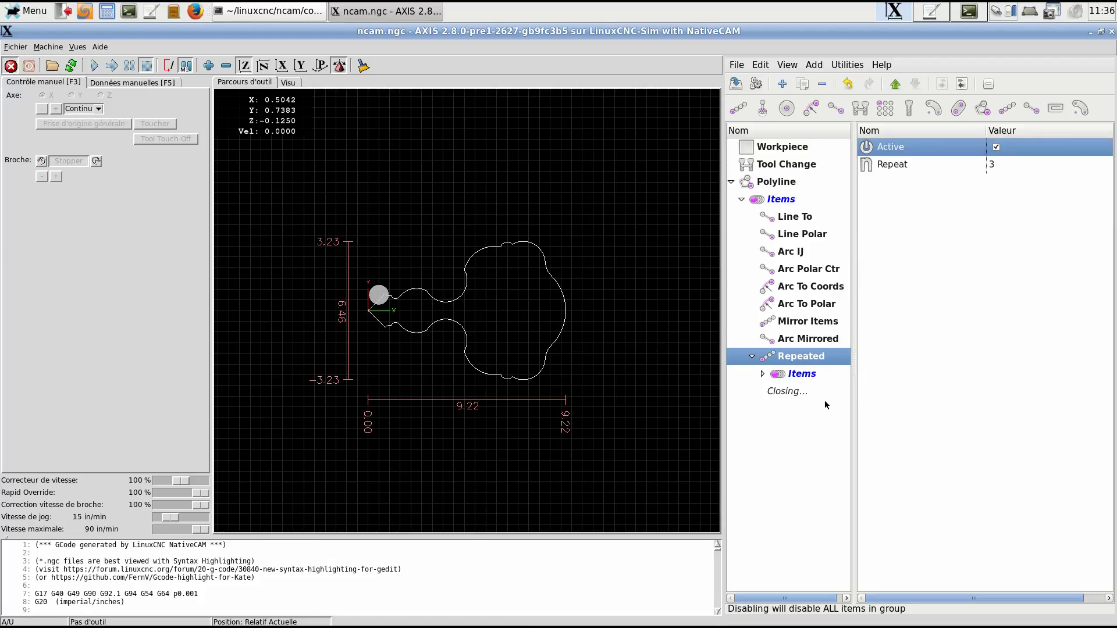
{"action": "scroll", "coordinate": [465, 368], "scroll_direction": "up", "scroll_amount": 3}
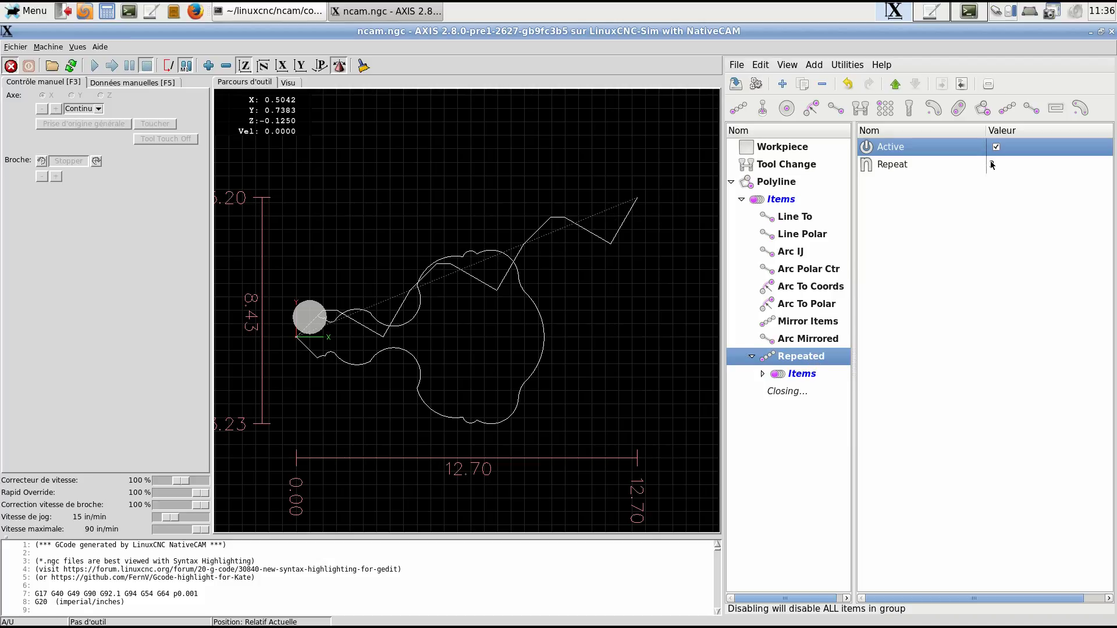
- Collapse the Repeated group, move Arc Mirrored below it, and make Arc Mirrored active
{"action": "double_click", "coordinate": [790, 373]}
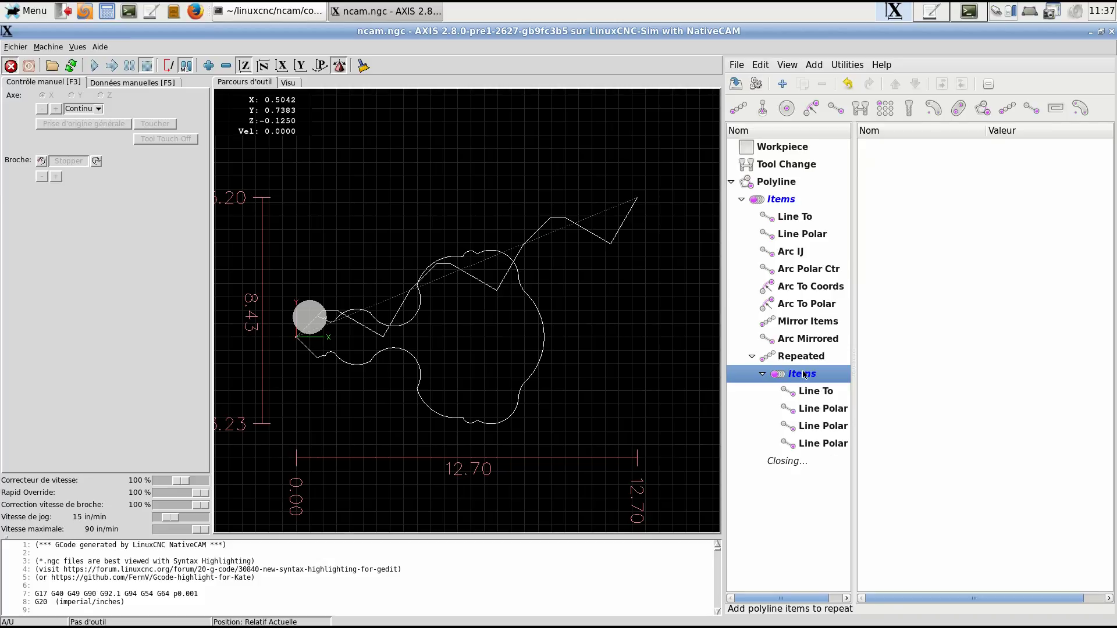
{"action": "left_click", "coordinate": [817, 361]}
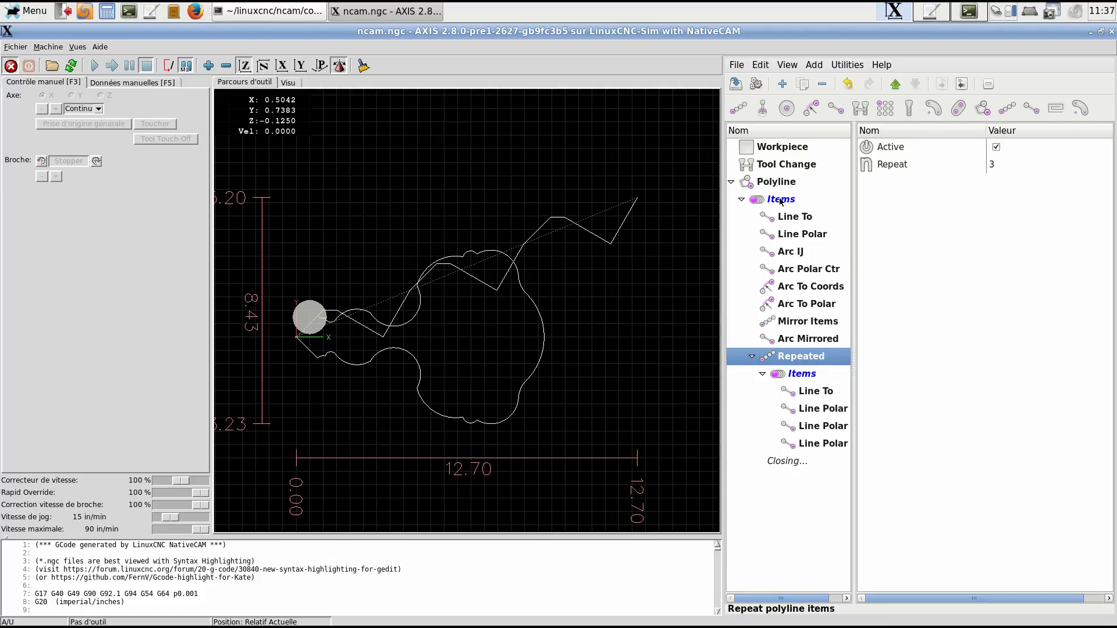
{"action": "left_click", "coordinate": [751, 356]}
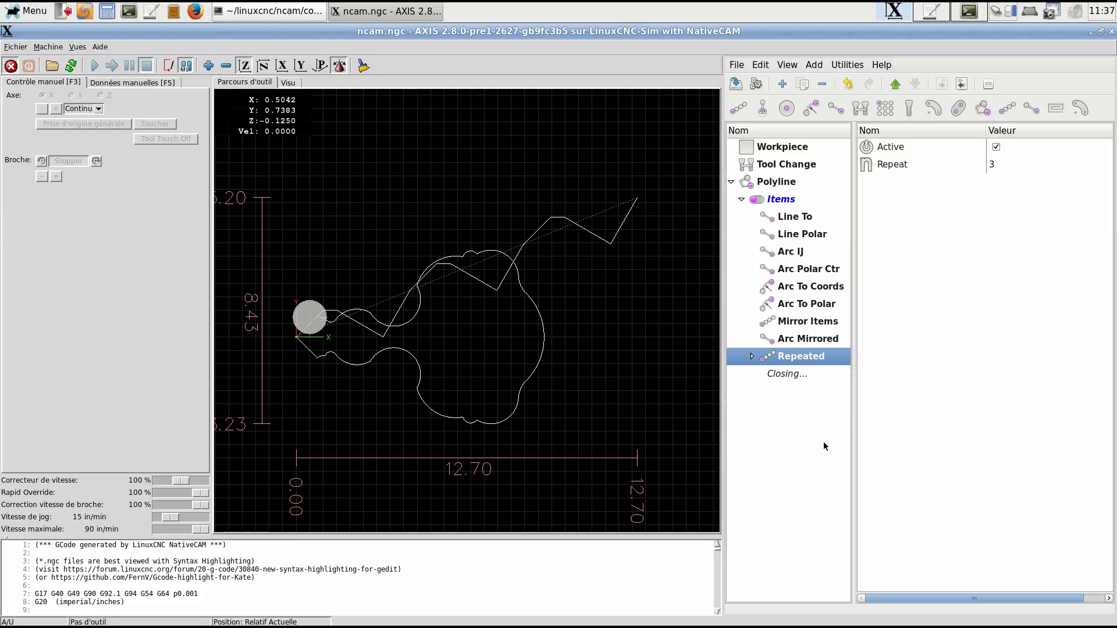
{"action": "left_click", "coordinate": [817, 340]}
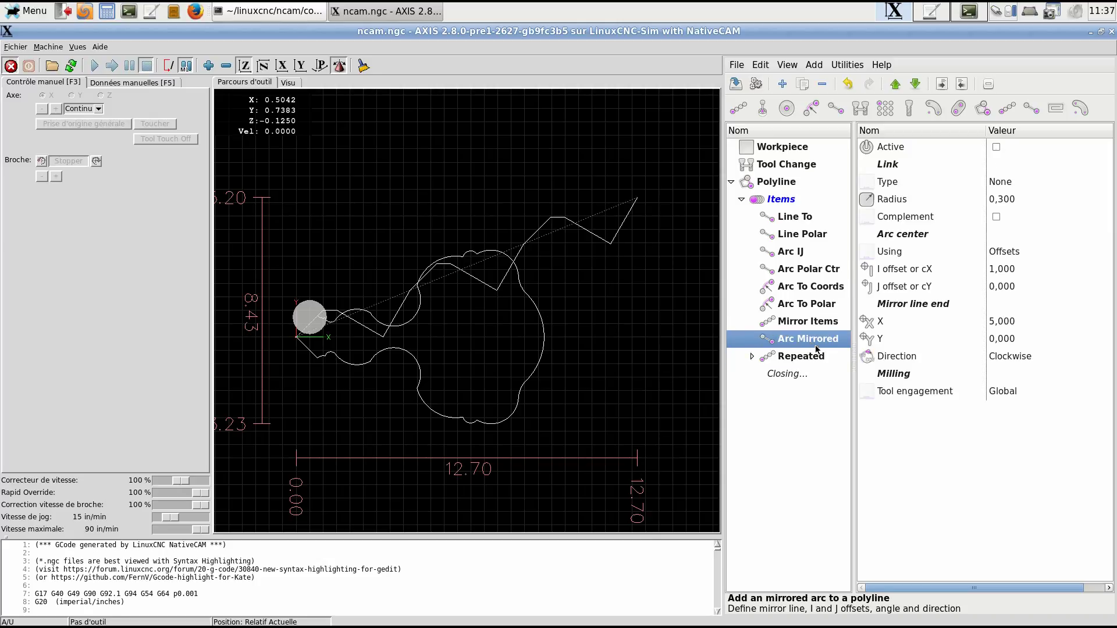
{"action": "left_click", "coordinate": [915, 84]}
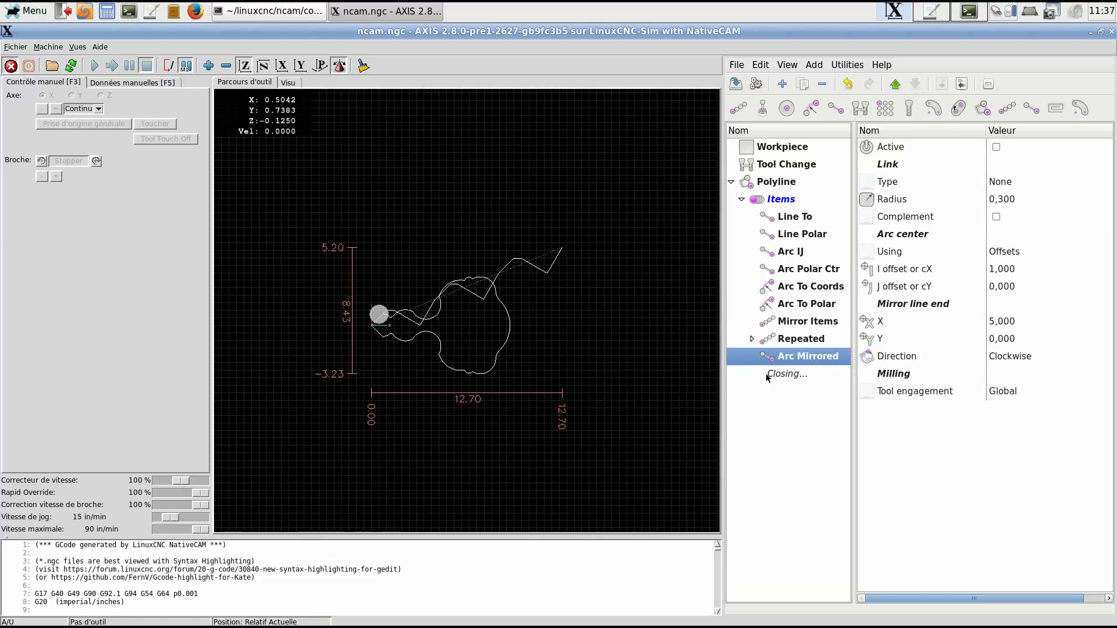
{"action": "left_click", "coordinate": [998, 150]}
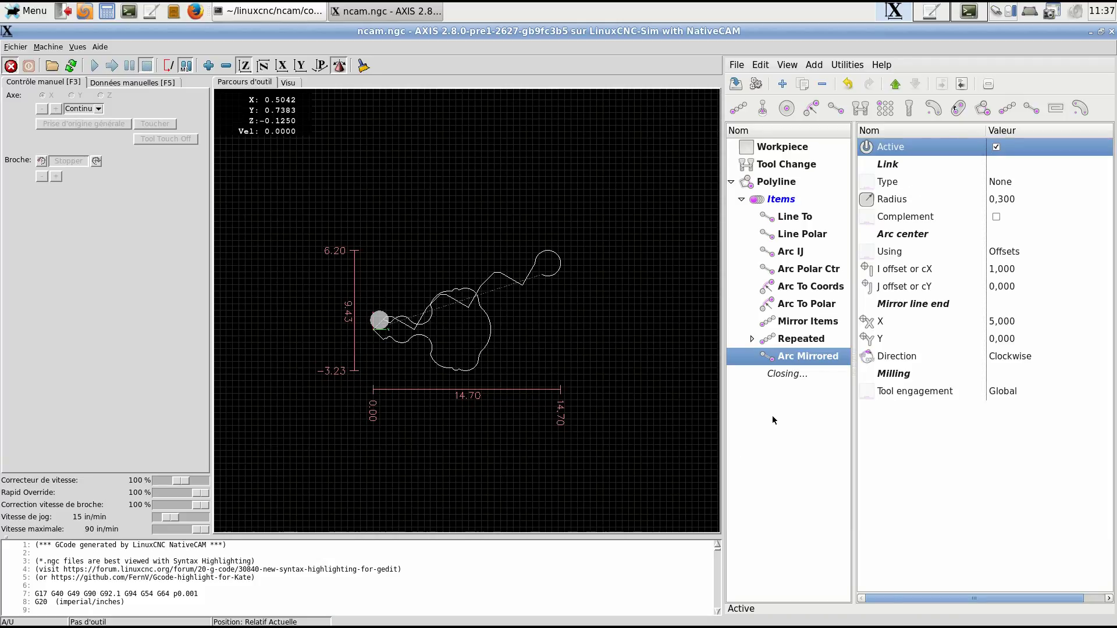
{"action": "scroll", "coordinate": [560, 261], "scroll_direction": "up", "scroll_amount": 4}
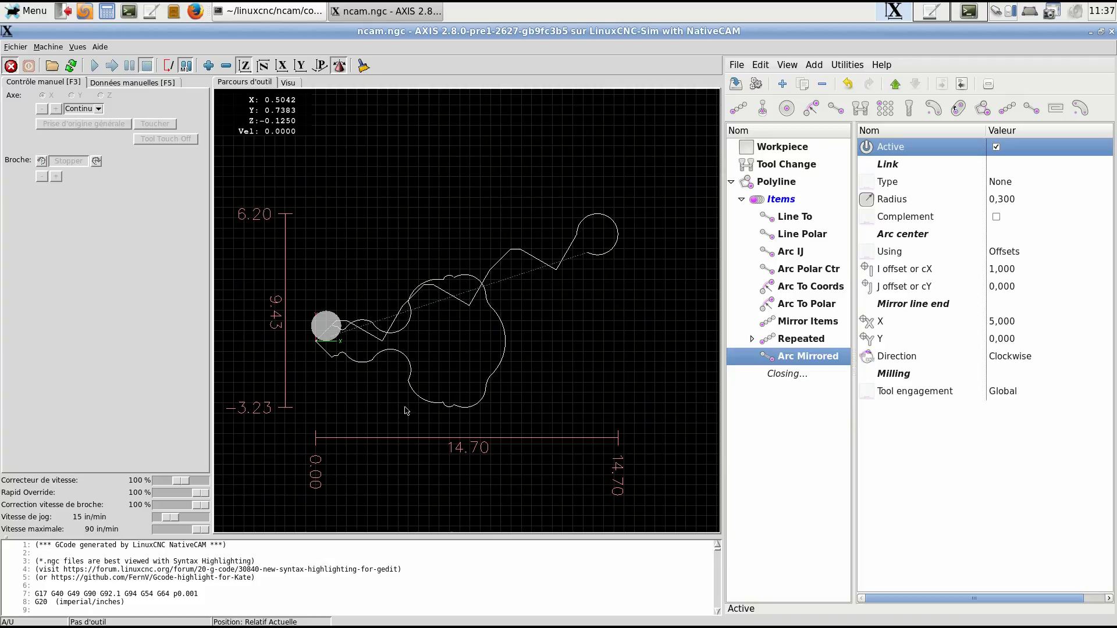
- Set the Polyline's Close item to Straight line
{"action": "left_click", "coordinate": [790, 375]}
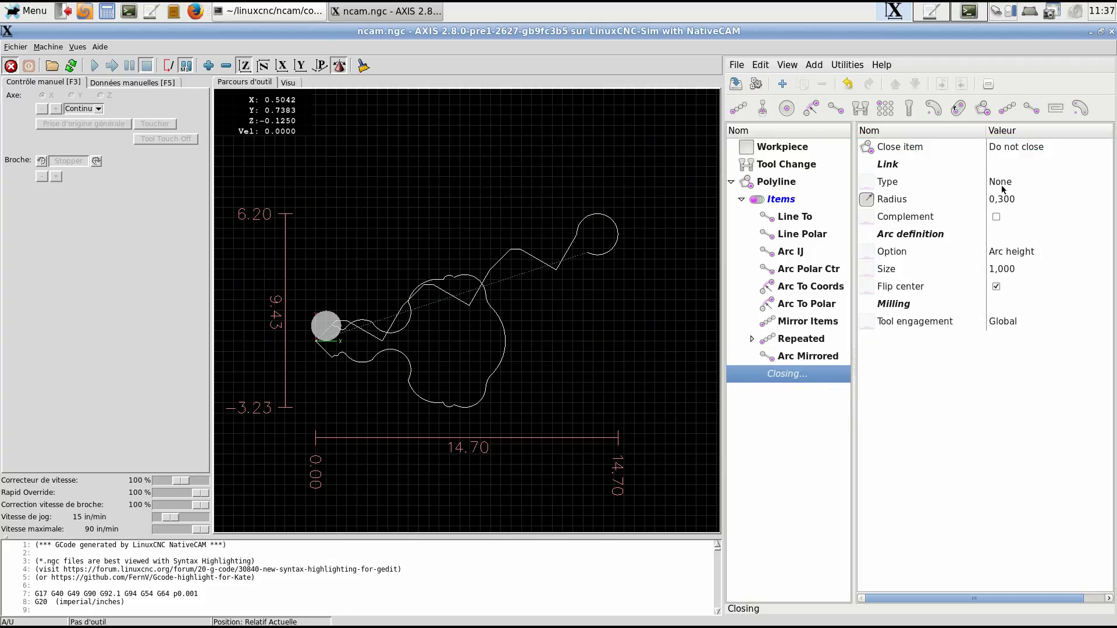
{"action": "left_click", "coordinate": [1011, 147]}
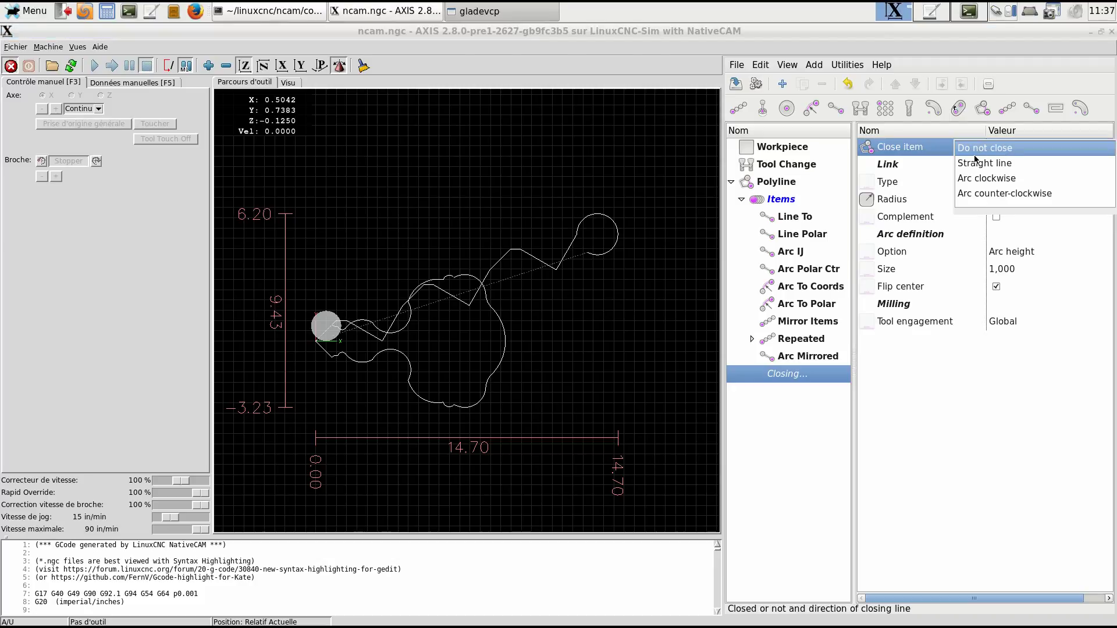
{"action": "left_click", "coordinate": [969, 163]}
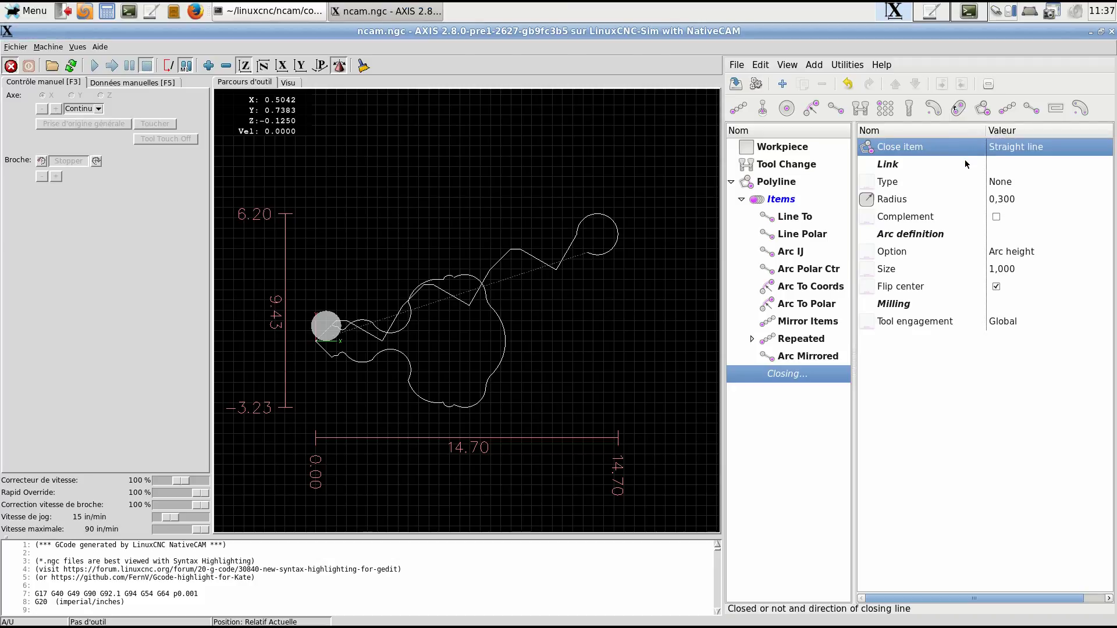
{"action": "scroll", "coordinate": [489, 377], "scroll_direction": "up", "scroll_amount": 4}
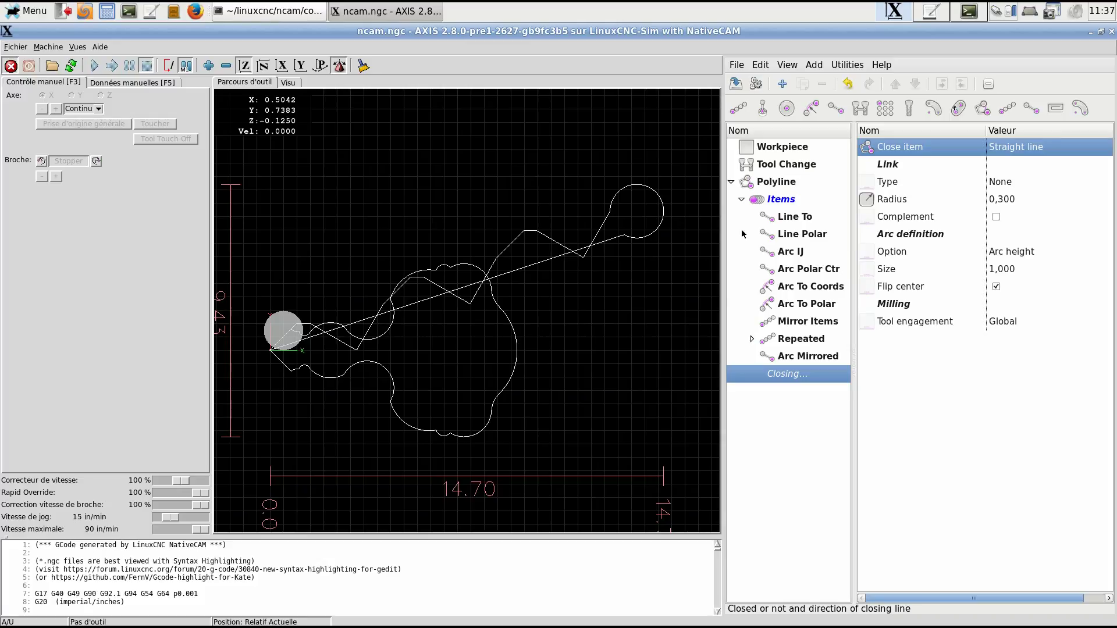
- Add a Circle by Center item from Basic Shapes to the Polyline
{"action": "left_click", "coordinate": [774, 185]}
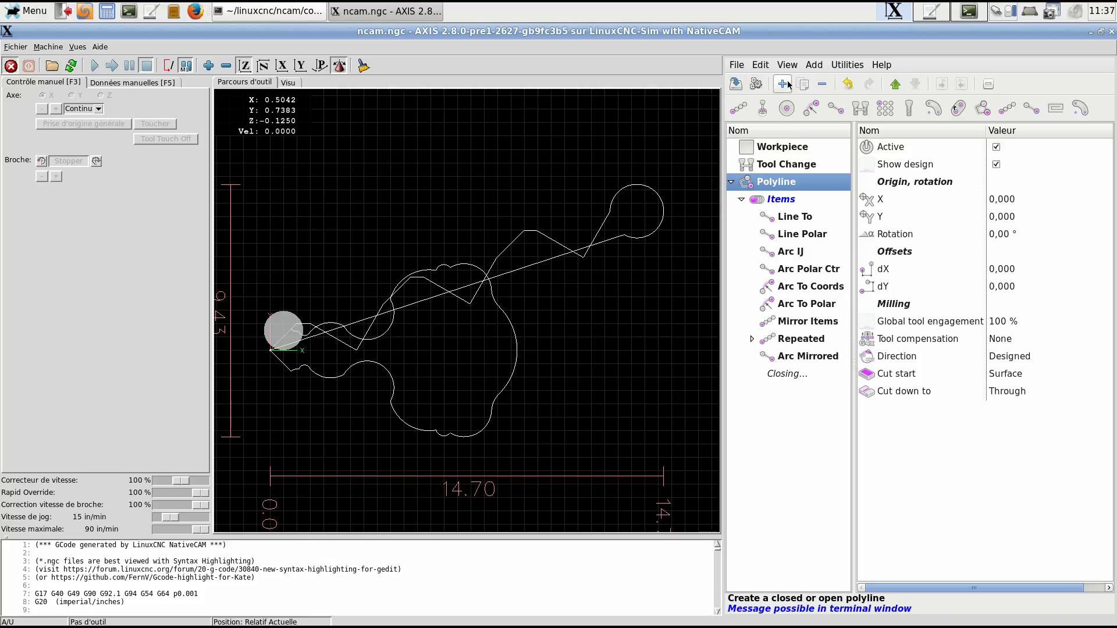
{"action": "left_click", "coordinate": [814, 65]}
{"action": "mouse_move", "coordinate": [825, 83]}
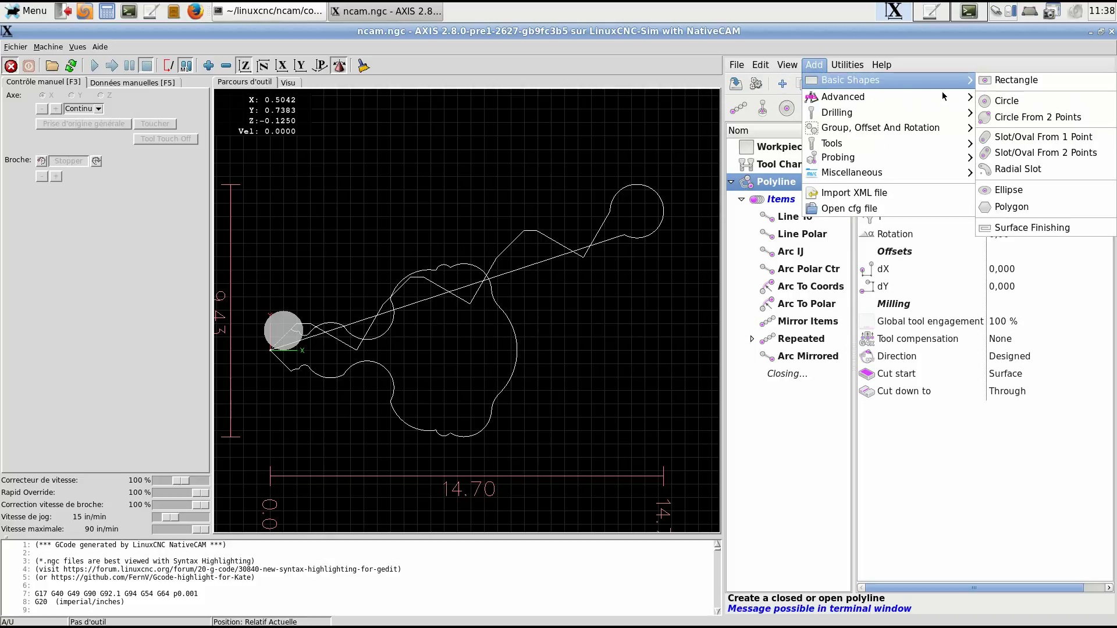
{"action": "left_click", "coordinate": [1002, 101]}
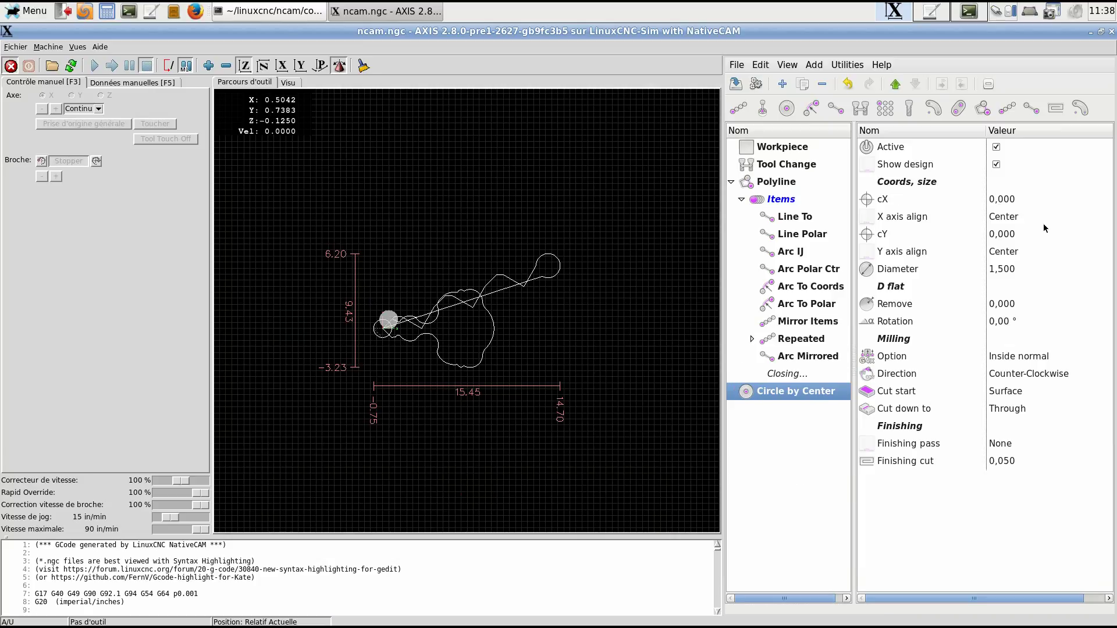
- Set the circle's centre cY to 6, keeping diameter 1.5 at cX 0
{"action": "left_click", "coordinate": [1024, 238]}
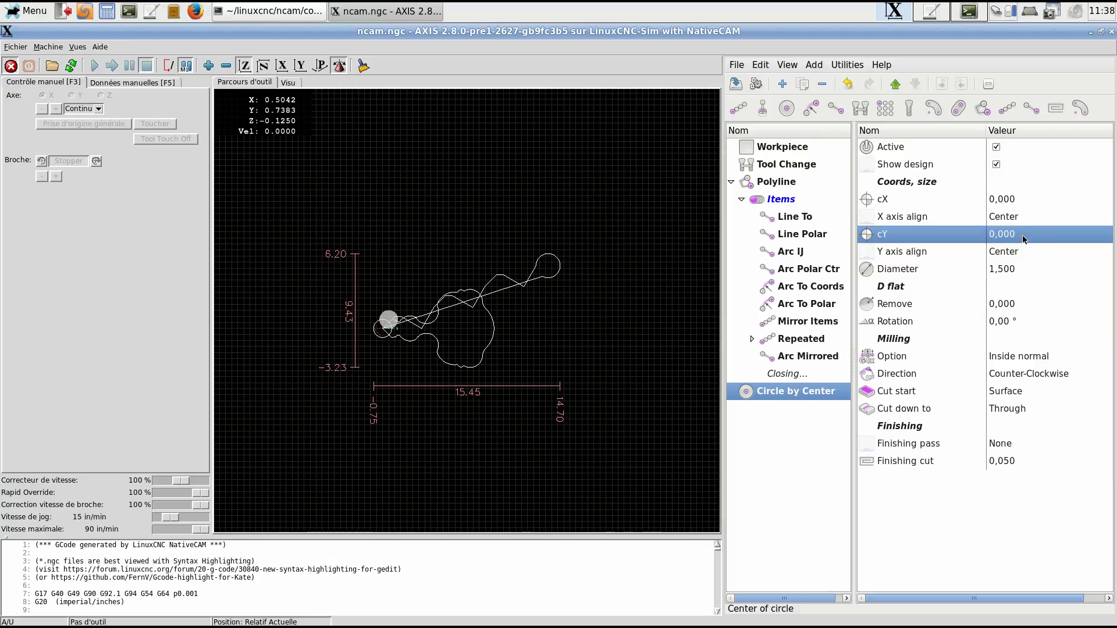
{"action": "left_click", "coordinate": [1024, 238]}
{"action": "type", "text": "6"}
{"action": "key", "text": "Return"}
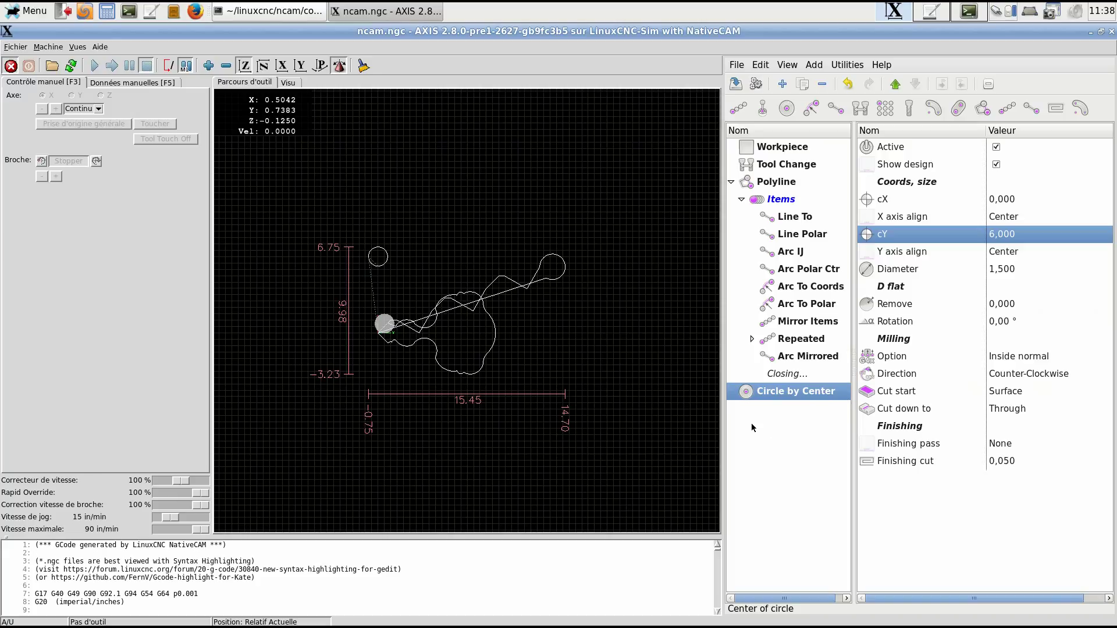
{"action": "left_click", "coordinate": [783, 85]}
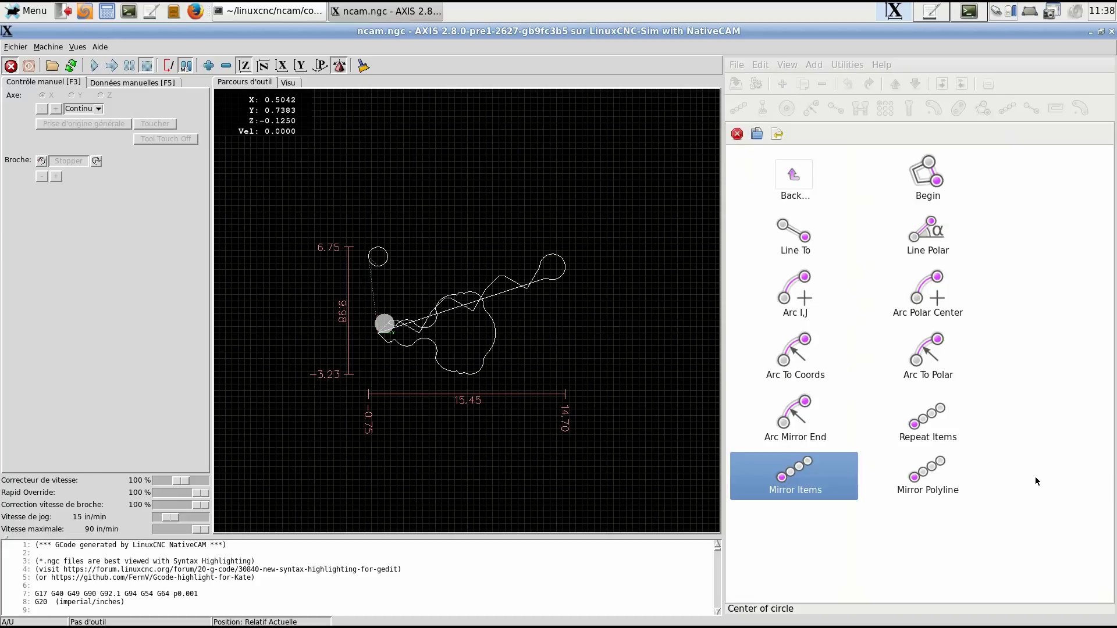
- Add a Mirror Polyline item mirrored about the Y axis
{"action": "left_click", "coordinate": [930, 474]}
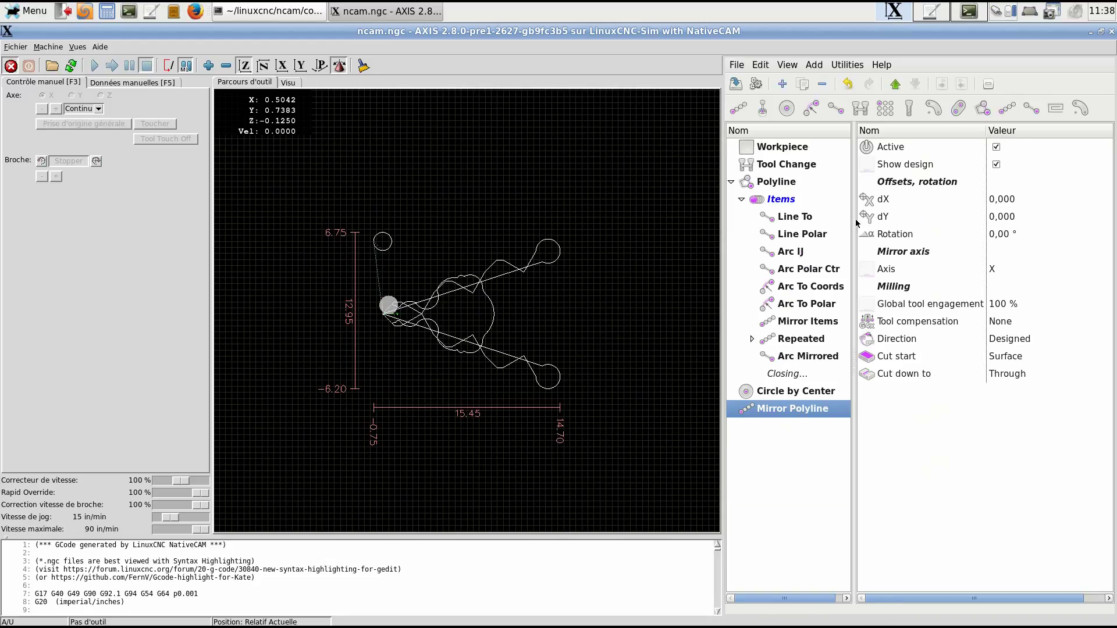
{"action": "left_click", "coordinate": [992, 274]}
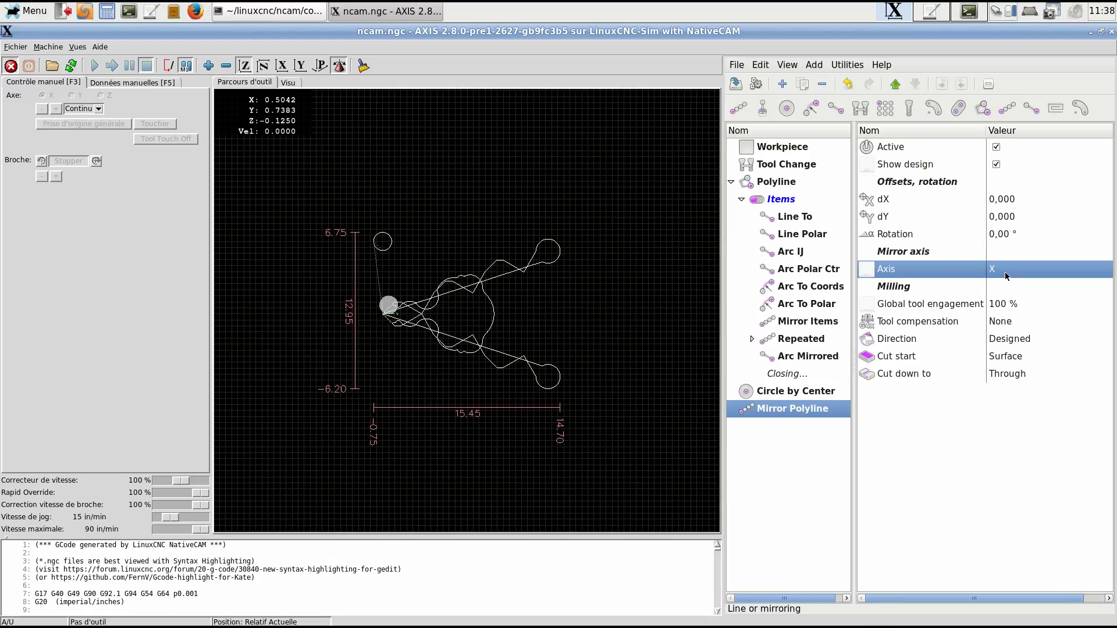
{"action": "left_click", "coordinate": [992, 275]}
{"action": "left_click", "coordinate": [981, 286]}
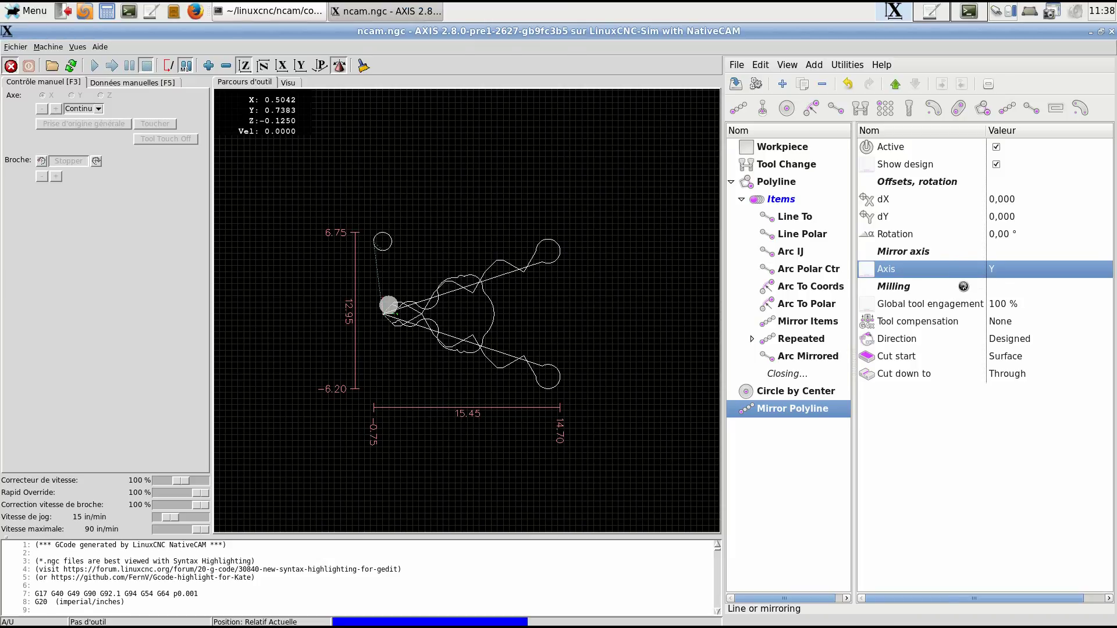
{"action": "scroll", "coordinate": [423, 357], "scroll_direction": "up", "scroll_amount": 2}
{"action": "scroll", "coordinate": [423, 356], "scroll_direction": "up", "scroll_amount": 1}
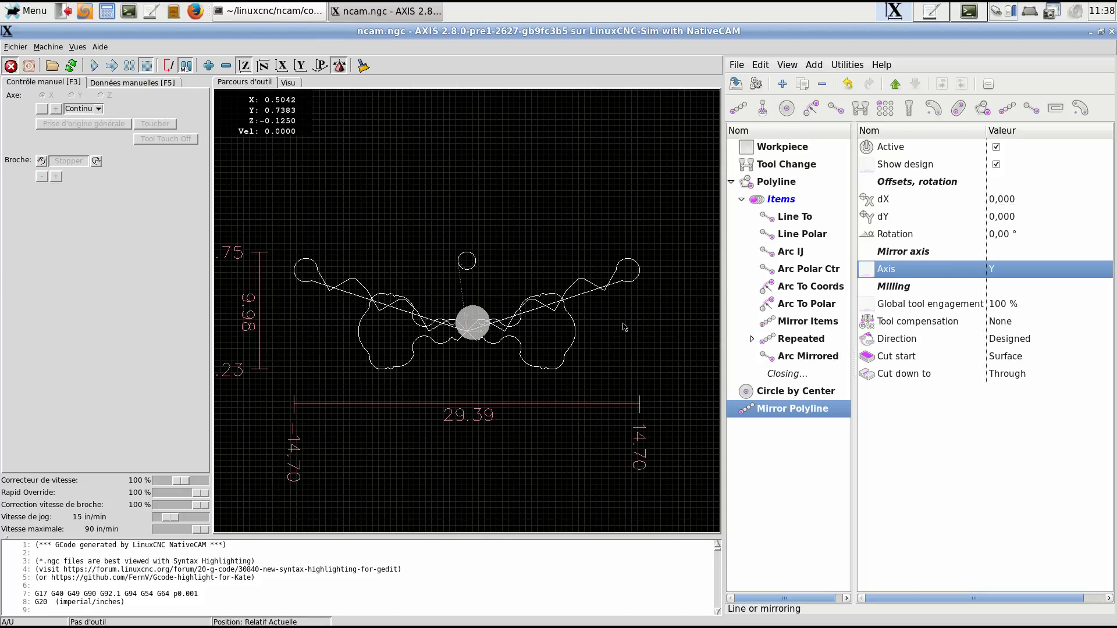
- Give the Mirror Polyline offsets dX -3 and dY 5 with a 45° rotation
{"action": "left_click", "coordinate": [1034, 200]}
{"action": "type", "text": "-3"}
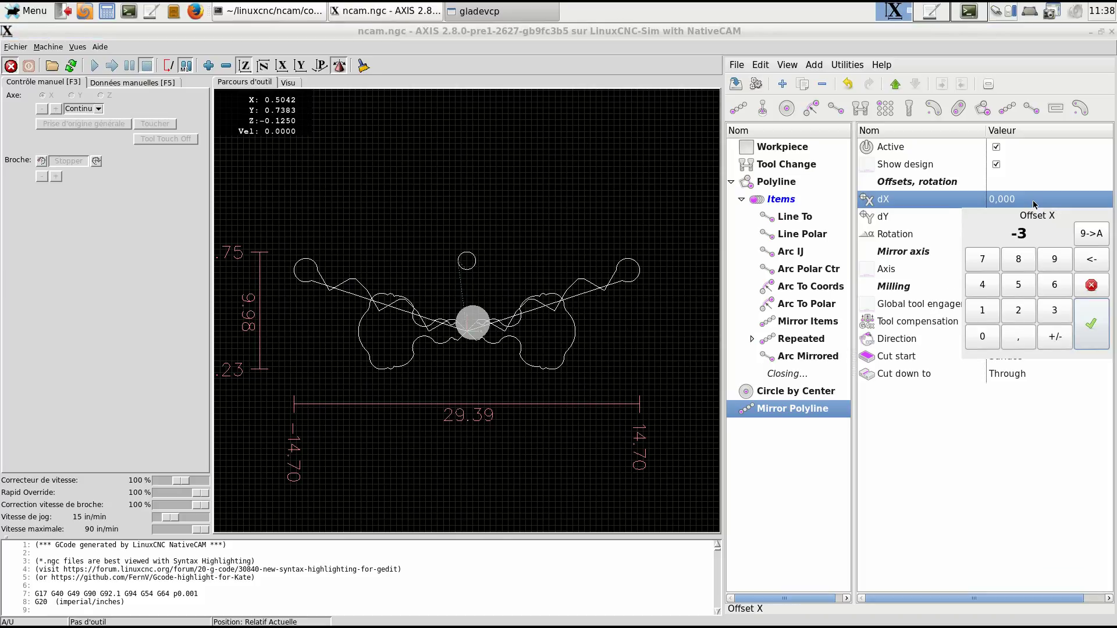
{"action": "key", "text": "Return"}
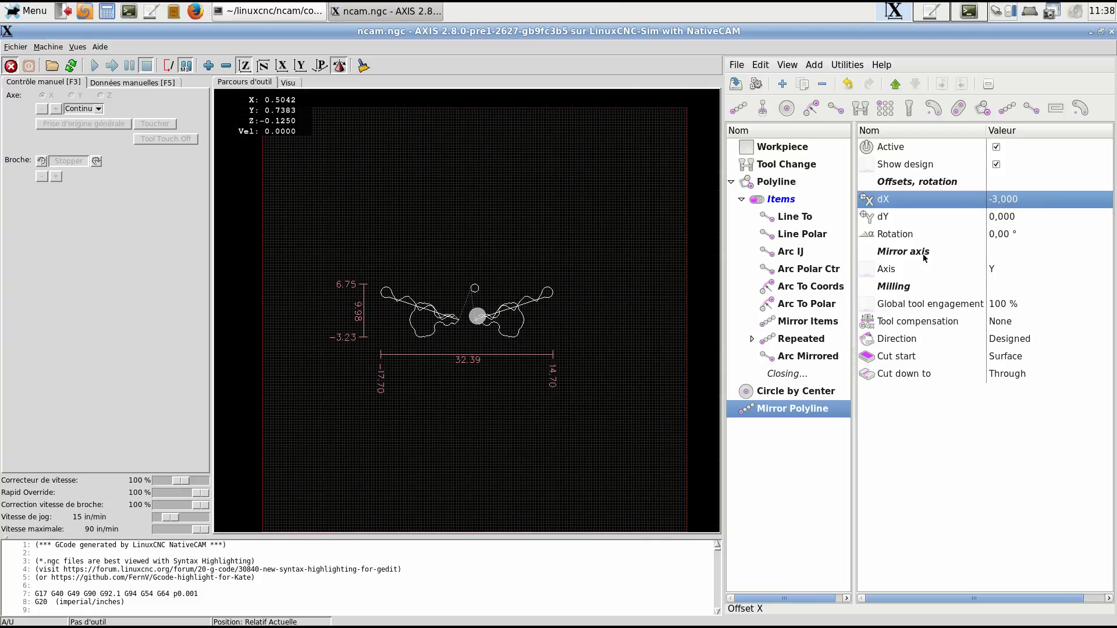
{"action": "left_click", "coordinate": [1035, 219]}
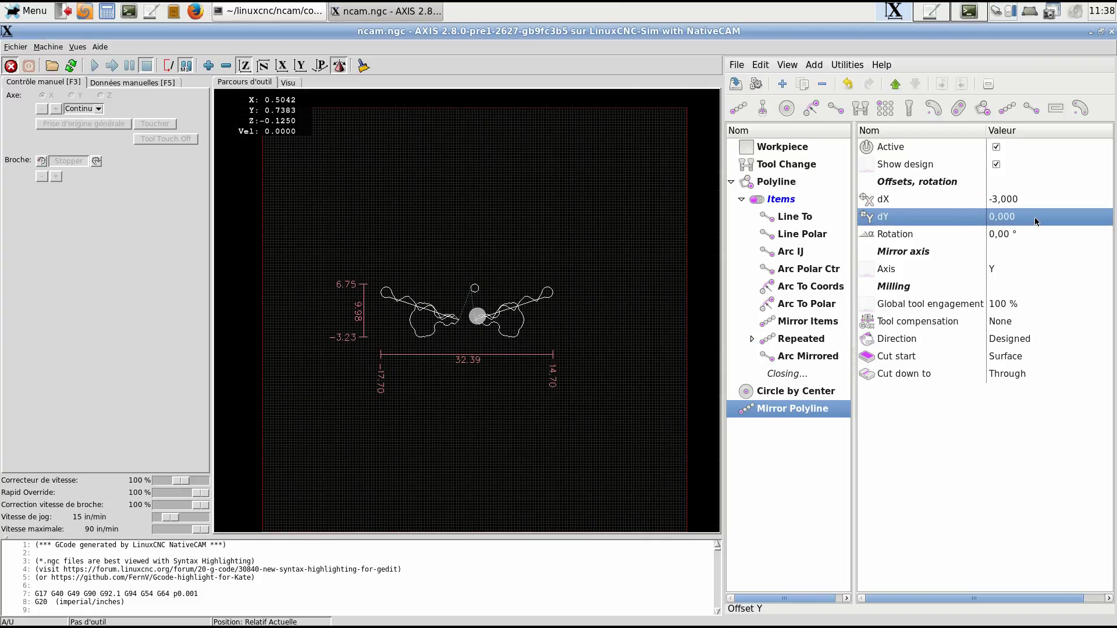
{"action": "left_click", "coordinate": [1036, 218]}
{"action": "type", "text": "5"}
{"action": "key", "text": "Return"}
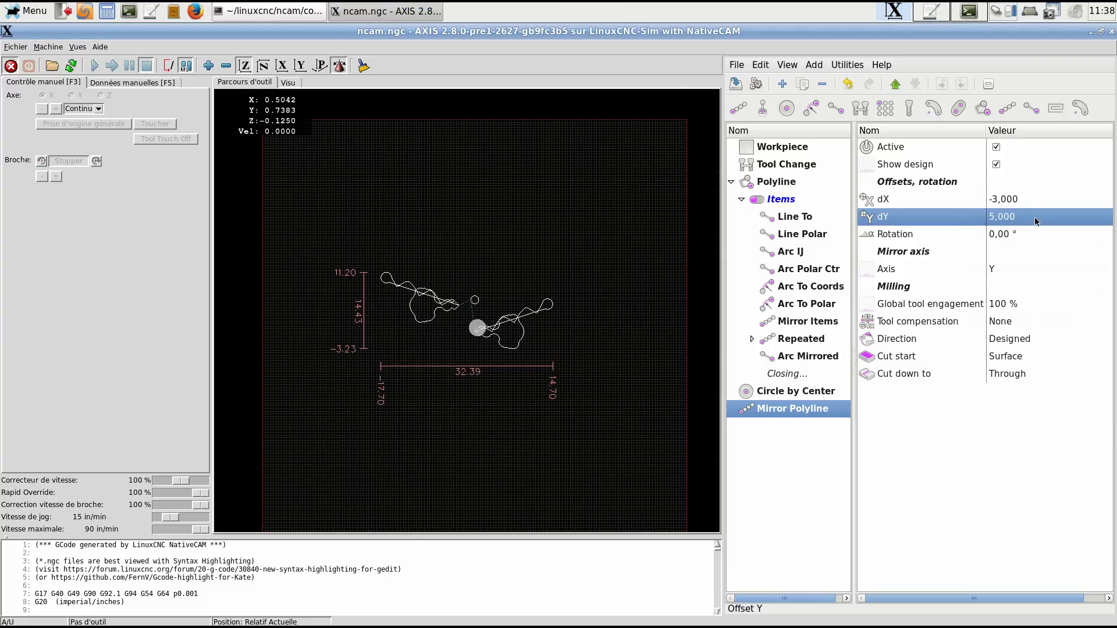
{"action": "left_click", "coordinate": [1012, 237]}
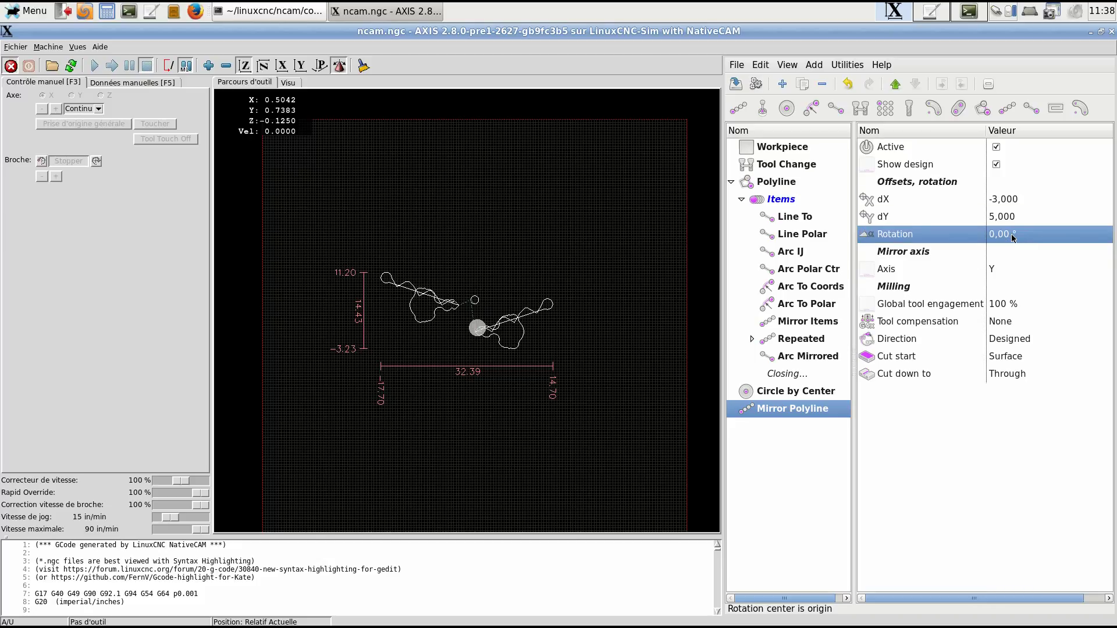
{"action": "left_click", "coordinate": [1011, 234]}
{"action": "type", "text": "45"}
{"action": "key", "text": "Return"}
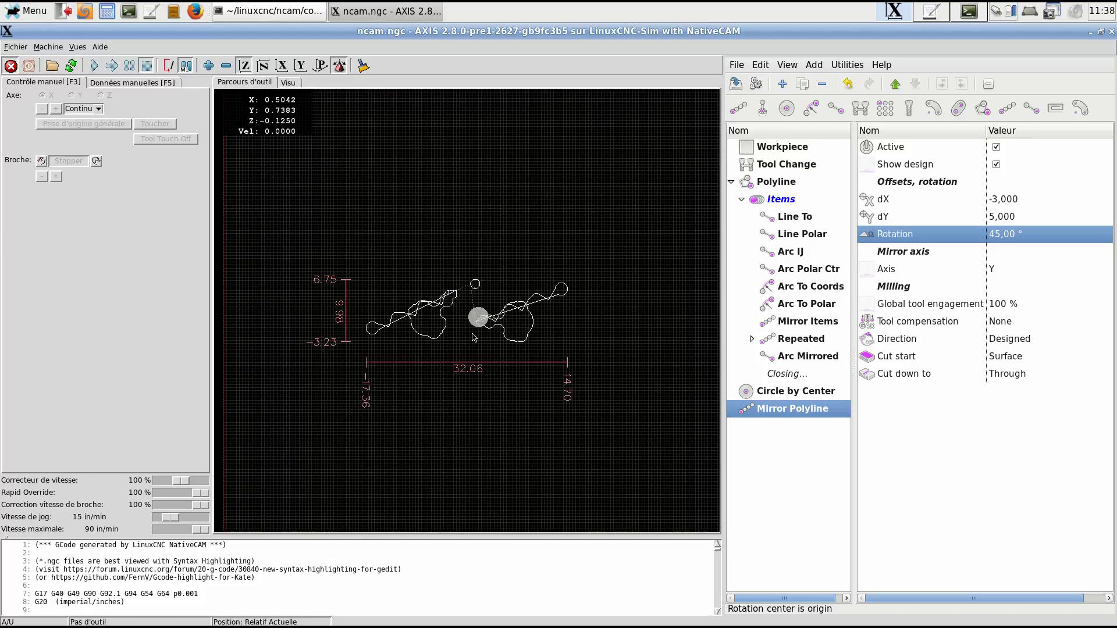
{"action": "scroll", "coordinate": [474, 338], "scroll_direction": "up", "scroll_amount": 8}
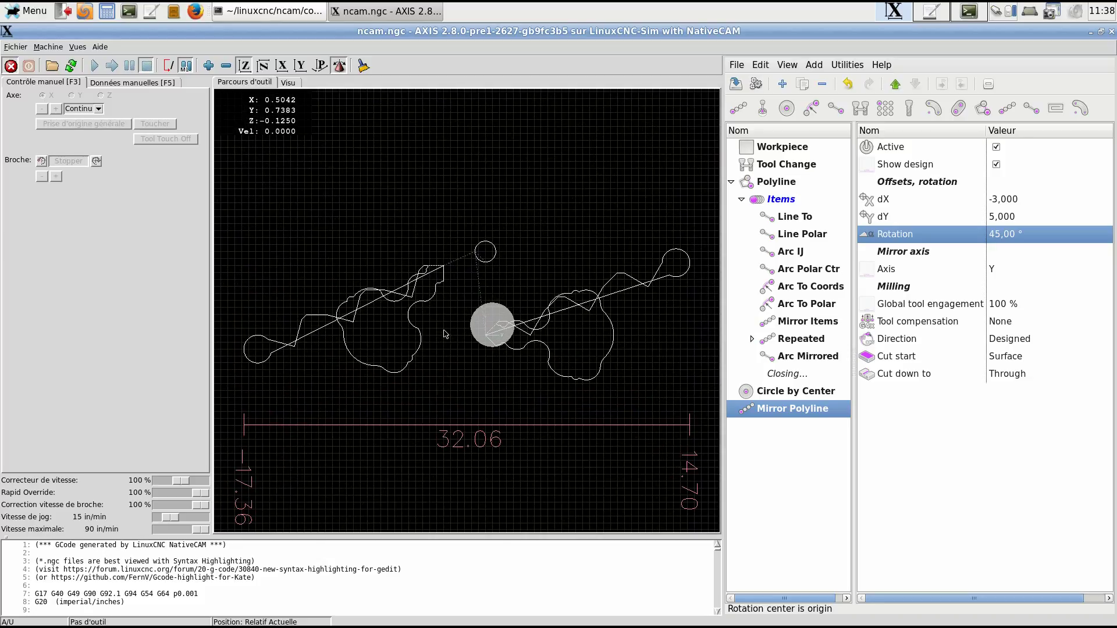